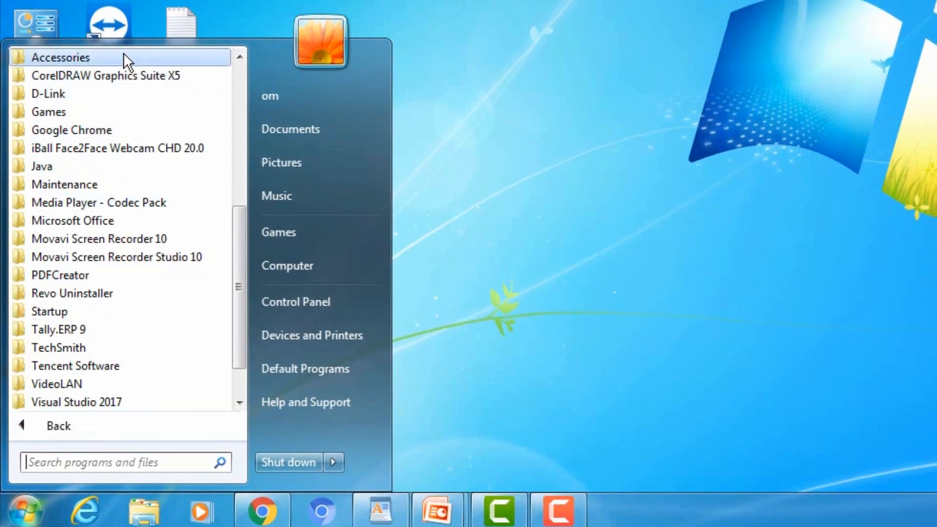
Step: Launch WordPad from the Start menu's Accessories folder to get a blank document
{"action": "left_click", "coordinate": [124, 55]}
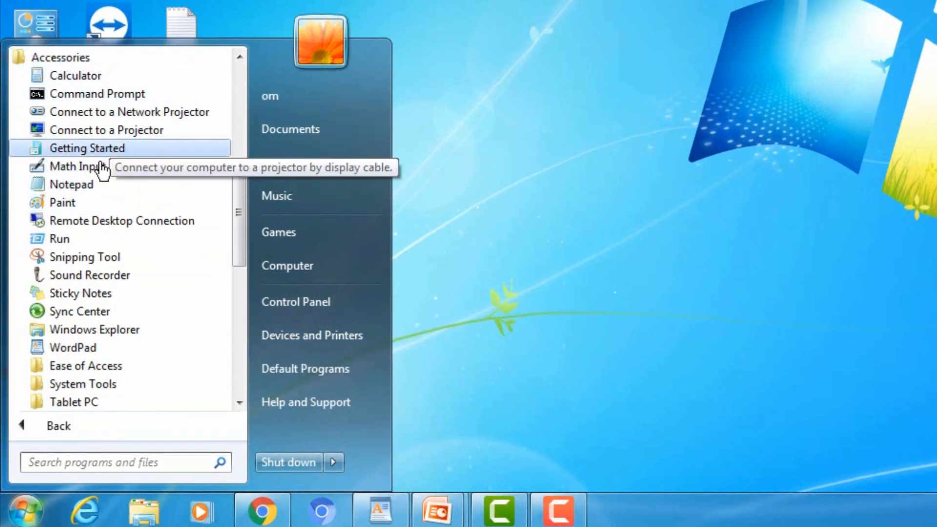
{"action": "left_click", "coordinate": [92, 349]}
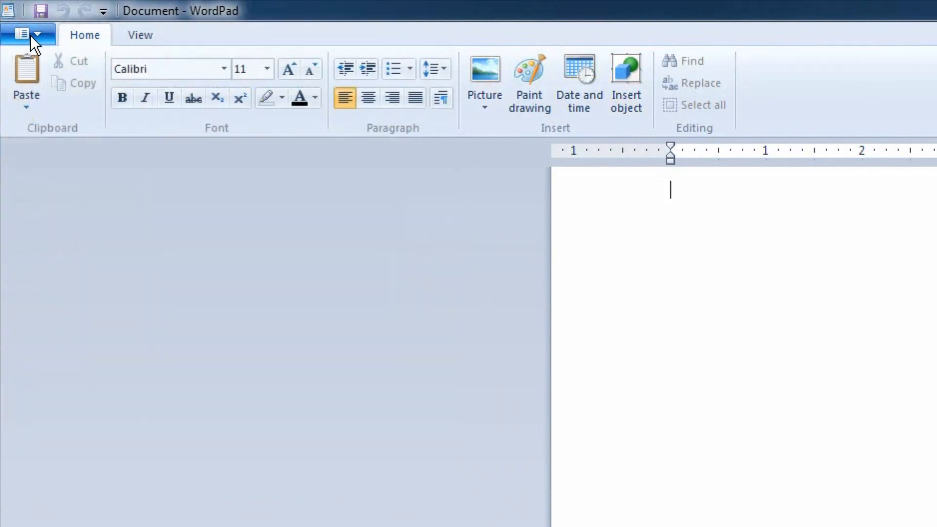
{"action": "left_click", "coordinate": [30, 35]}
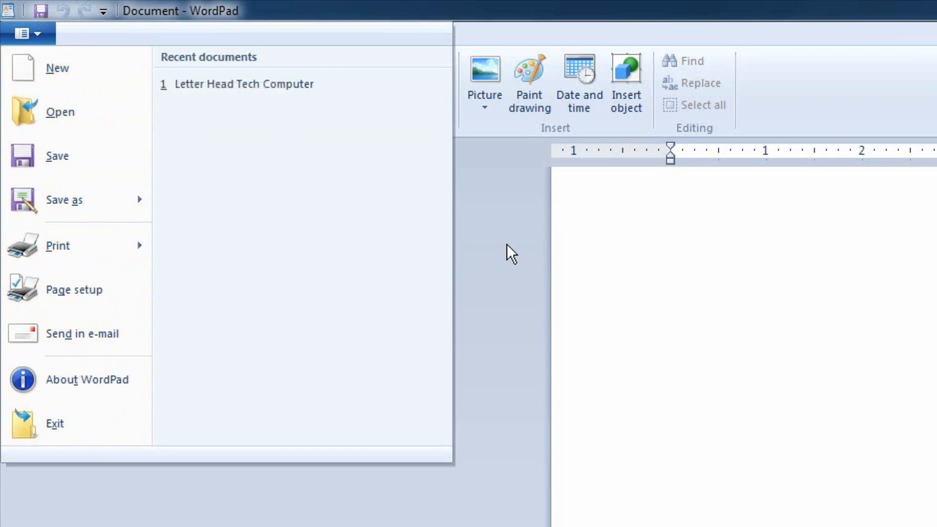
{"action": "left_click", "coordinate": [528, 232]}
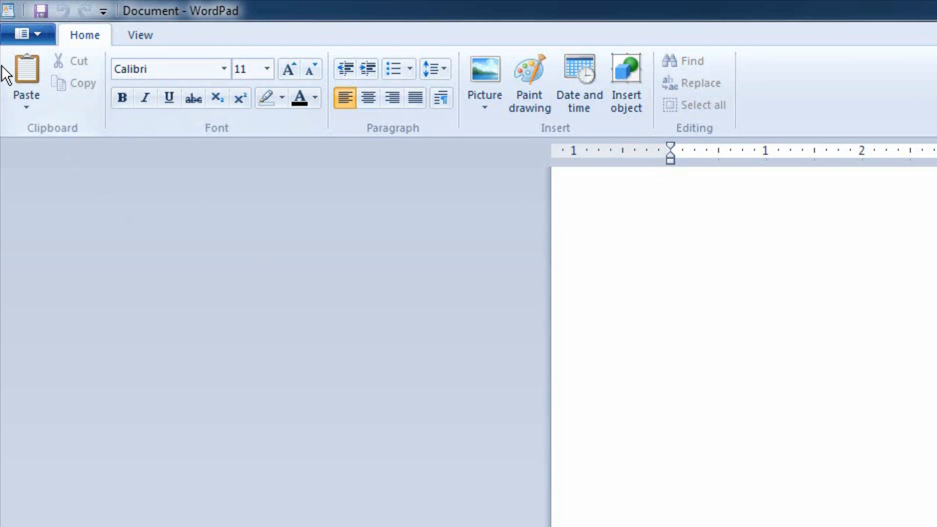
{"action": "left_click", "coordinate": [32, 36]}
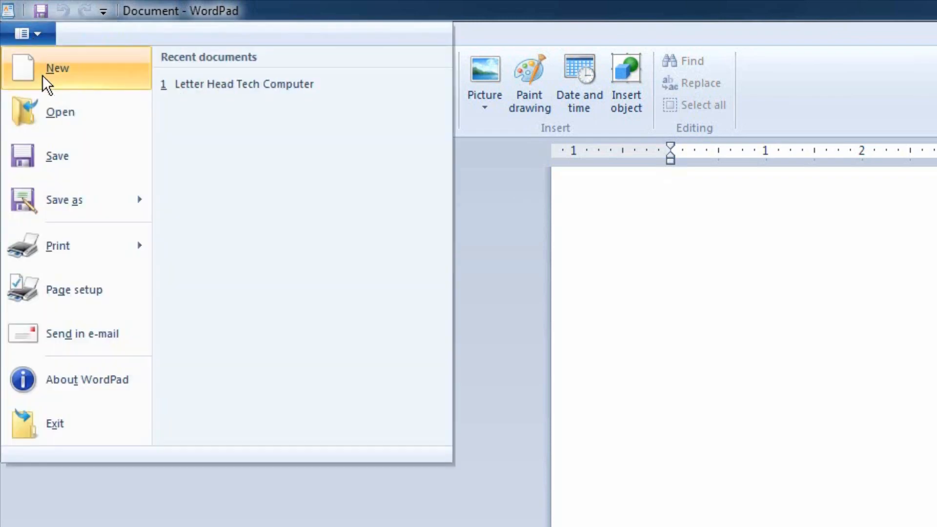
{"action": "left_click", "coordinate": [644, 243]}
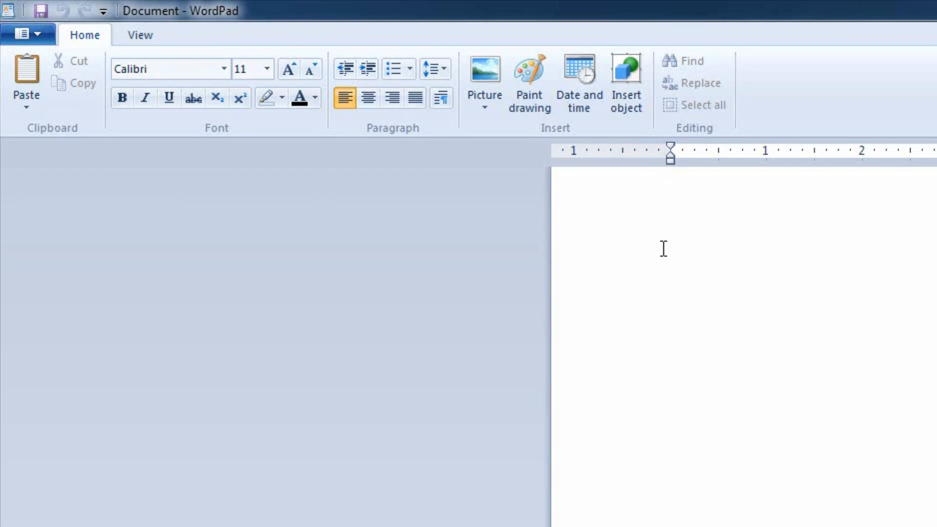
{"action": "key", "text": "ctrl+o"}
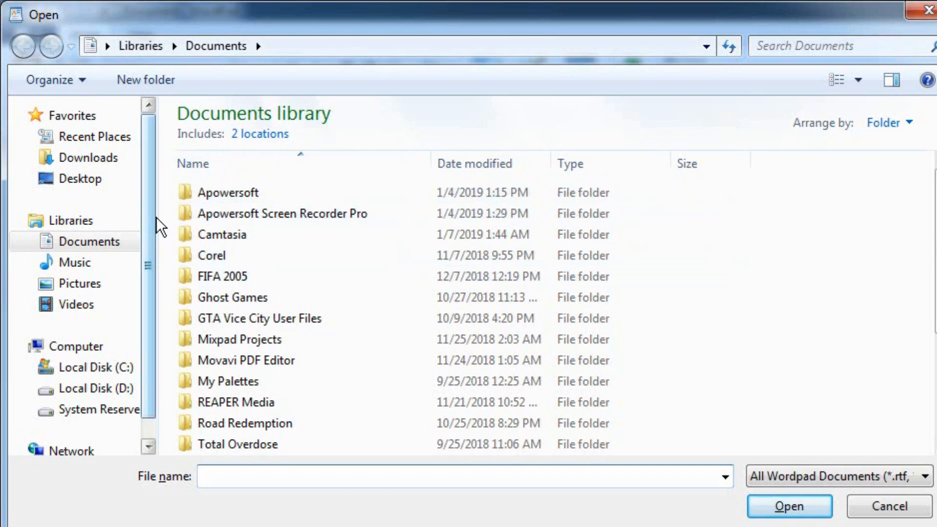
{"action": "scroll", "coordinate": [143, 194], "scroll_direction": "down", "scroll_amount": 1}
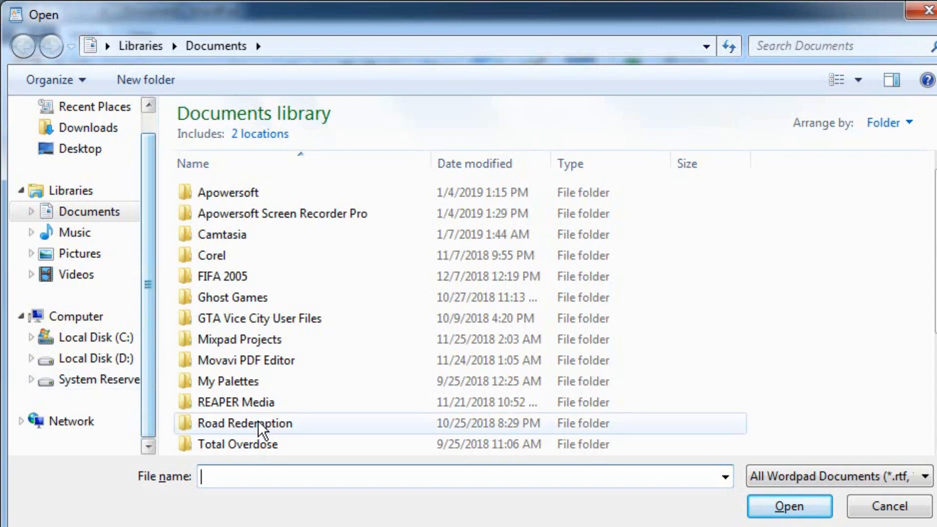
{"action": "left_click", "coordinate": [899, 510]}
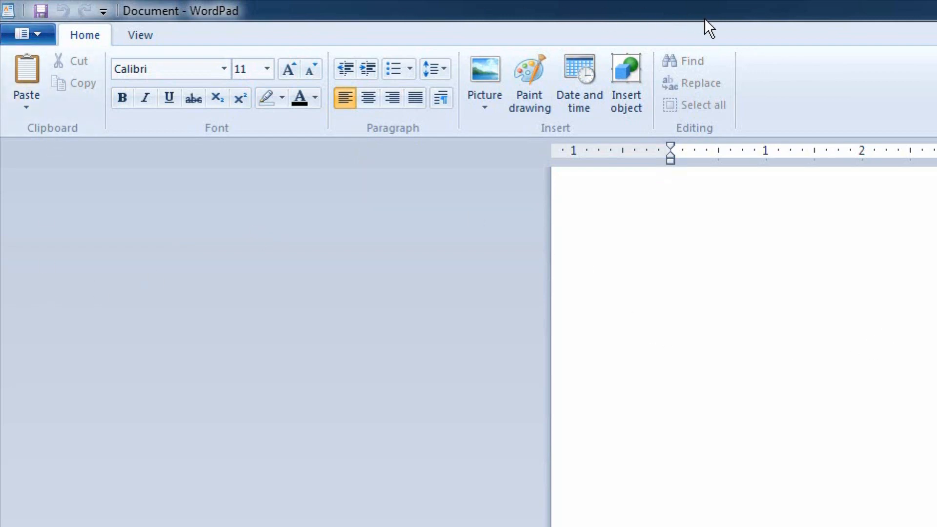
{"action": "left_click", "coordinate": [29, 31]}
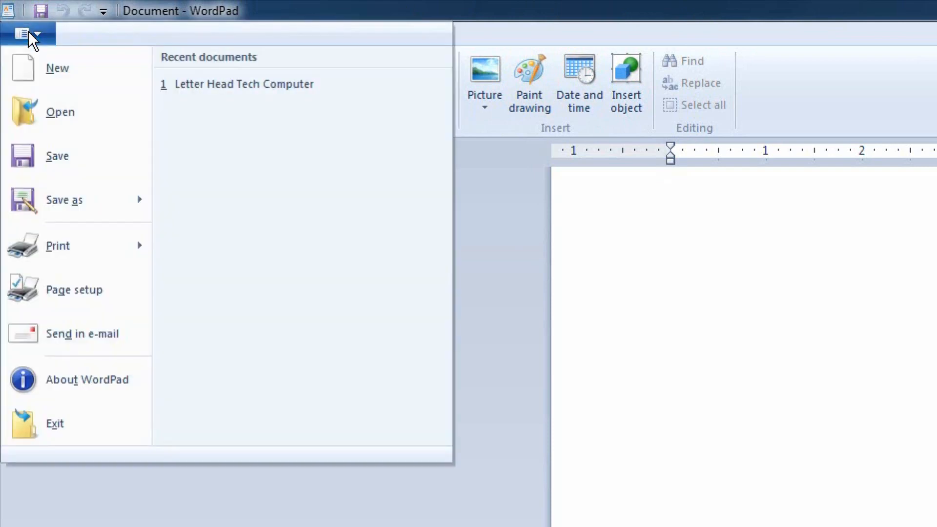
{"action": "left_click", "coordinate": [596, 41]}
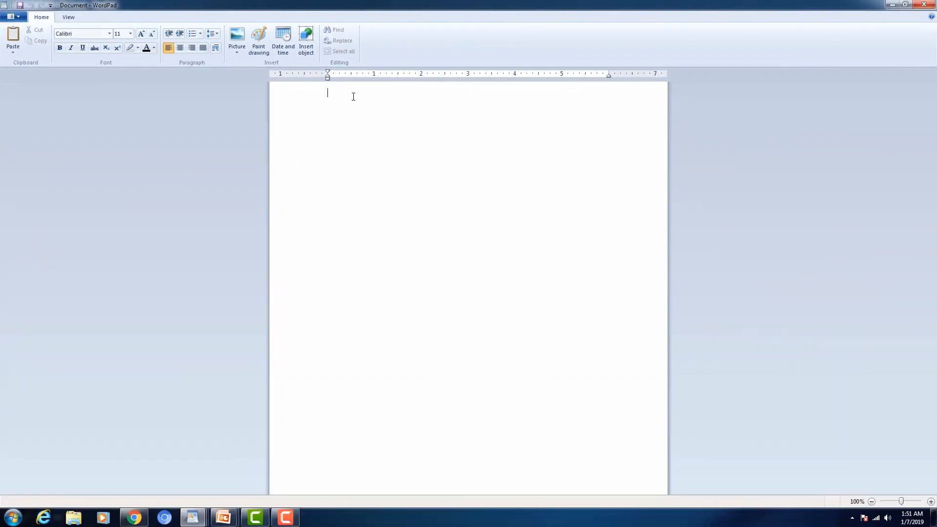
Step: Delete the stray pasted HTML text to empty the WordPad page, then switch to Chrome
{"action": "type", "text": "<HTML><META HTTP-EQUIV=\"content-type\" CONTENT=\"text/html;charset=utf-8\">  <P class=para>WordPad is a text-editing program you can use to create and edit documents. Unlike Notepad, WordPad documents can include rich formatting and graphics, and you can link to or embed objects, such as pictures or other documents.</P>"}
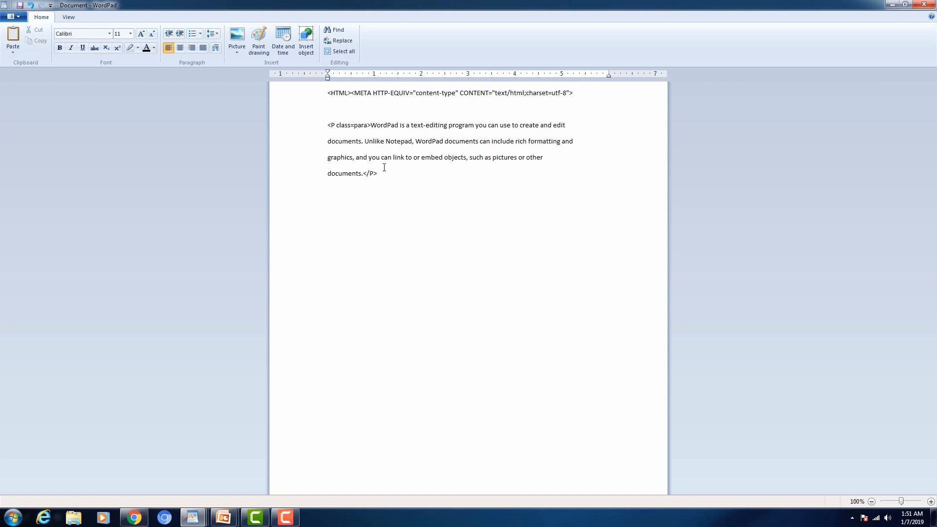
{"action": "left_click_drag", "start_coordinate": [384, 168], "coordinate": [279, 88]}
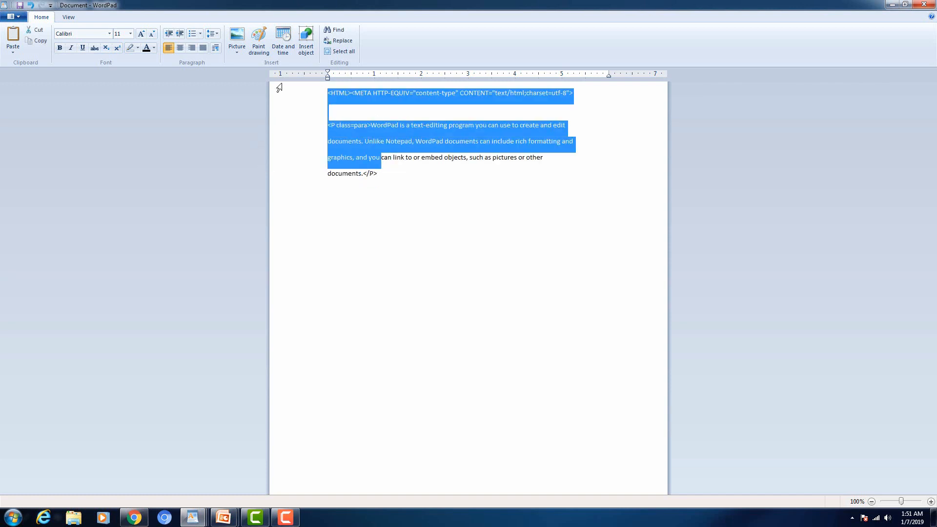
{"action": "key", "text": "Delete"}
{"action": "key", "text": "ctrl+a"}
{"action": "key", "text": "Delete"}
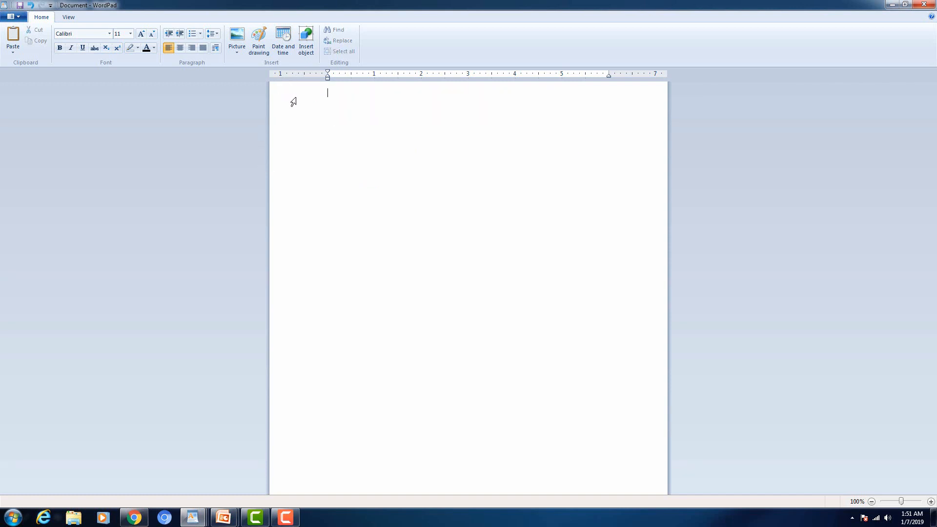
{"action": "left_click", "coordinate": [134, 517]}
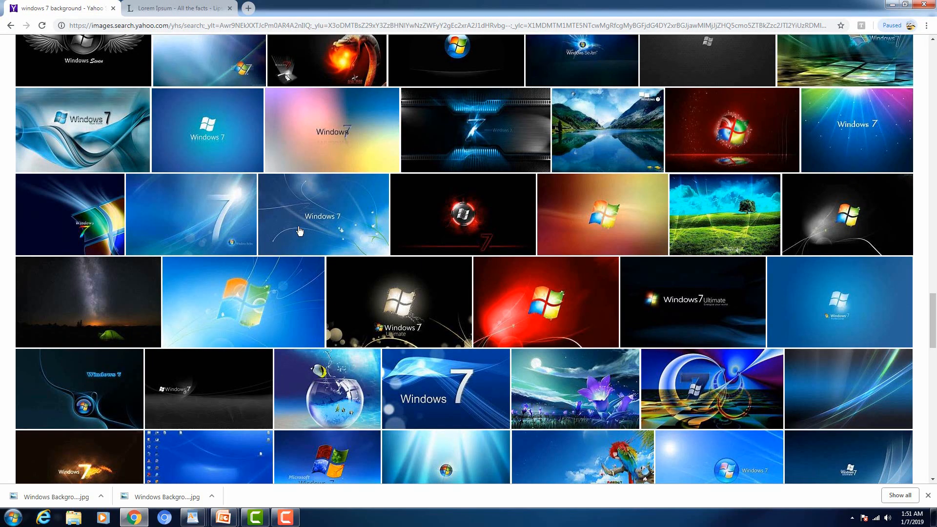
Step: Copy the first three sections of the lipsum.com article and bring a WordPad window forward
{"action": "left_click", "coordinate": [134, 6]}
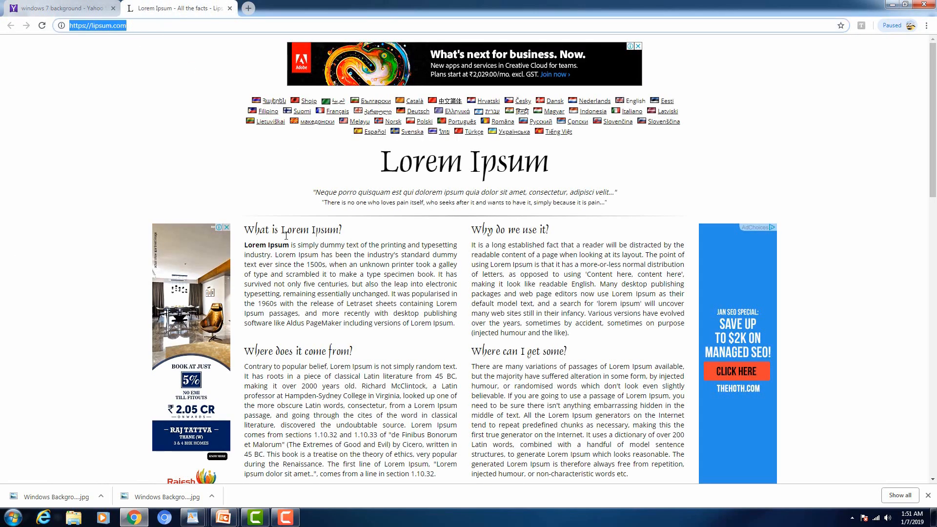
{"action": "left_click_drag", "start_coordinate": [245, 229], "coordinate": [449, 373]}
{"action": "key", "text": "ctrl+c"}
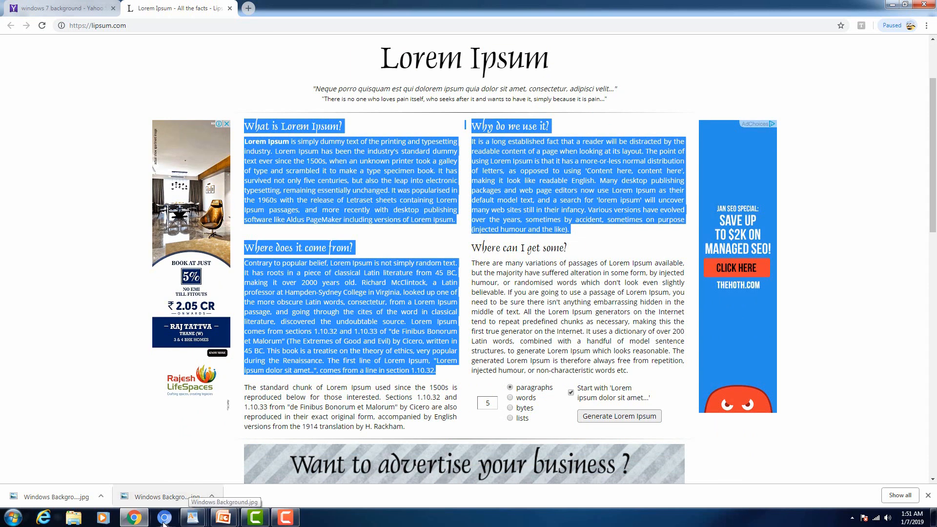
{"action": "left_click", "coordinate": [192, 517]}
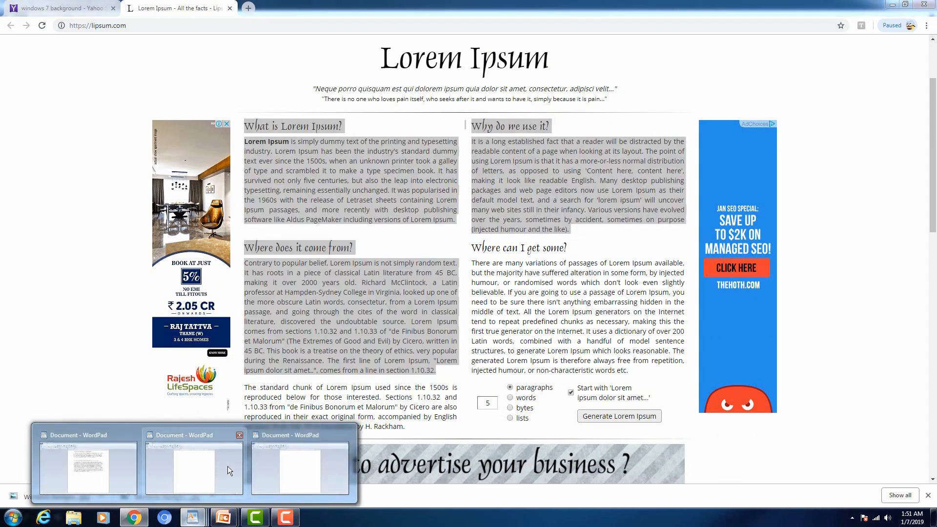
{"action": "mouse_move", "coordinate": [227, 463]}
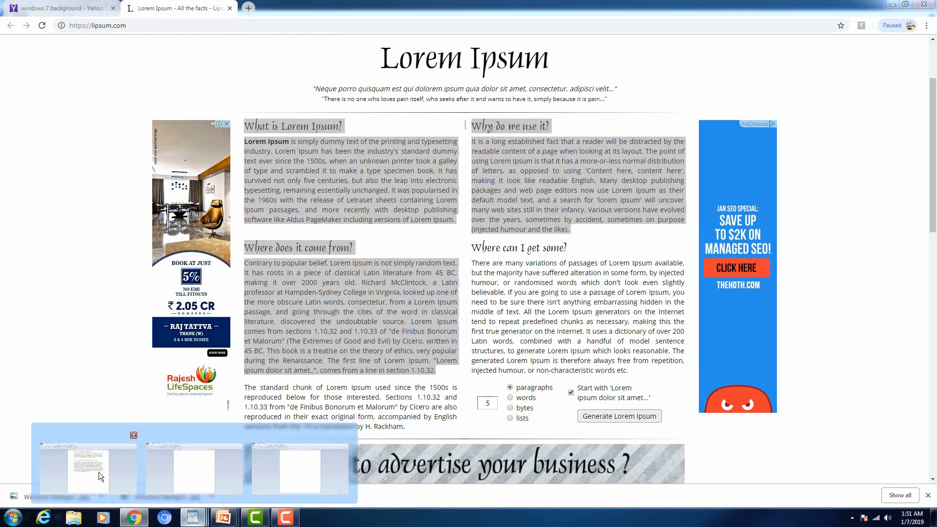
{"action": "left_click", "coordinate": [99, 473]}
Step: Paste the copied Lorem Ipsum sections into the blank WordPad document
{"action": "mouse_move", "coordinate": [195, 521]}
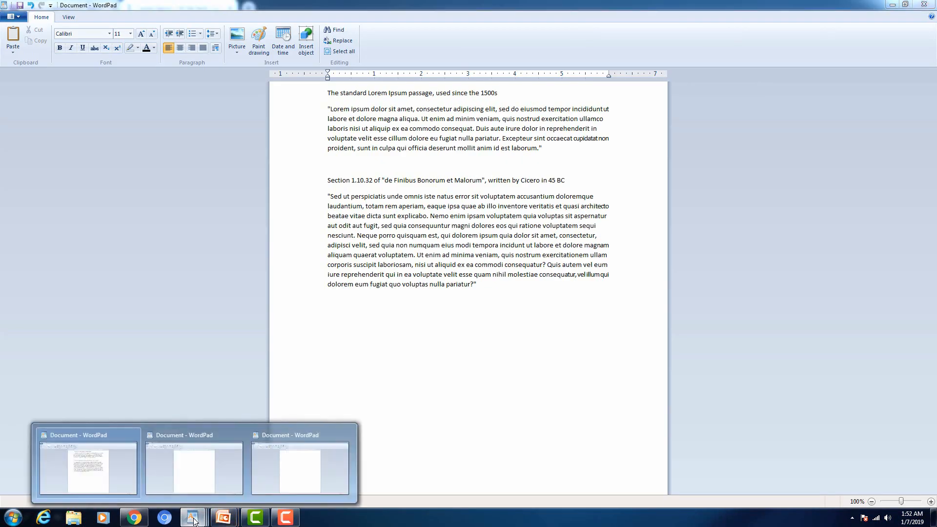
{"action": "left_click", "coordinate": [200, 480]}
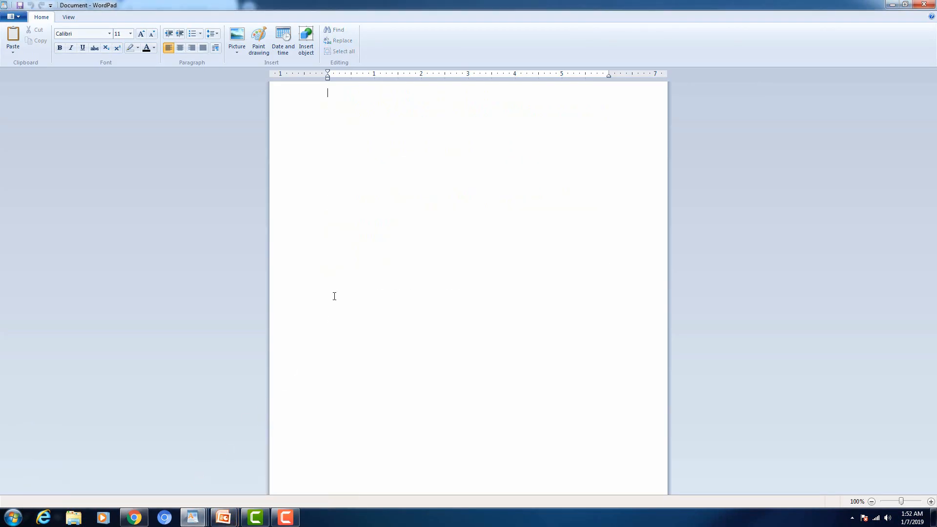
{"action": "key", "text": "ctrl+v"}
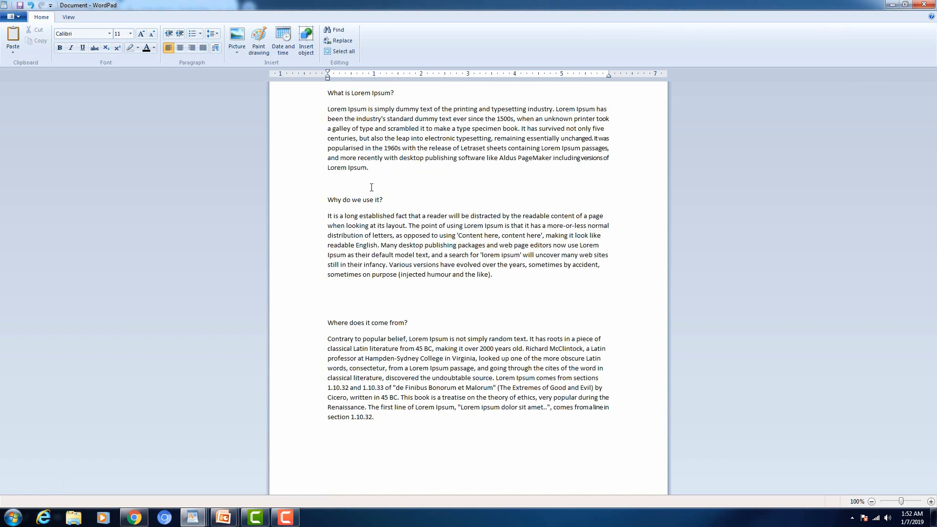
Step: Remove the empty lines before 'Why do we use it?' and 'Where does it come from?'
{"action": "left_click", "coordinate": [353, 183]}
{"action": "key", "text": "Delete"}
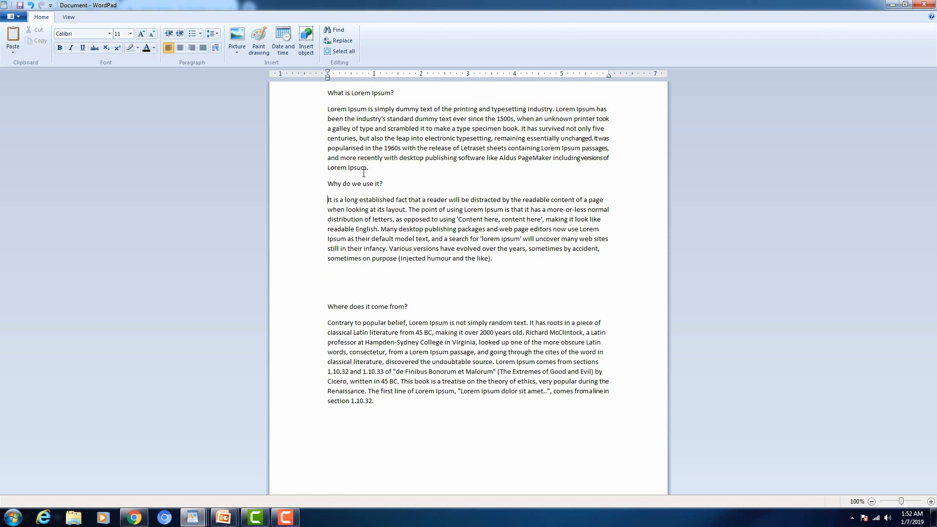
{"action": "key", "text": "Down"}
{"action": "key", "text": "Down"}
{"action": "key", "text": "Down"}
{"action": "key", "text": "Down"}
{"action": "key", "text": "Down"}
{"action": "key", "text": "Down"}
{"action": "key", "text": "Down"}
{"action": "key", "text": "Up"}
{"action": "key", "text": "Up"}
{"action": "key", "text": "Up"}
{"action": "key", "text": "Up"}
{"action": "key", "text": "Up"}
{"action": "key", "text": "Up"}
{"action": "key", "text": "Up"}
{"action": "key", "text": "Up"}
{"action": "key", "text": "Up"}
{"action": "key", "text": "Up"}
{"action": "key", "text": "Up"}
{"action": "key", "text": "Up"}
{"action": "key", "text": "Down"}
{"action": "key", "text": "Down"}
{"action": "key", "text": "Down"}
{"action": "key", "text": "Up"}
{"action": "key", "text": "Up"}
{"action": "key", "text": "Up"}
{"action": "key", "text": "Up"}
{"action": "key", "text": "Down"}
{"action": "key", "text": "Down"}
{"action": "key", "text": "Down"}
{"action": "key", "text": "Down"}
{"action": "key", "text": "Up"}
{"action": "key", "text": "Up"}
{"action": "key", "text": "Delete"}
{"action": "key", "text": "Delete"}
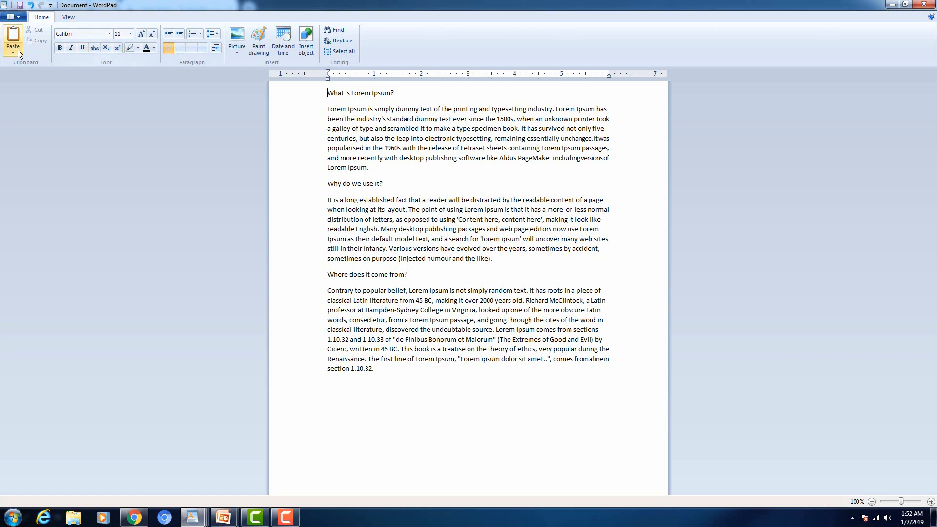
Step: Type a Bio-Data block above the article with a Name line and a Birth Date line
{"action": "key", "text": "Return"}
{"action": "key", "text": "Return"}
{"action": "key", "text": "Return"}
{"action": "key", "text": "Return"}
{"action": "key", "text": "Return"}
{"action": "key", "text": "Return"}
{"action": "key", "text": "Return"}
{"action": "key", "text": "Return"}
{"action": "key", "text": "Return"}
{"action": "key", "text": "Return"}
{"action": "key", "text": "Return"}
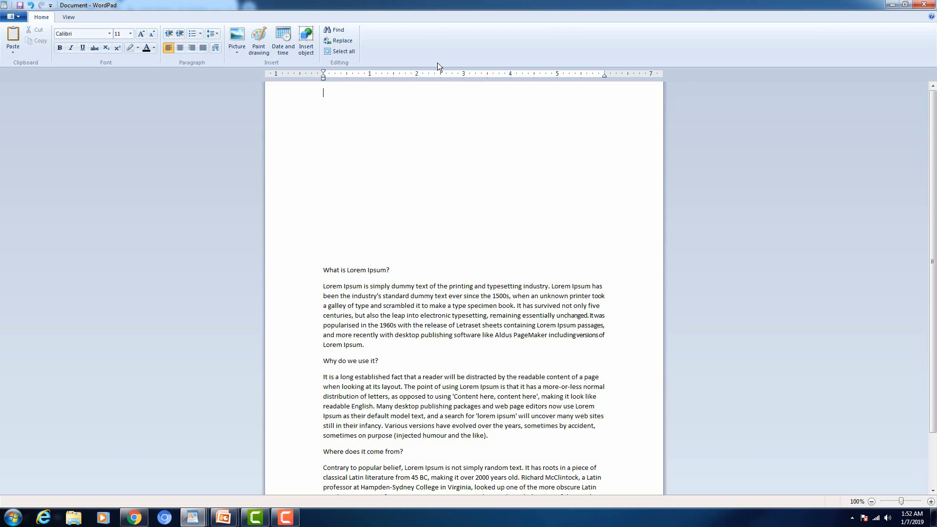
{"action": "key", "text": "Caps_Lock"}
{"action": "key", "text": "Caps_Lock"}
{"action": "type", "text": "Bio-Data"}
{"action": "key", "text": "Return"}
{"action": "type", "text": "Name"}
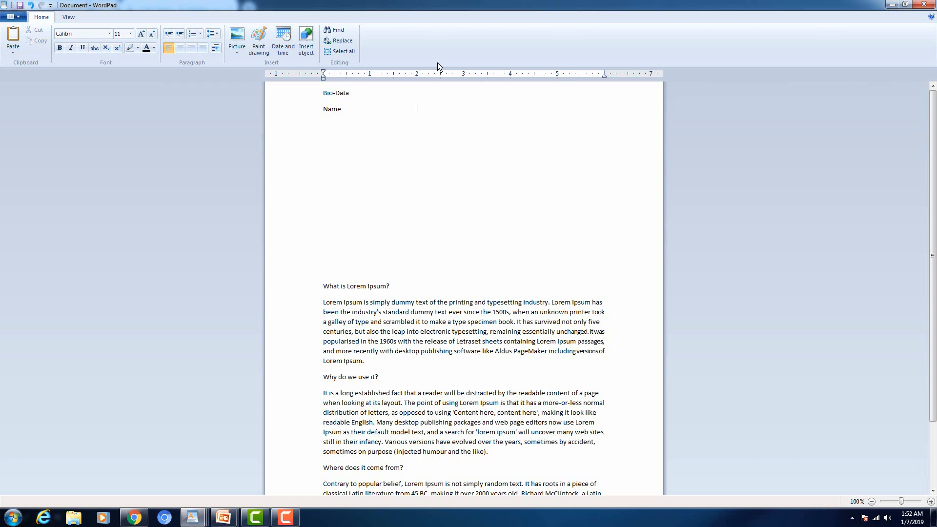
{"action": "type", "text": ":"}
{"action": "key", "text": "Return"}
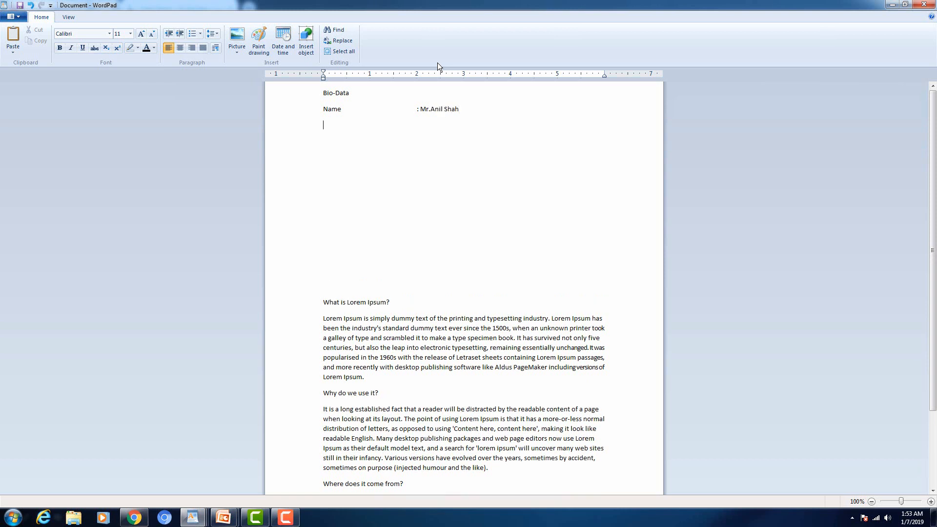
{"action": "type", "text": "birt"}
{"action": "key", "text": "BackSpace"}
{"action": "key", "text": "BackSpace"}
{"action": "key", "text": "BackSpace"}
{"action": "key", "text": "BackSpace"}
{"action": "type", "text": "Birth Date"}
Step: Select the Bio-Data lines and delete them along with the blank space above the article
{"action": "key", "text": "shift+Home"}
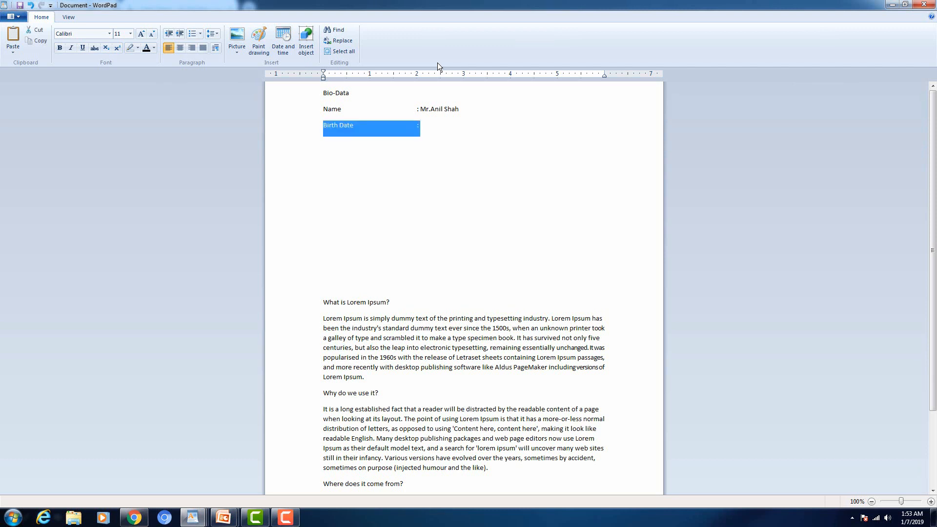
{"action": "key", "text": "shift+Up"}
{"action": "key", "text": "shift+Up"}
{"action": "key", "text": "Delete"}
{"action": "key", "text": "Delete"}
{"action": "key", "text": "Delete"}
{"action": "key", "text": "Delete"}
{"action": "key", "text": "Delete"}
{"action": "key", "text": "Delete"}
{"action": "key", "text": "Delete"}
{"action": "key", "text": "Delete"}
{"action": "key", "text": "Delete"}
{"action": "key", "text": "Delete"}
{"action": "key", "text": "Delete"}
{"action": "key", "text": "Delete"}
{"action": "key", "text": "Delete"}
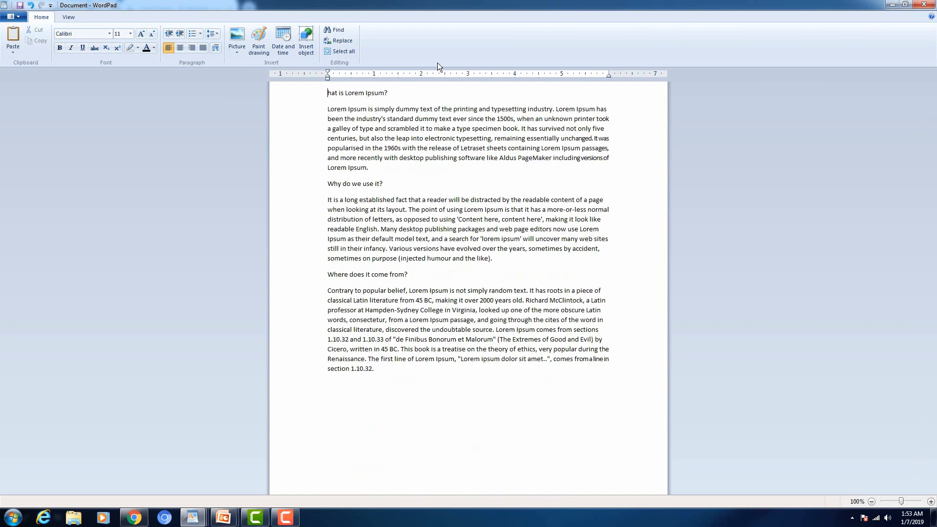
Step: Select the entire Lorem Ipsum article and apply Justify alignment to all paragraphs
{"action": "type", "text": "W"}
{"action": "left_click", "coordinate": [318, 96]}
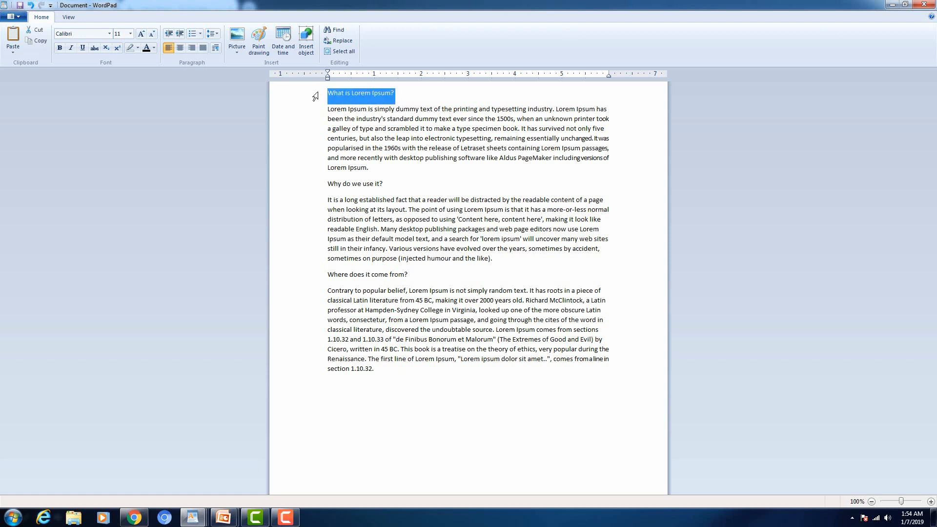
{"action": "left_click_drag", "start_coordinate": [315, 98], "coordinate": [313, 378]}
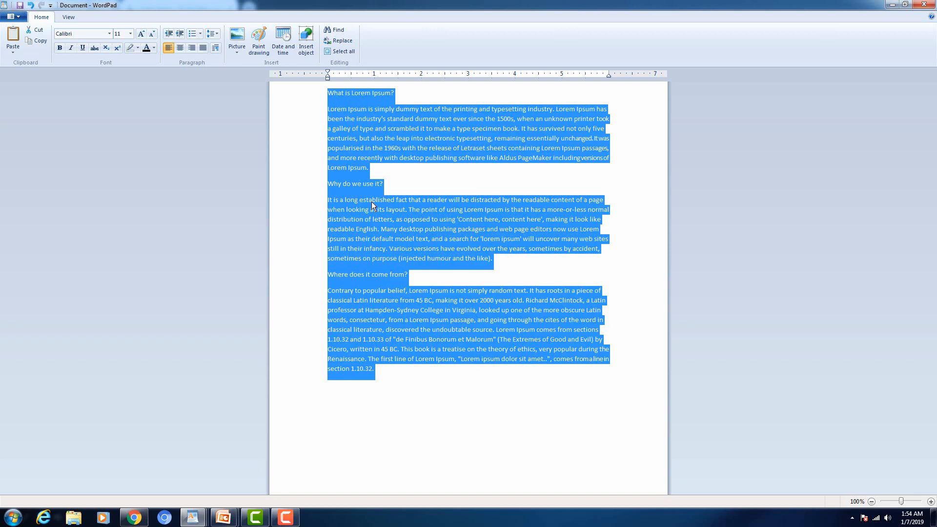
{"action": "left_click", "coordinate": [341, 92]}
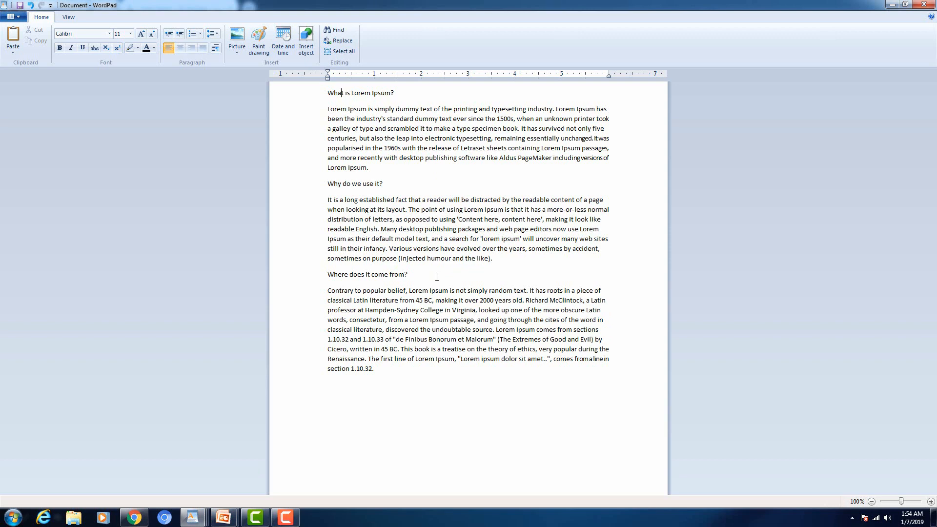
{"action": "key", "text": "ctrl+a"}
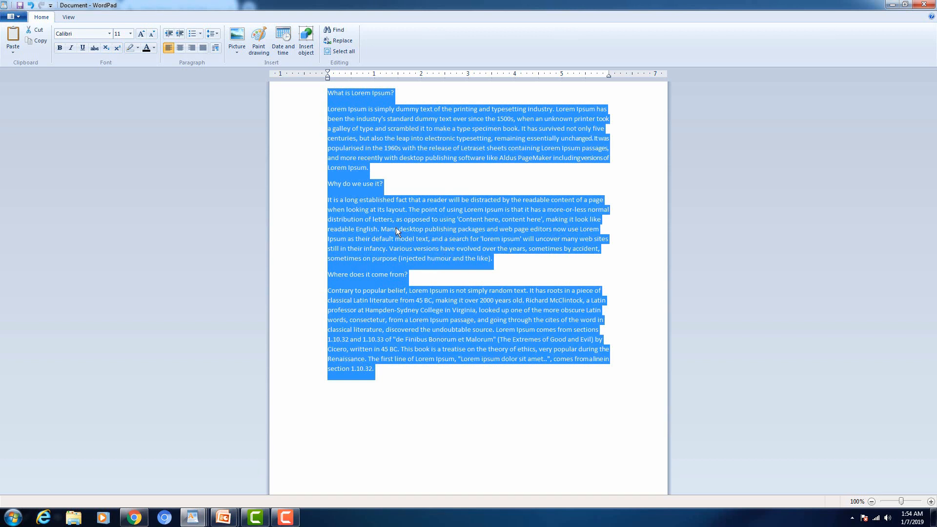
{"action": "left_click", "coordinate": [204, 48]}
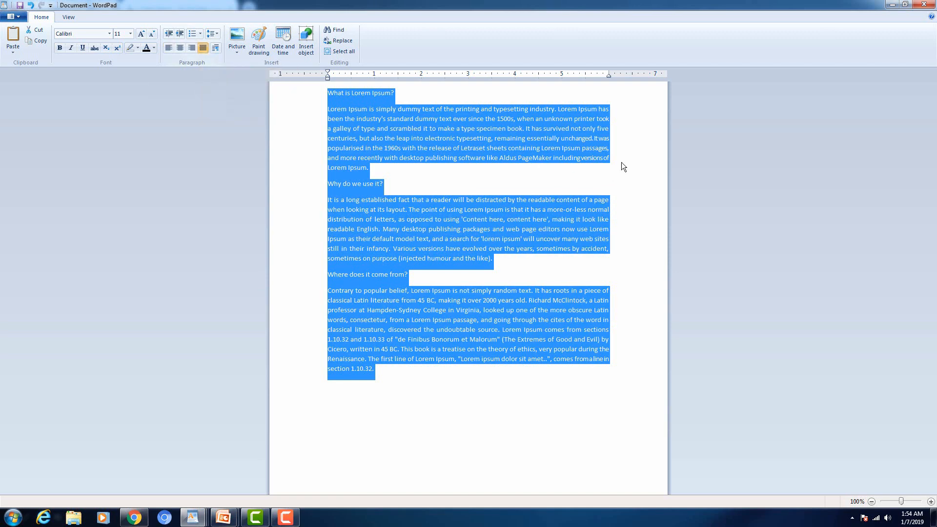
{"action": "left_click", "coordinate": [608, 359]}
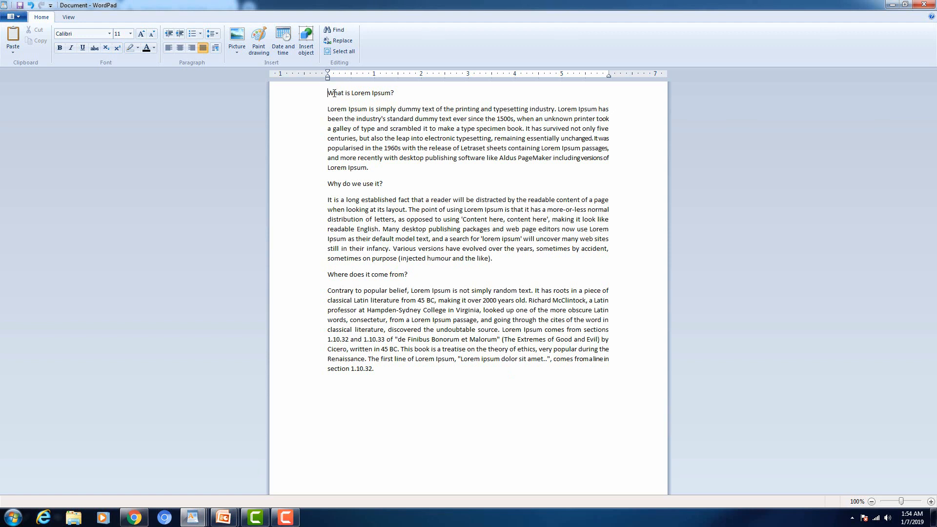
Step: Make the 'What is Lorem Ipsum?' heading bold at size 16
{"action": "left_click_drag", "start_coordinate": [334, 93], "coordinate": [398, 94]}
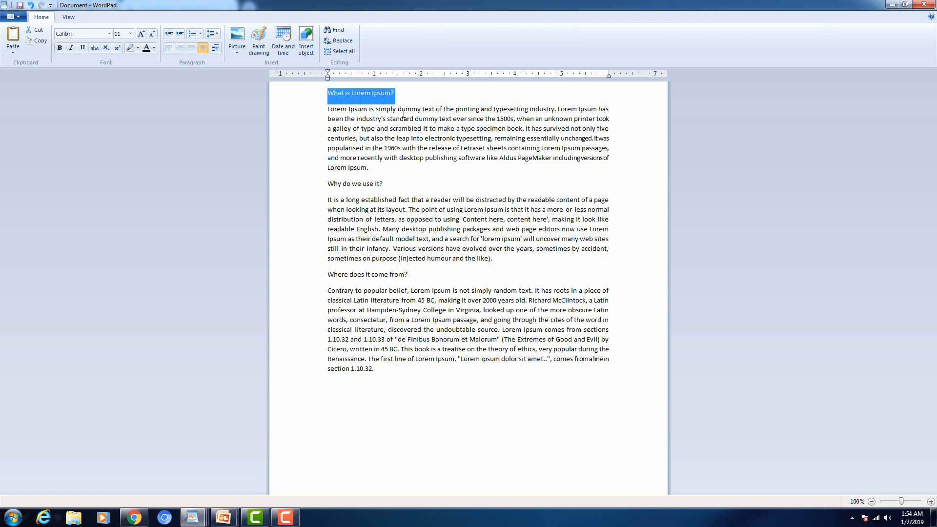
{"action": "left_click", "coordinate": [60, 48]}
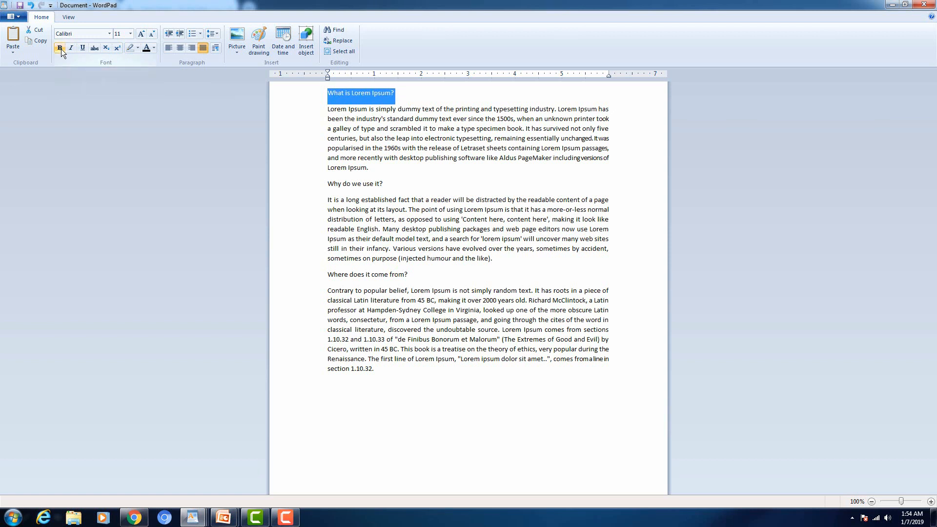
{"action": "left_click", "coordinate": [63, 49]}
{"action": "left_click", "coordinate": [130, 34]}
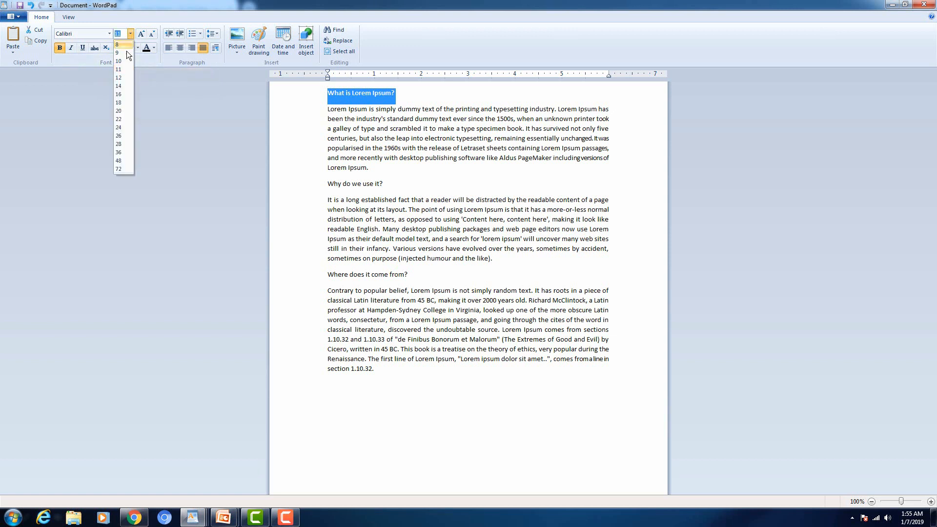
{"action": "left_click", "coordinate": [122, 94]}
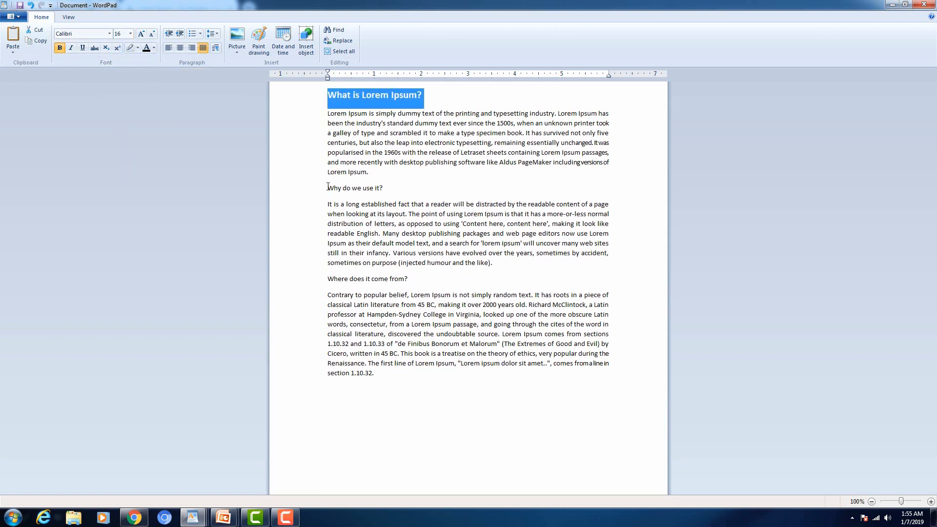
Step: Set 'Why do we use it?' to size 16 and make 'Where does it come from?' bold at 16
{"action": "left_click_drag", "start_coordinate": [328, 188], "coordinate": [383, 189]}
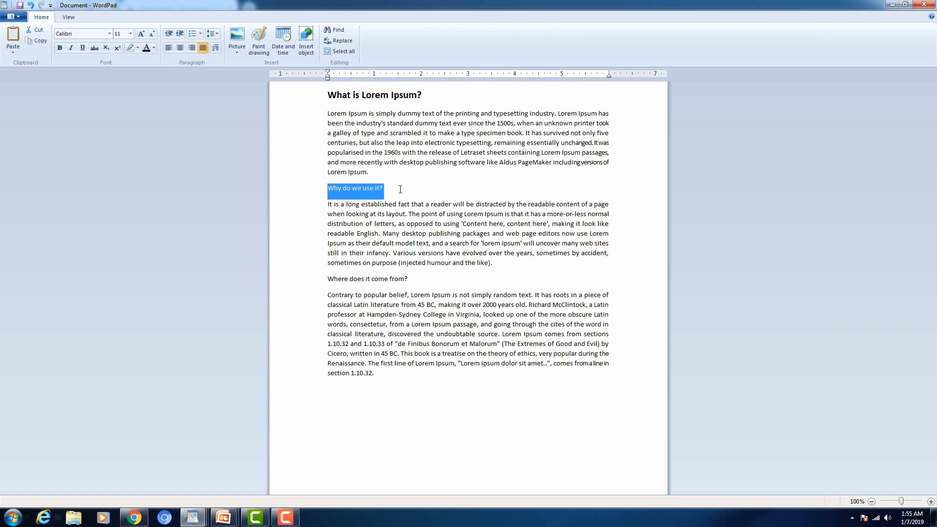
{"action": "left_click", "coordinate": [130, 33]}
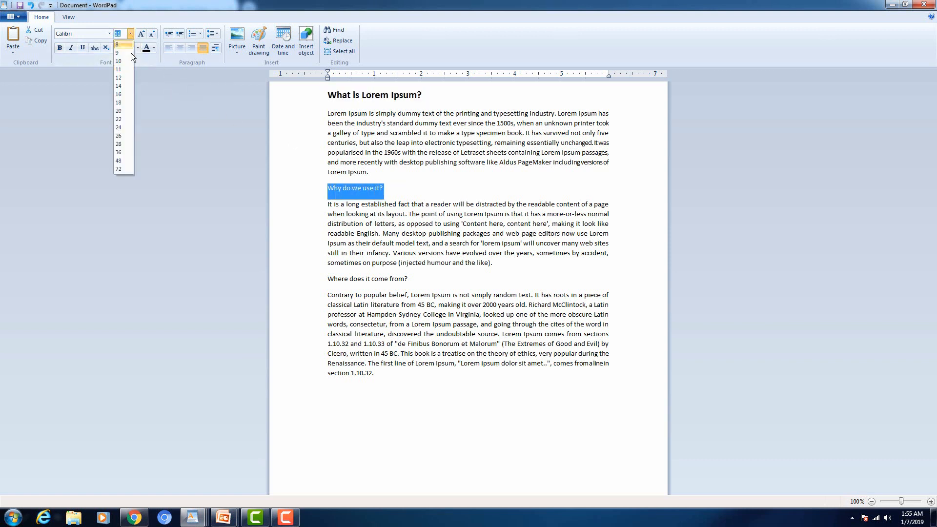
{"action": "left_click", "coordinate": [125, 95]}
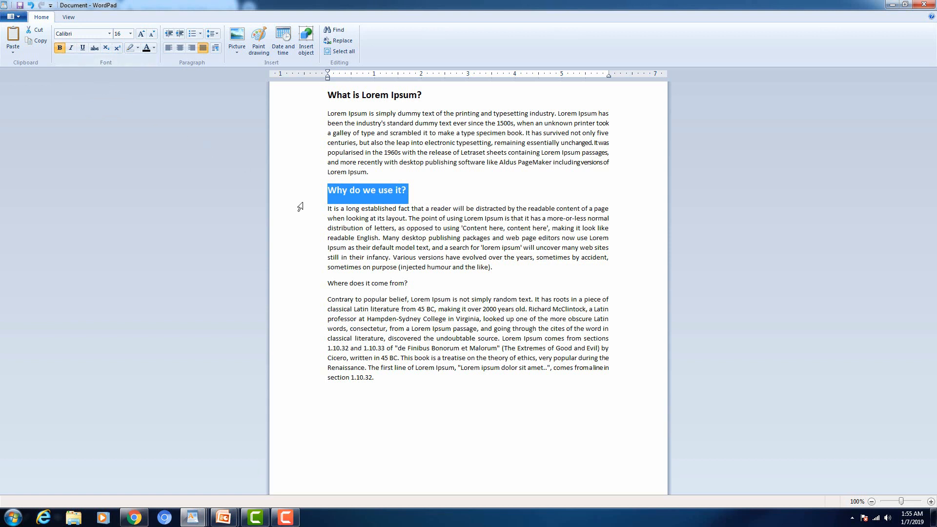
{"action": "left_click_drag", "start_coordinate": [328, 283], "coordinate": [410, 285]}
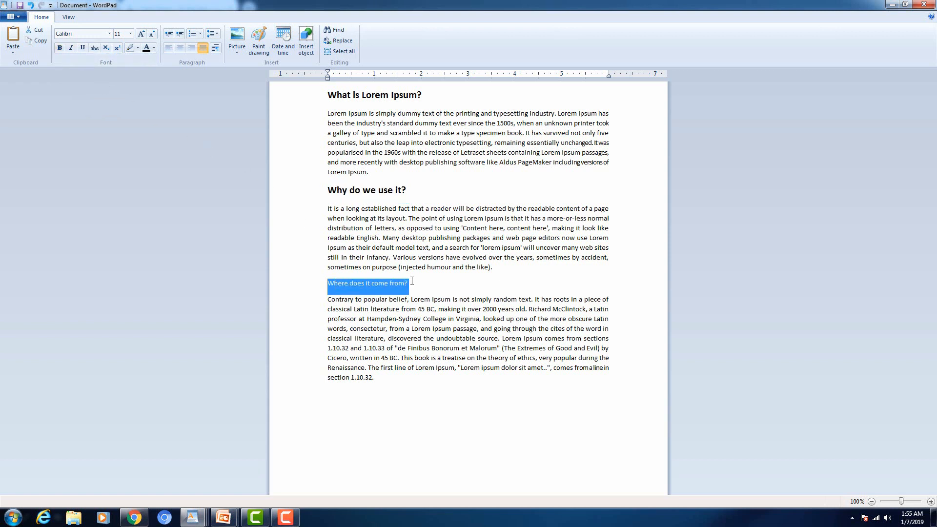
{"action": "left_click", "coordinate": [60, 48]}
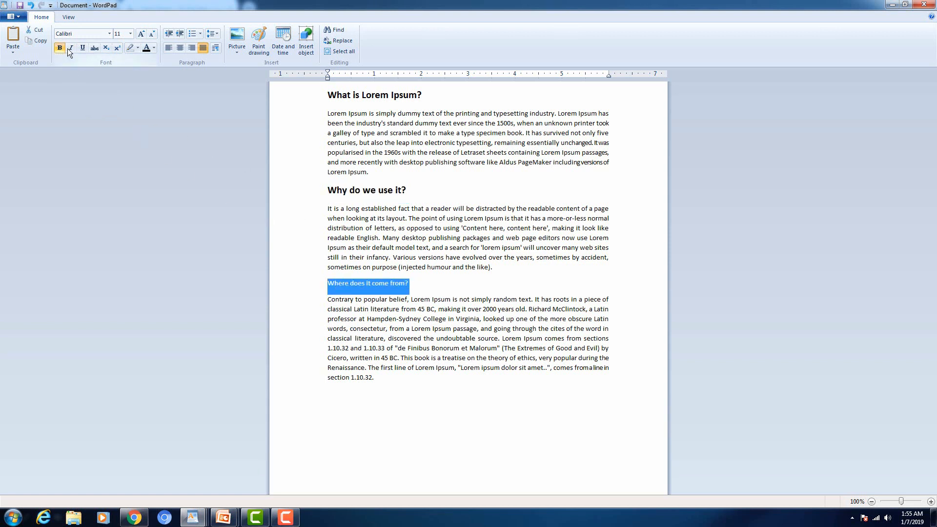
{"action": "left_click", "coordinate": [131, 34]}
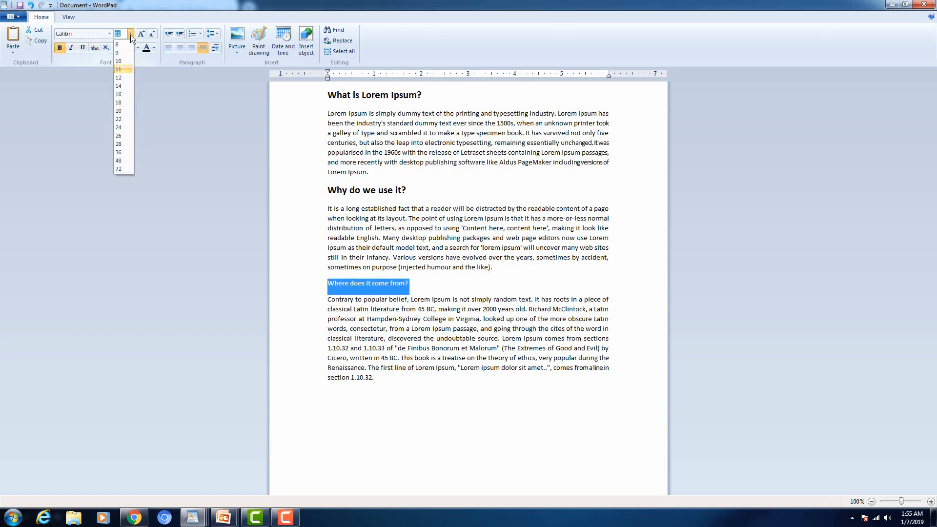
{"action": "left_click", "coordinate": [121, 94]}
{"action": "left_click", "coordinate": [452, 291]}
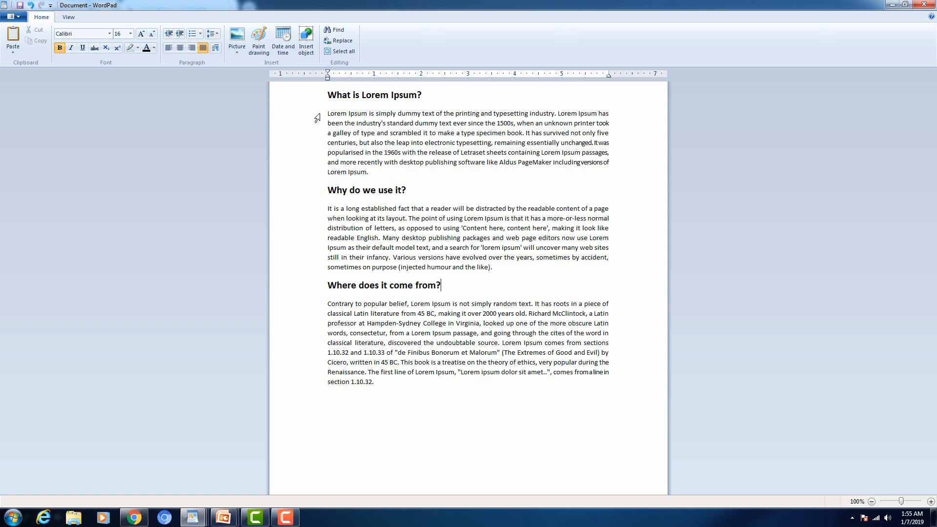
{"action": "left_click_drag", "start_coordinate": [322, 117], "coordinate": [319, 177]}
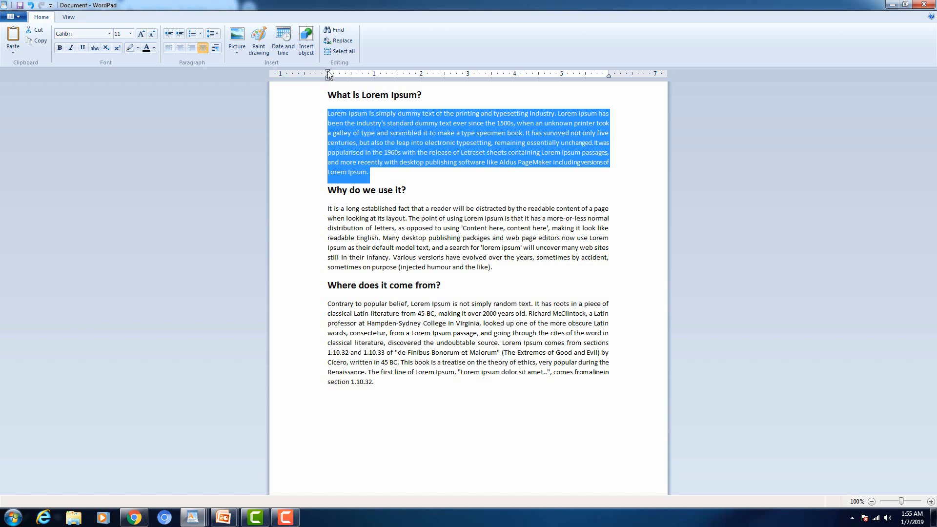
{"action": "left_click_drag", "start_coordinate": [328, 73], "coordinate": [349, 76]}
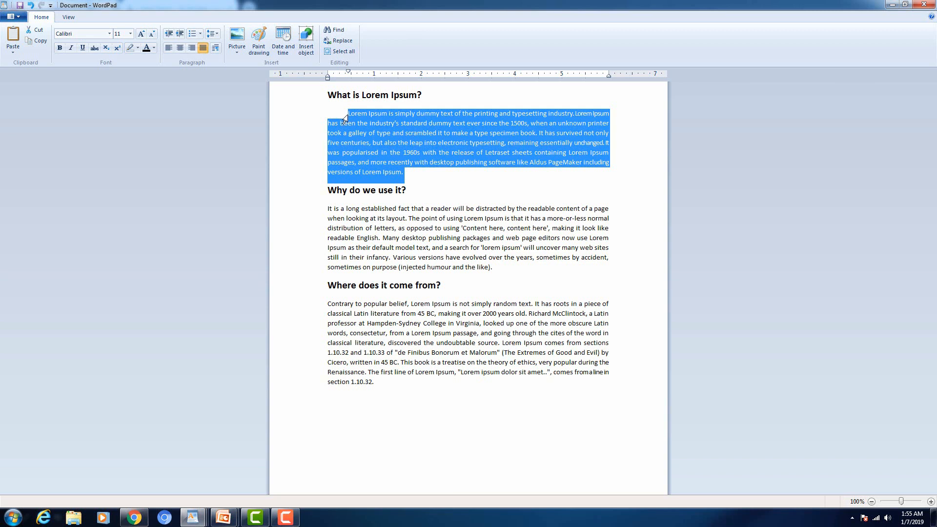
{"action": "left_click", "coordinate": [374, 215]}
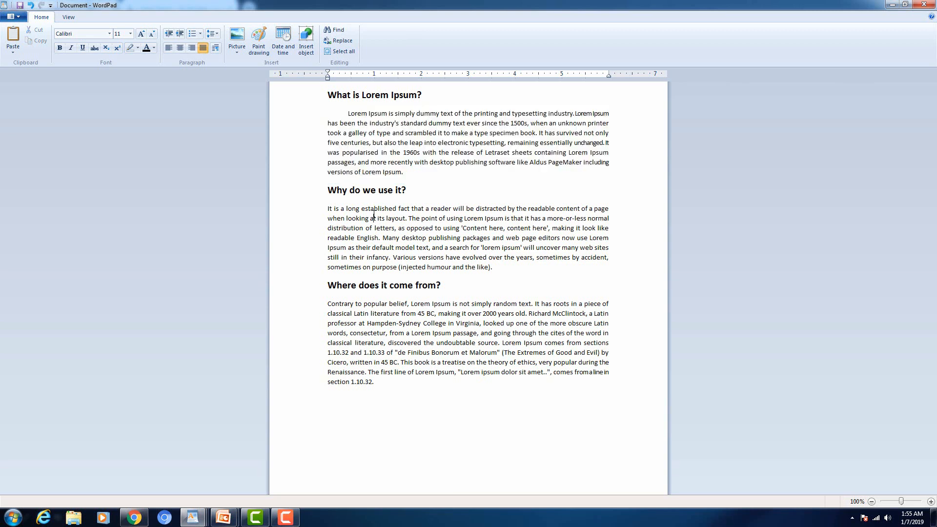
{"action": "left_click", "coordinate": [312, 213]}
{"action": "left_click_drag", "start_coordinate": [312, 215], "coordinate": [314, 272]}
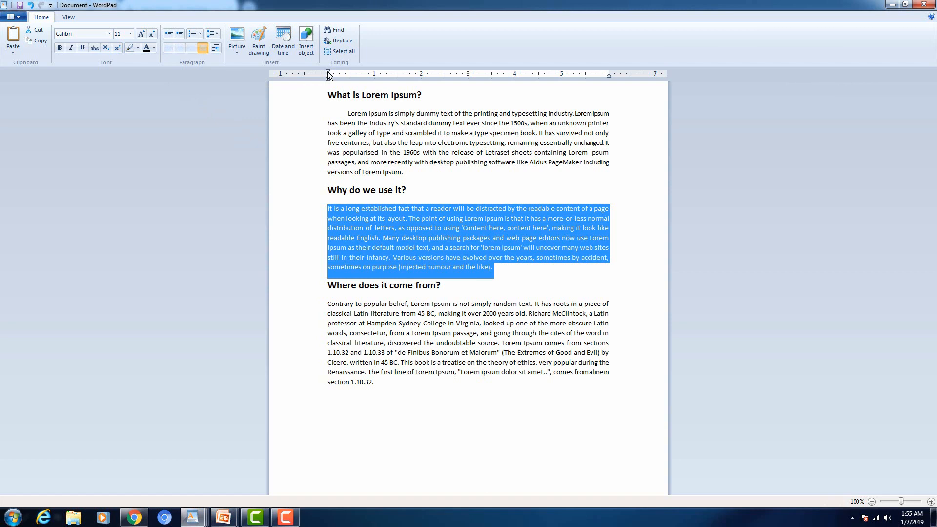
{"action": "left_click_drag", "start_coordinate": [328, 74], "coordinate": [341, 74]}
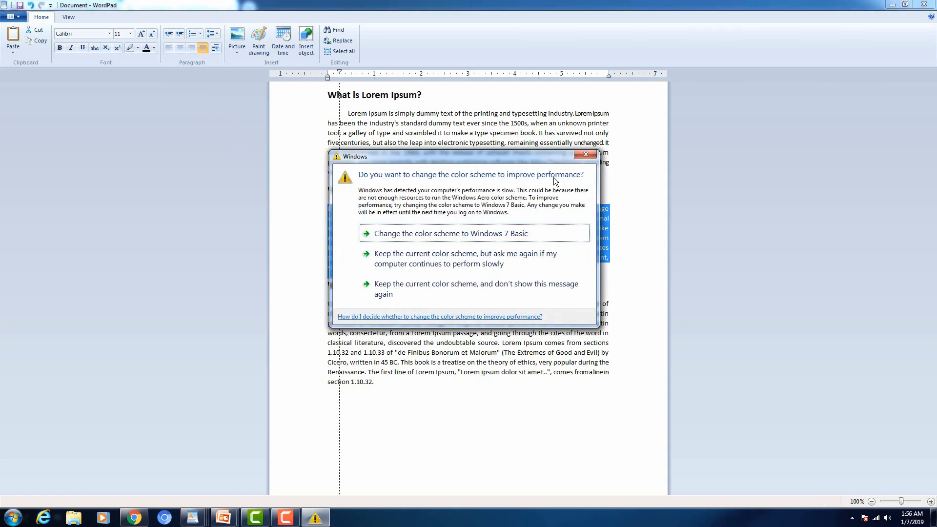
{"action": "left_click", "coordinate": [586, 154]}
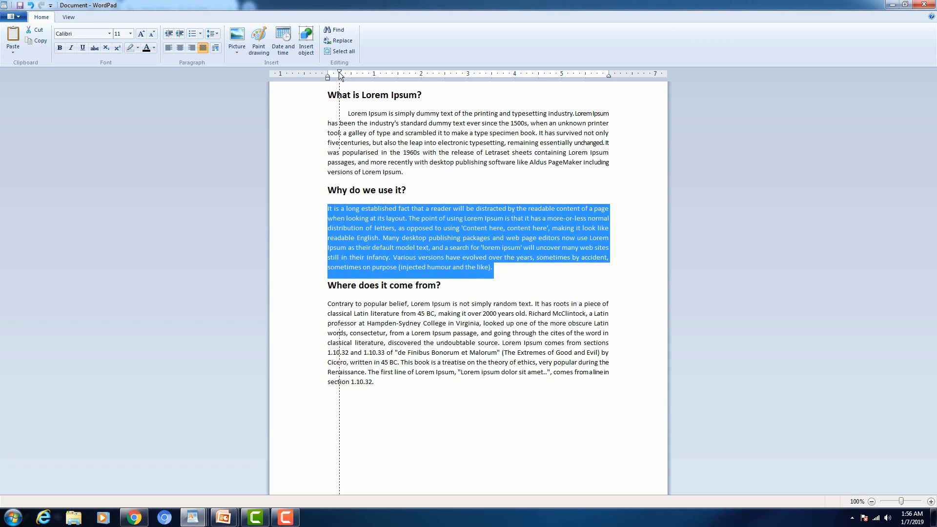
{"action": "key", "text": "ctrl+z"}
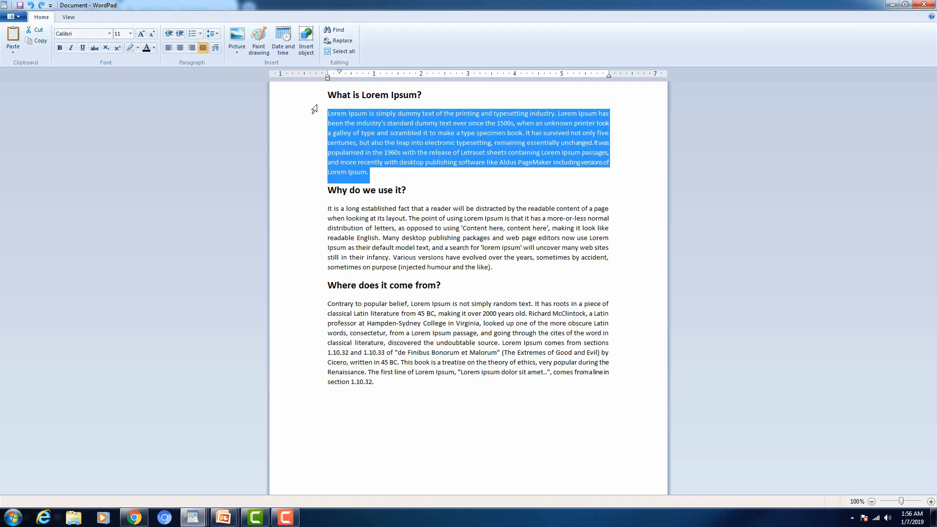
{"action": "left_click_drag", "start_coordinate": [312, 113], "coordinate": [325, 388]}
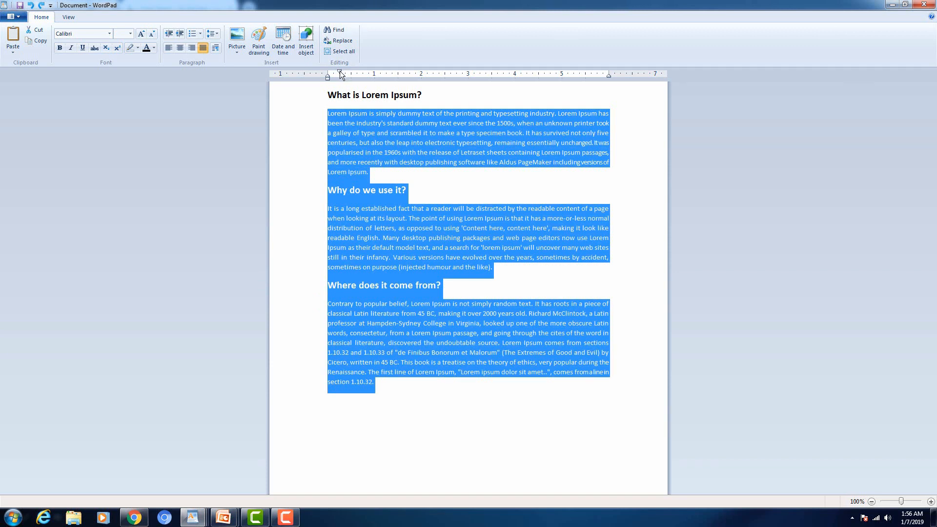
{"action": "mouse_move", "coordinate": [341, 74]}
{"action": "left_mouse_down"}
{"action": "mouse_move", "coordinate": [327, 74]}
{"action": "mouse_move", "coordinate": [352, 77]}
{"action": "left_mouse_up"}
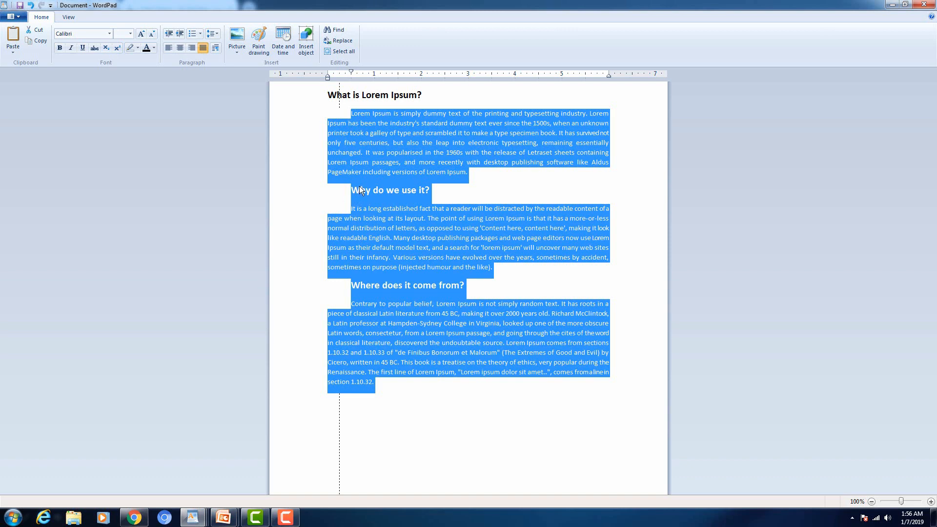
{"action": "key", "text": "ctrl+z"}
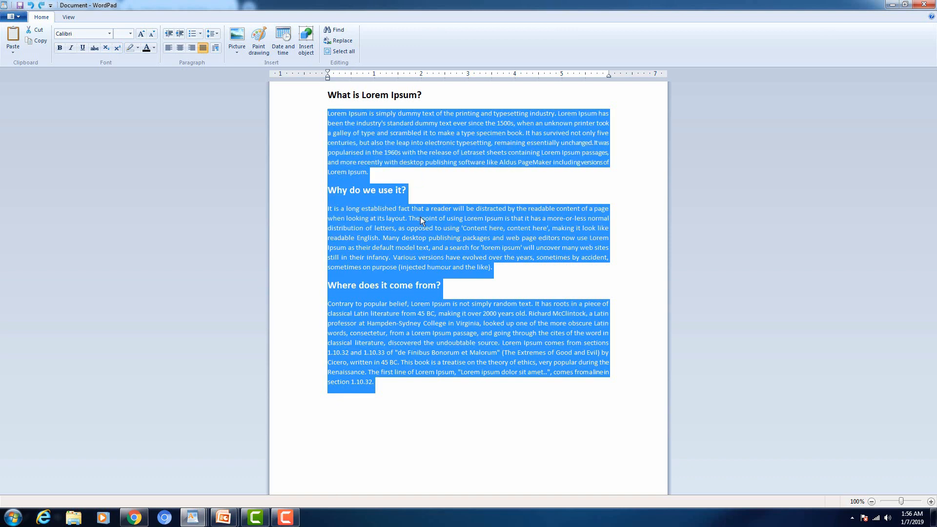
{"action": "left_click", "coordinate": [420, 218]}
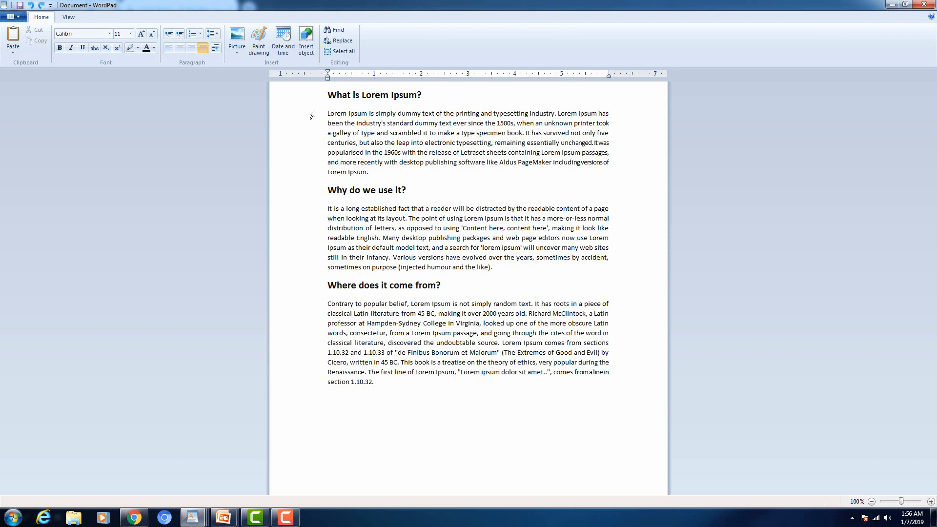
Step: Use the ruler's first-line marker to indent the 'What is', 'Why do we use it?' and 'Contrary to popular belief' paragraphs
{"action": "left_click_drag", "start_coordinate": [311, 117], "coordinate": [319, 176]}
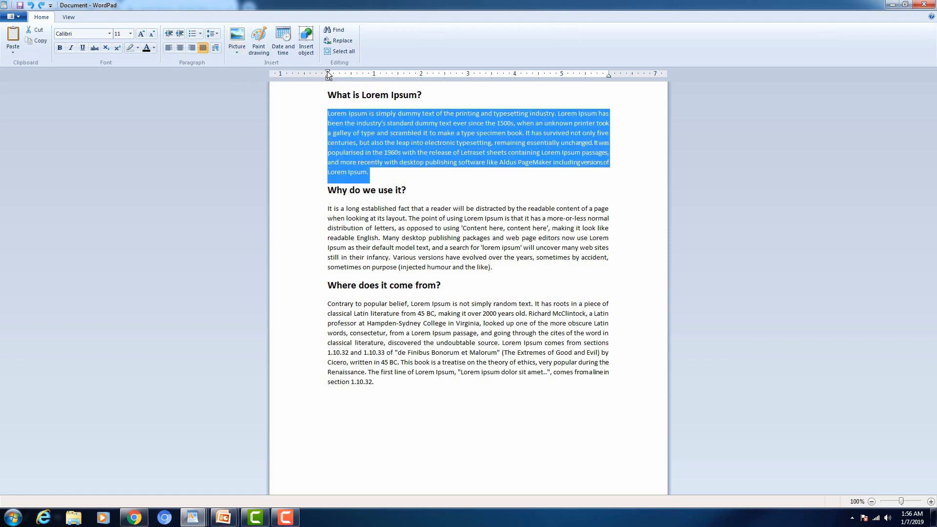
{"action": "left_click_drag", "start_coordinate": [327, 74], "coordinate": [348, 74]}
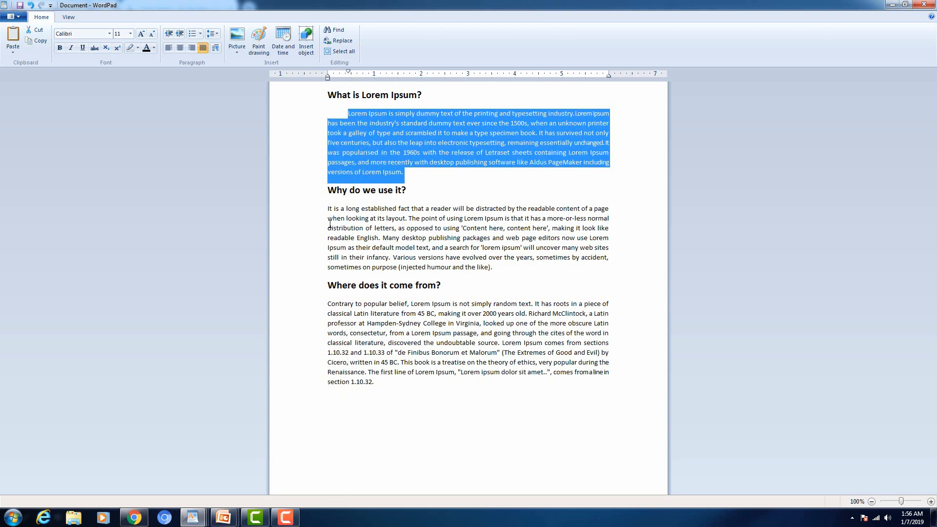
{"action": "left_click_drag", "start_coordinate": [312, 210], "coordinate": [316, 272]}
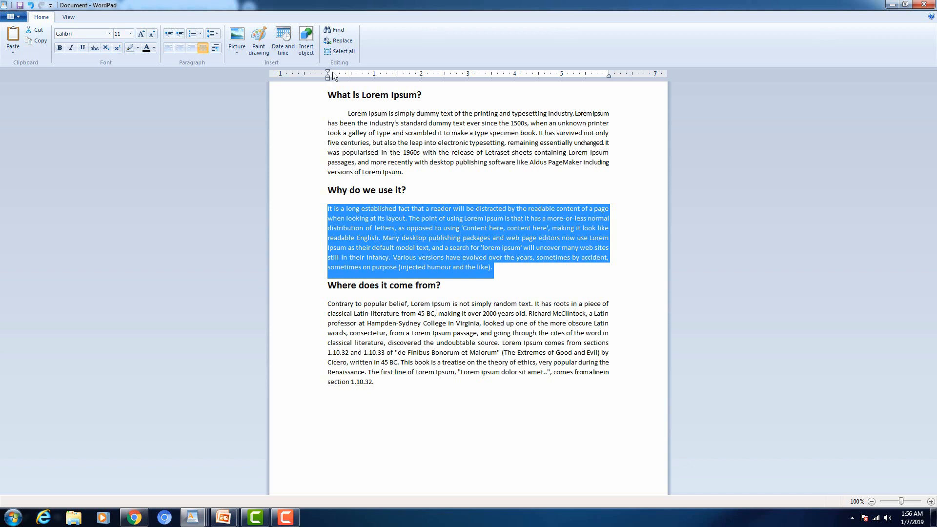
{"action": "left_click_drag", "start_coordinate": [328, 73], "coordinate": [351, 73]}
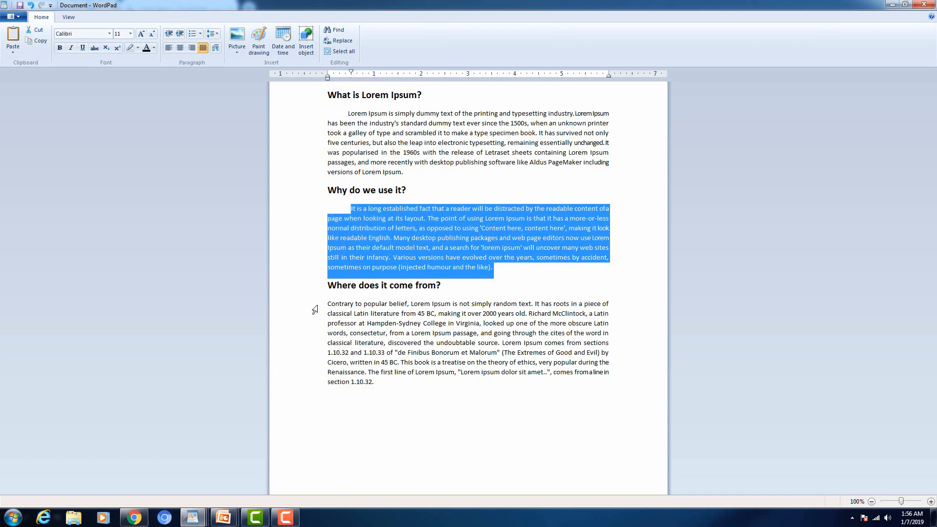
{"action": "left_click_drag", "start_coordinate": [315, 310], "coordinate": [323, 387]}
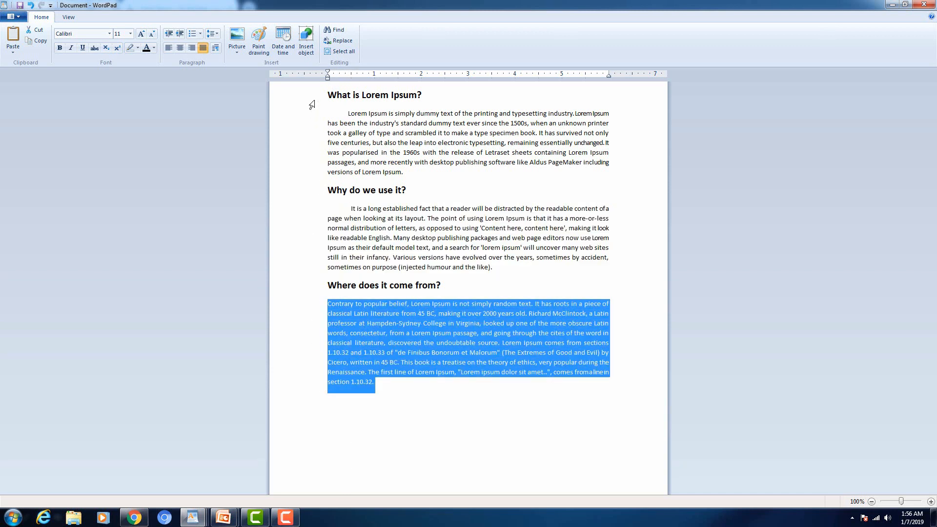
{"action": "left_click_drag", "start_coordinate": [327, 73], "coordinate": [349, 75]}
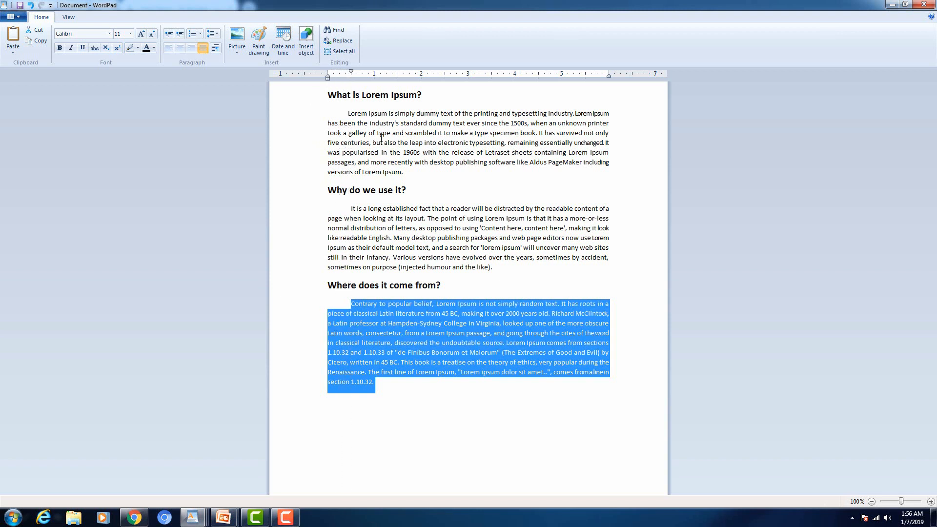
{"action": "left_click", "coordinate": [373, 313]}
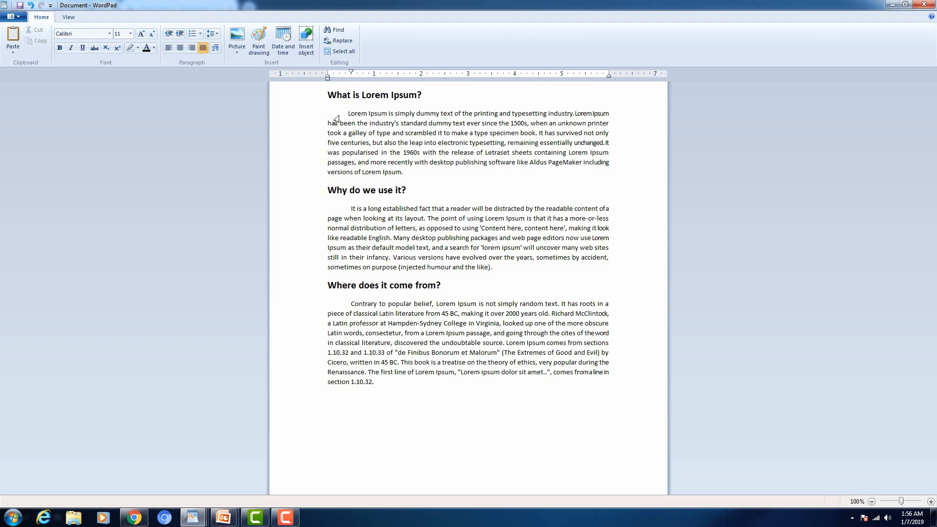
{"action": "left_click", "coordinate": [329, 95]}
Step: Type the title 'Articles for Text Forum' above the first heading and select the line
{"action": "key", "text": "Return"}
{"action": "key", "text": "Return"}
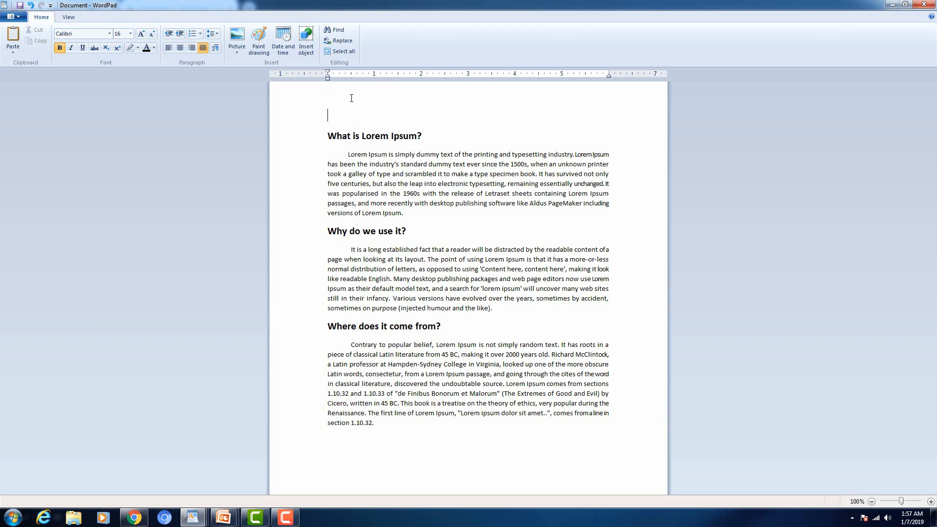
{"action": "type", "text": "Articles"}
{"action": "type", "text": " for Tex"}
{"action": "type", "text": "t "}
{"action": "type", "text": "foran"}
{"action": "key", "text": "BackSpace"}
{"action": "key", "text": "BackSpace"}
{"action": "key", "text": "BackSpace"}
{"action": "key", "text": "BackSpace"}
{"action": "key", "text": "BackSpace"}
{"action": "type", "text": "Forum"}
{"action": "key", "text": "shift+Home"}
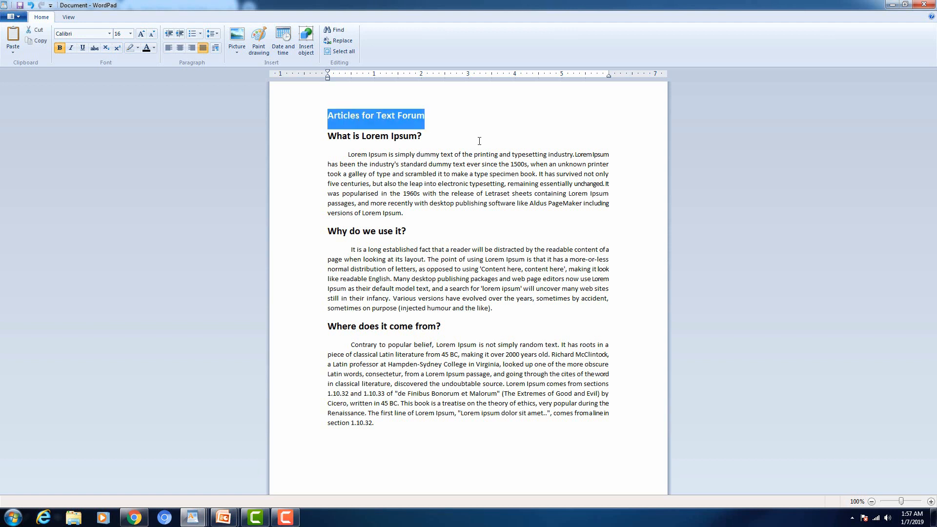
Step: Try left, right and centre alignment on 'Articles for Text Forum', leaving it centred
{"action": "left_click", "coordinate": [178, 49]}
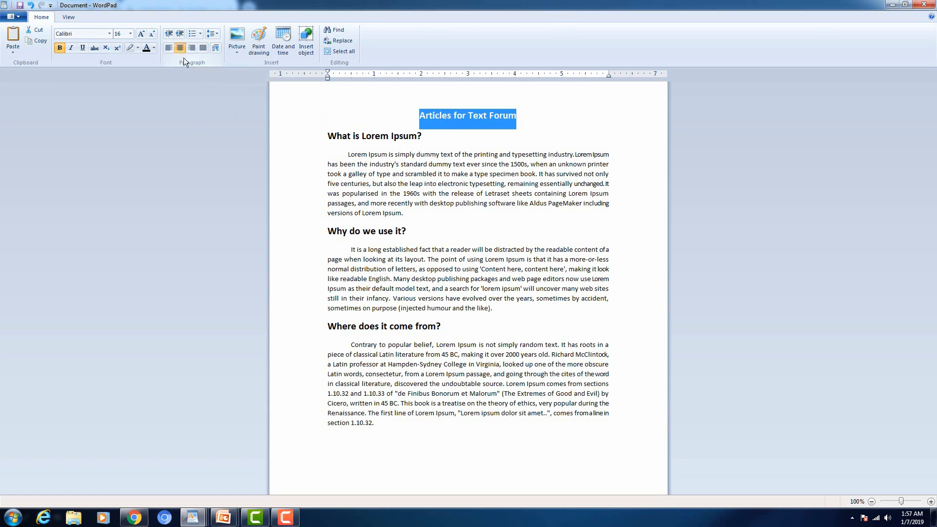
{"action": "key", "text": "ctrl+l"}
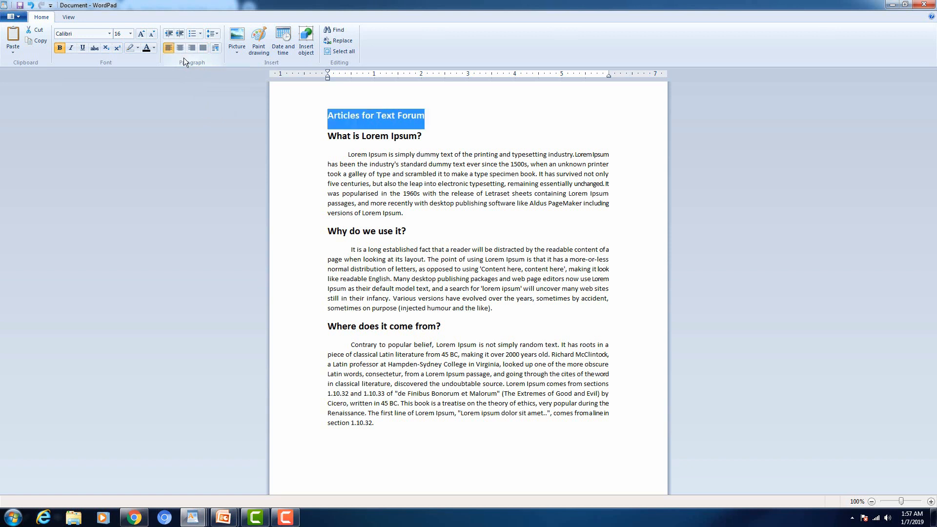
{"action": "key", "text": "ctrl+r"}
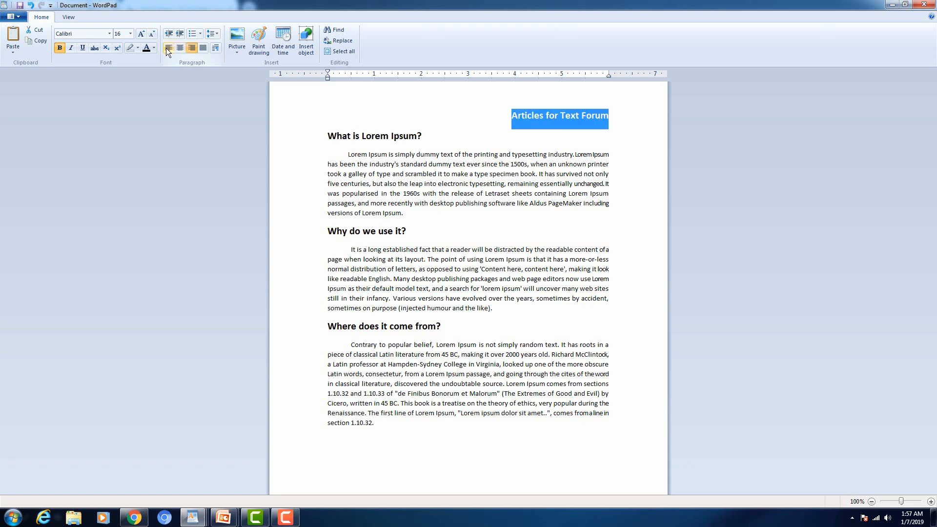
{"action": "left_click", "coordinate": [171, 50]}
{"action": "left_click", "coordinate": [180, 50]}
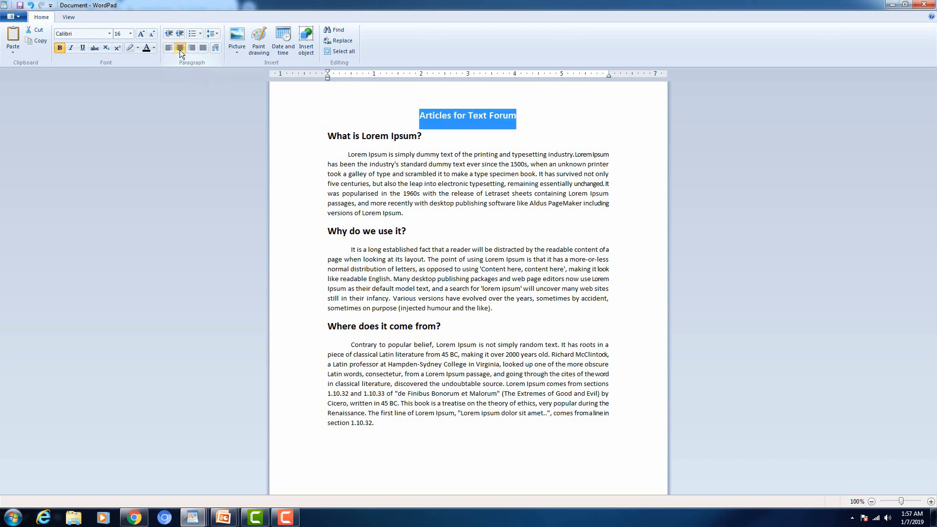
{"action": "left_click", "coordinate": [191, 49]}
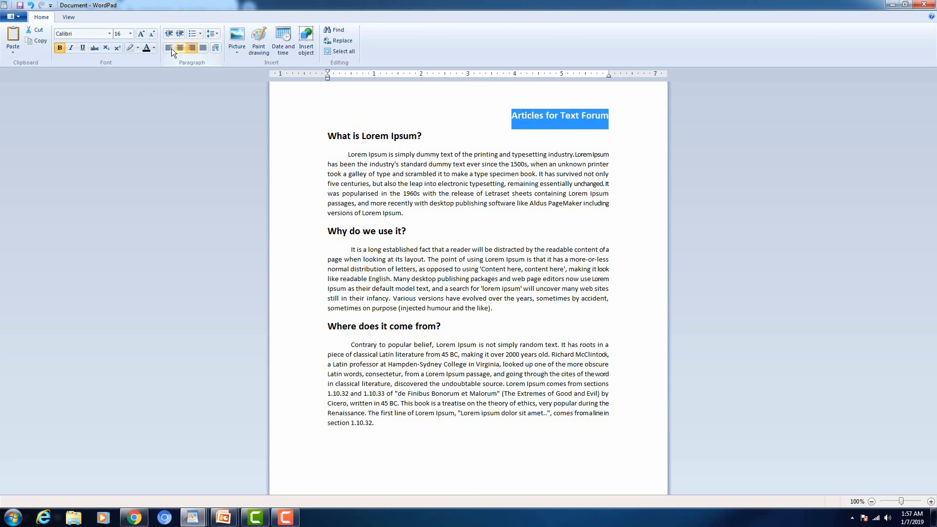
{"action": "left_click", "coordinate": [169, 48]}
{"action": "left_click", "coordinate": [181, 49]}
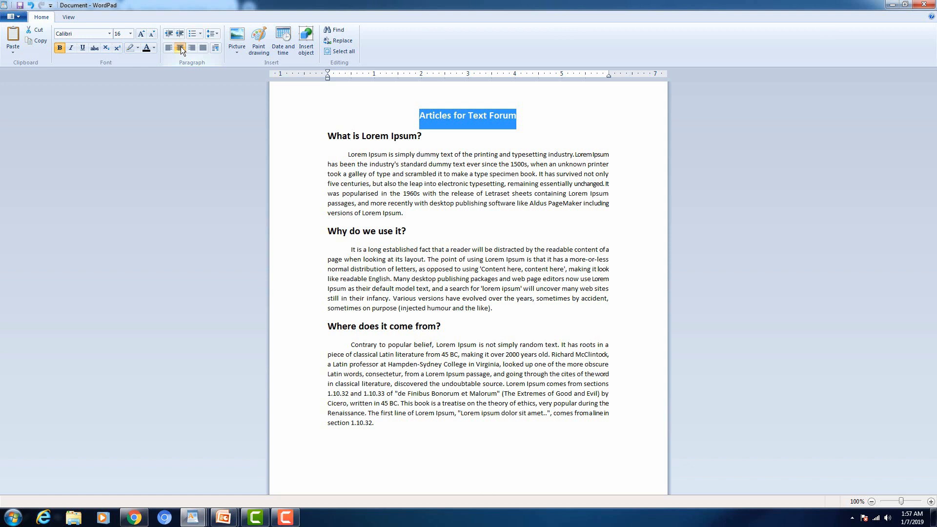
{"action": "left_click", "coordinate": [191, 49]}
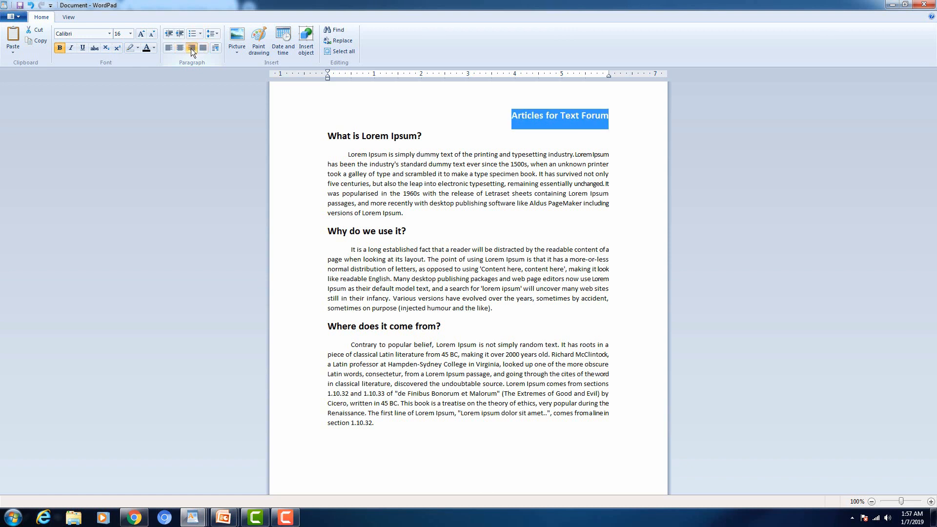
{"action": "left_click", "coordinate": [169, 48]}
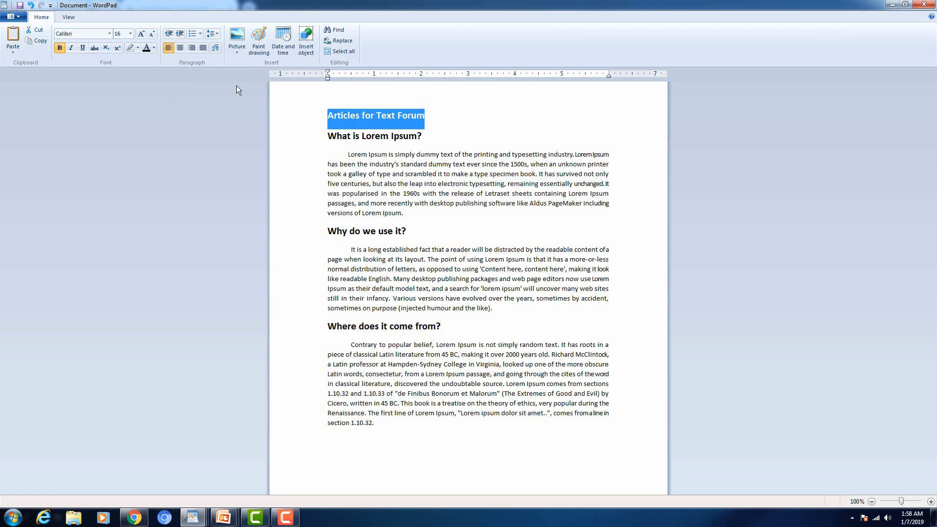
{"action": "left_click", "coordinate": [180, 48]}
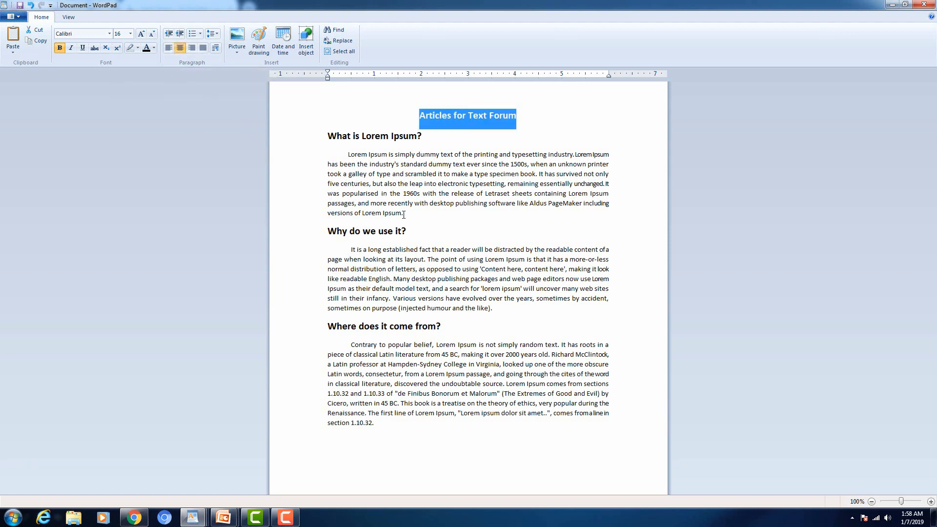
{"action": "left_click", "coordinate": [459, 268]}
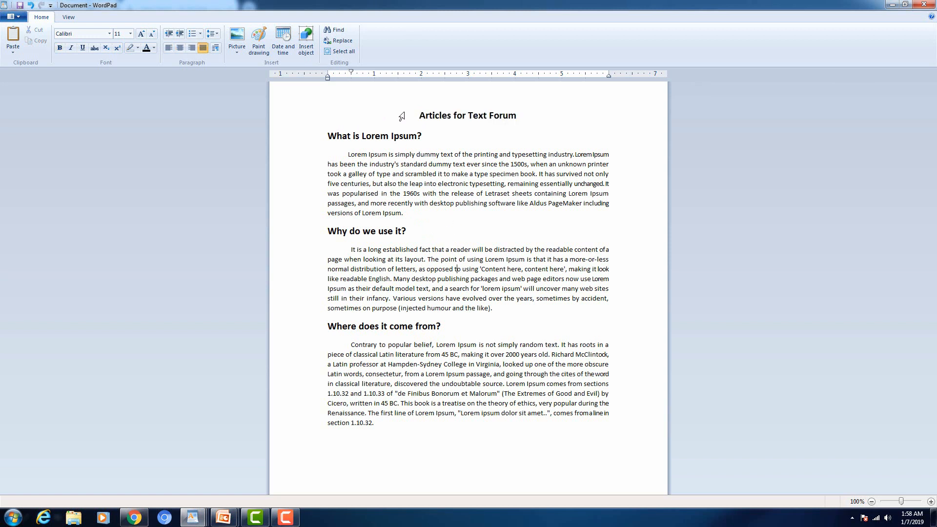
{"action": "left_click", "coordinate": [296, 118]}
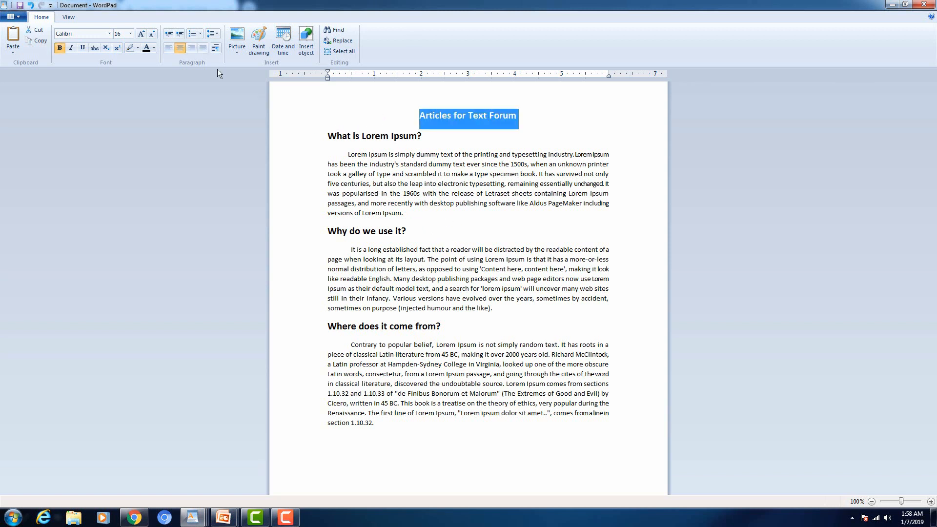
Step: Format the title 'Articles for Text Forum' as 26 pt Franklin Gothic Demi Cond with bold removed
{"action": "left_click", "coordinate": [141, 33]}
{"action": "left_click", "coordinate": [141, 34]}
{"action": "left_click", "coordinate": [142, 33]}
{"action": "left_click", "coordinate": [142, 33]}
{"action": "left_click", "coordinate": [141, 33]}
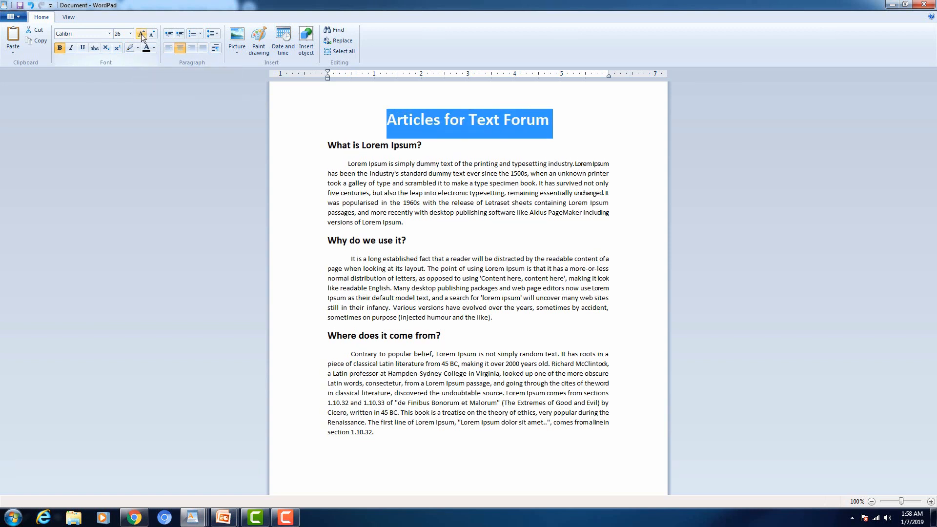
{"action": "left_click", "coordinate": [109, 34]}
{"action": "left_click", "coordinate": [107, 33]}
{"action": "left_click", "coordinate": [107, 33]}
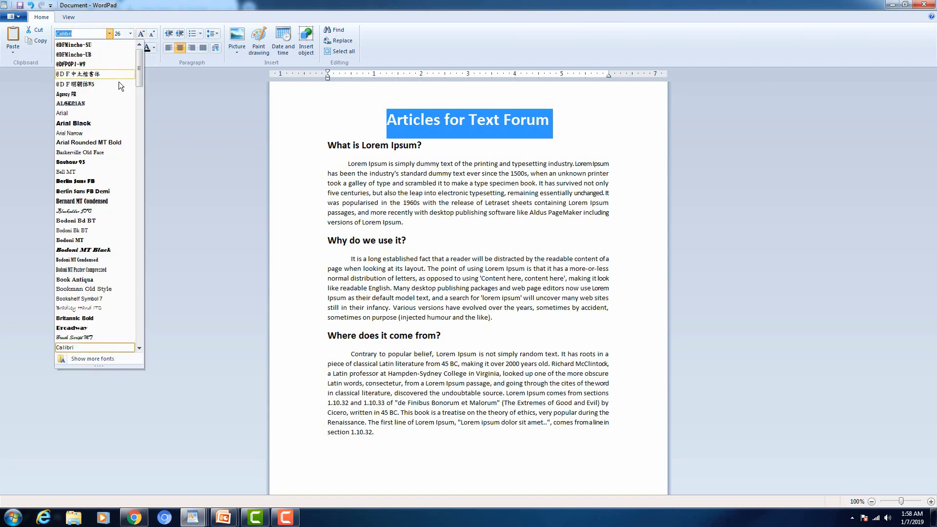
{"action": "left_click_drag", "start_coordinate": [139, 66], "coordinate": [130, 160]}
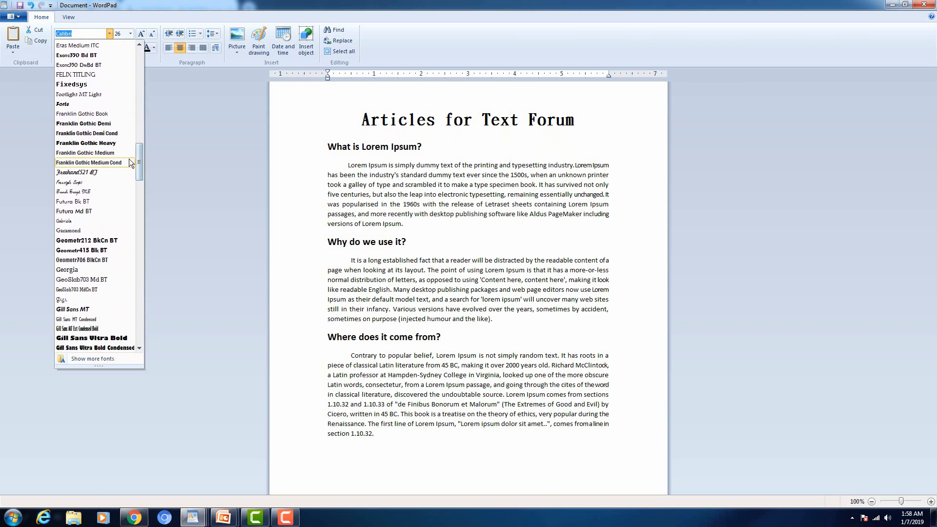
{"action": "left_click", "coordinate": [113, 133]}
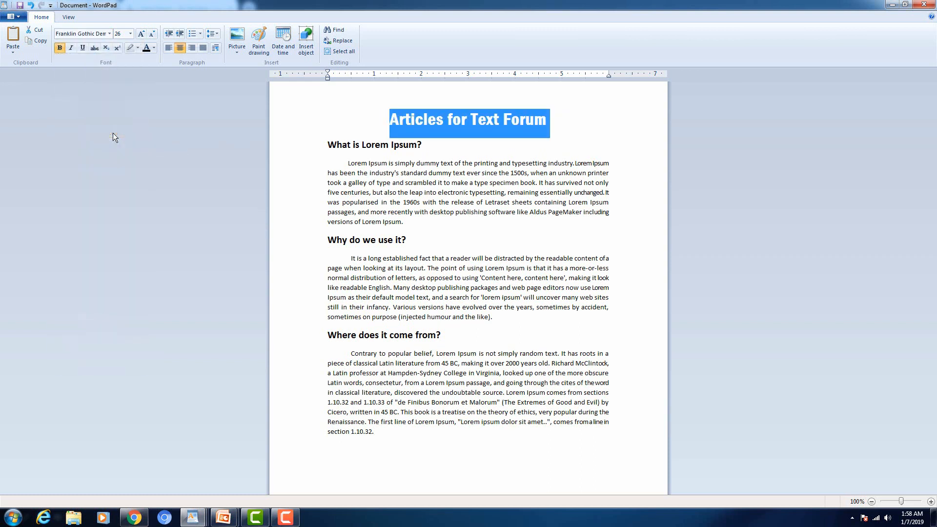
{"action": "left_click", "coordinate": [63, 49]}
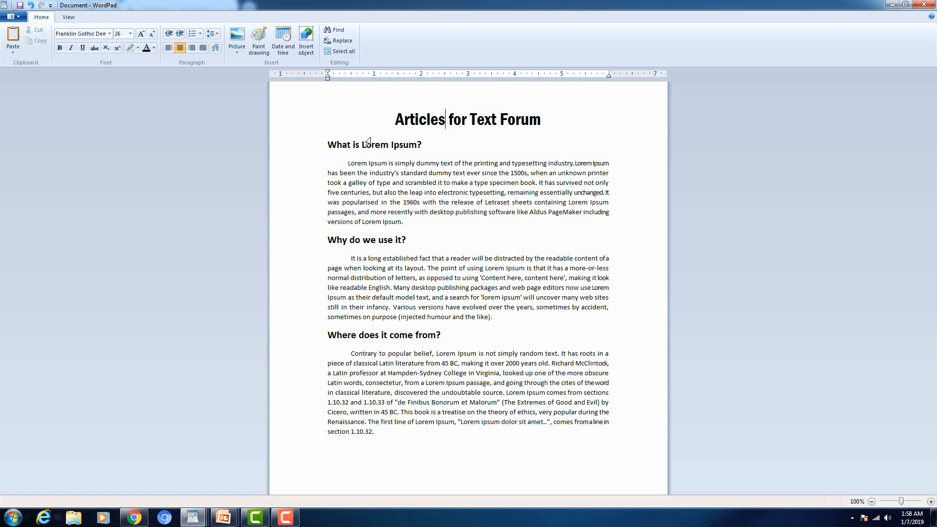
Step: Add a row of dashes on a new line under the title, then select the title and dashes
{"action": "left_click", "coordinate": [327, 132]}
{"action": "left_click", "coordinate": [542, 122]}
{"action": "key", "text": "Return"}
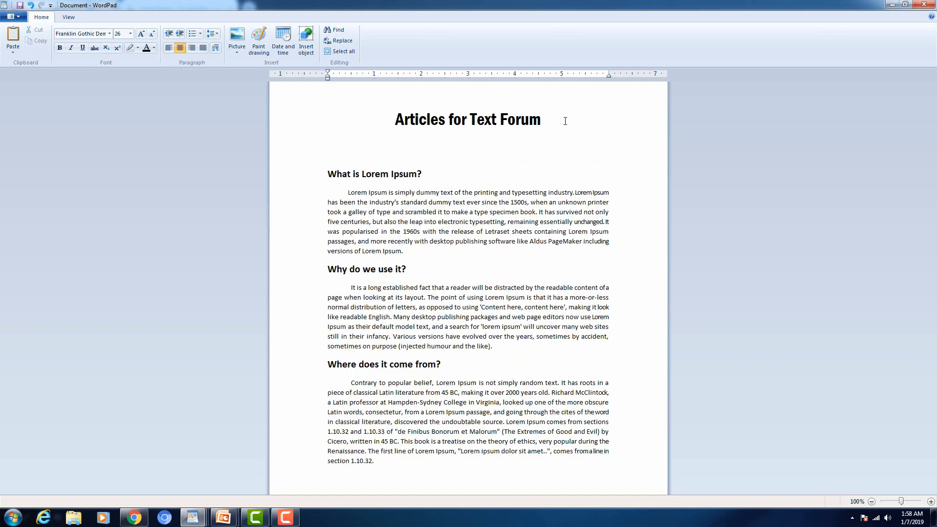
{"action": "type", "text": "------------------------------------======="}
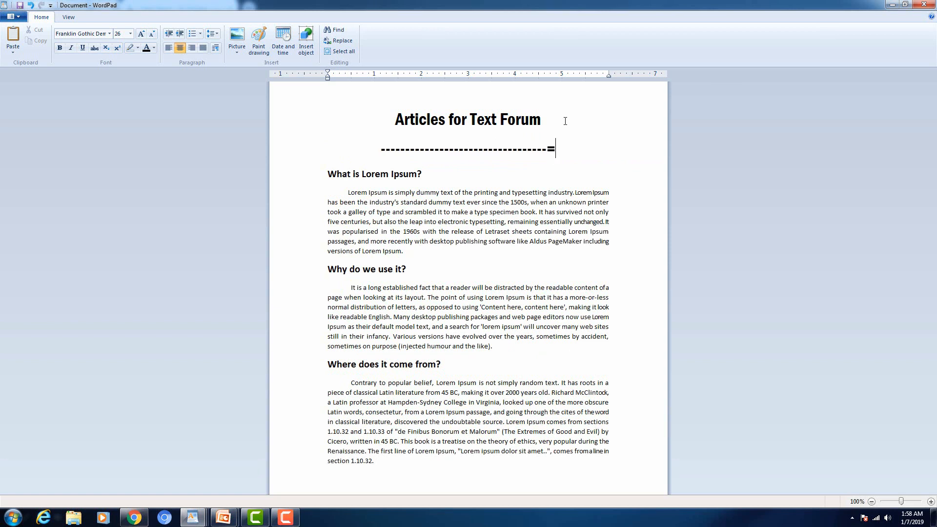
{"action": "key", "text": "BackSpace"}
{"action": "key", "text": "BackSpace"}
{"action": "key", "text": "BackSpace"}
{"action": "key", "text": "BackSpace"}
{"action": "key", "text": "BackSpace"}
{"action": "key", "text": "BackSpace"}
{"action": "key", "text": "BackSpace"}
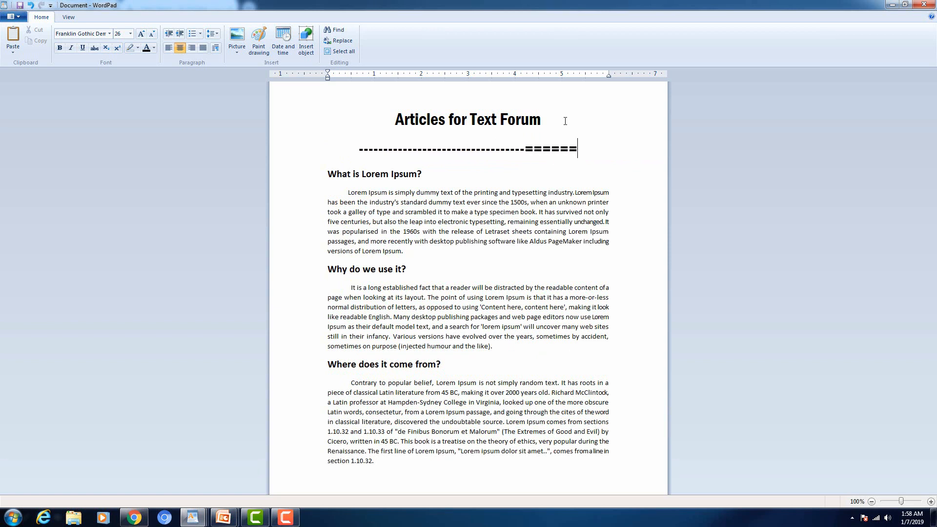
{"action": "type", "text": "--------------"}
{"action": "left_click_drag", "start_coordinate": [296, 125], "coordinate": [303, 147]}
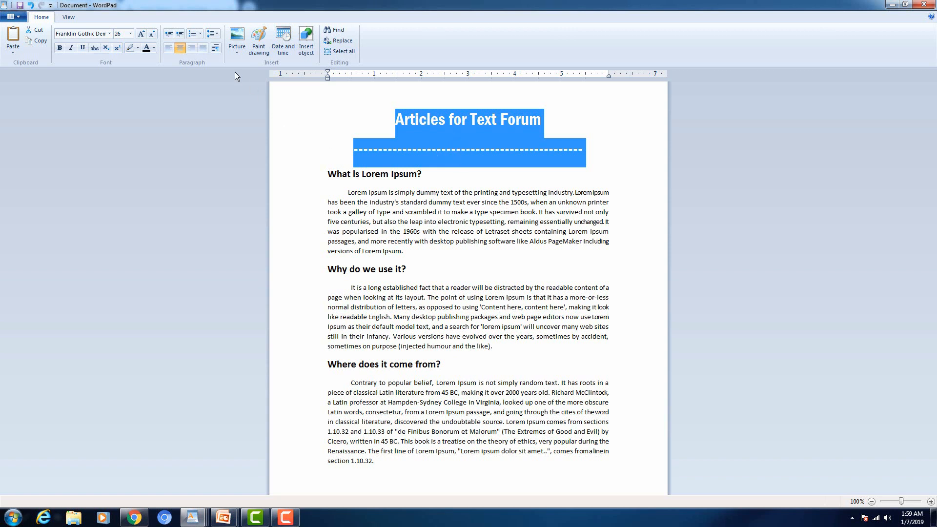
Step: Give the title and dashed line 1.0 line spacing with no 10pt space after paragraphs
{"action": "left_click", "coordinate": [212, 35]}
{"action": "left_click", "coordinate": [211, 35]}
{"action": "left_click", "coordinate": [212, 35]}
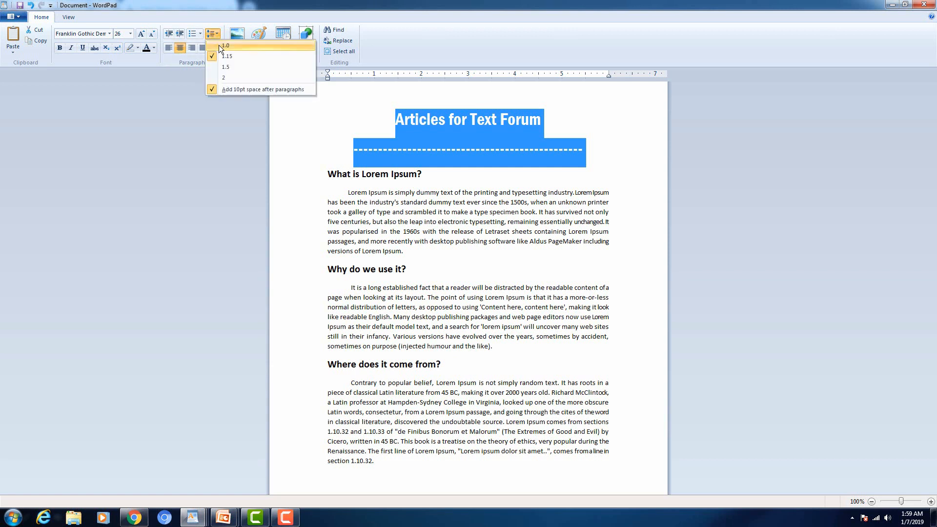
{"action": "left_click", "coordinate": [219, 45]}
{"action": "left_click", "coordinate": [216, 32]}
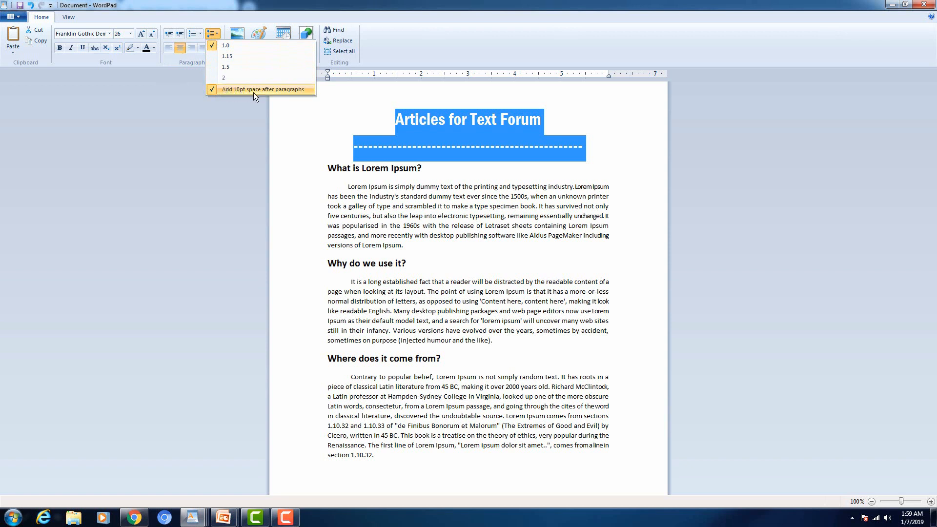
{"action": "left_click", "coordinate": [269, 89]}
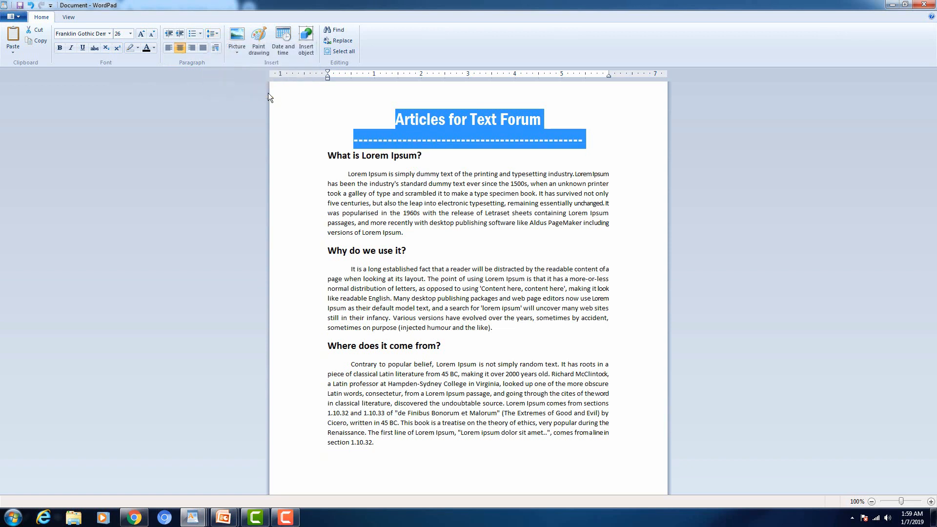
{"action": "left_click_drag", "start_coordinate": [413, 133], "coordinate": [415, 133]}
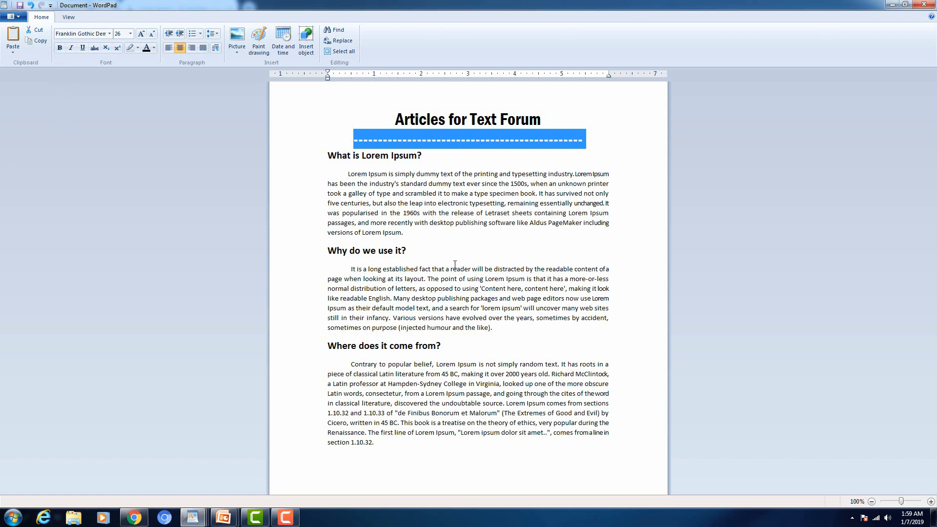
{"action": "left_click", "coordinate": [483, 201]}
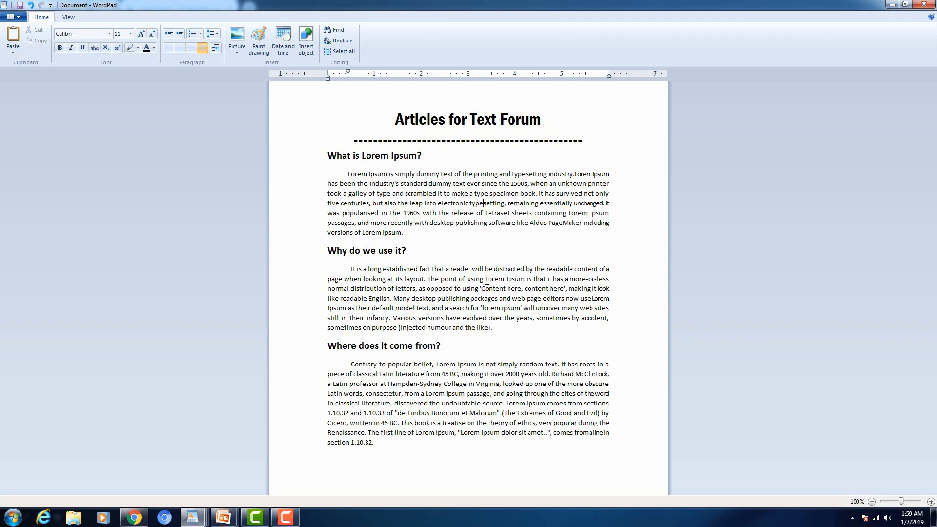
Step: Add an empty line after section 1.10.32 and copy the 'Many desktop publishing packages…' paragraph
{"action": "left_click", "coordinate": [398, 442]}
{"action": "key", "text": "Return"}
{"action": "key", "text": "Return"}
{"action": "key", "text": "Return"}
{"action": "key", "text": "Return"}
{"action": "key", "text": "Return"}
{"action": "key", "text": "Return"}
{"action": "key", "text": "Return"}
{"action": "key", "text": "Return"}
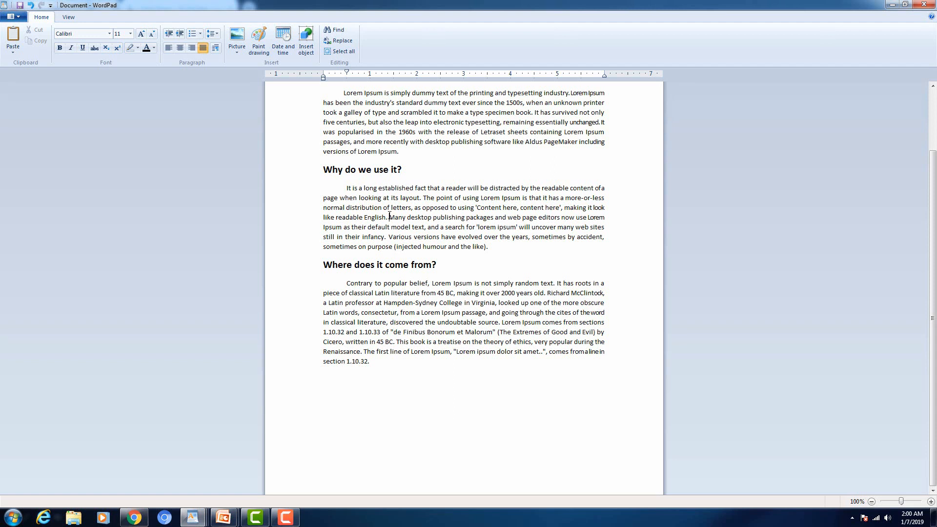
{"action": "left_click_drag", "start_coordinate": [389, 215], "coordinate": [491, 249]}
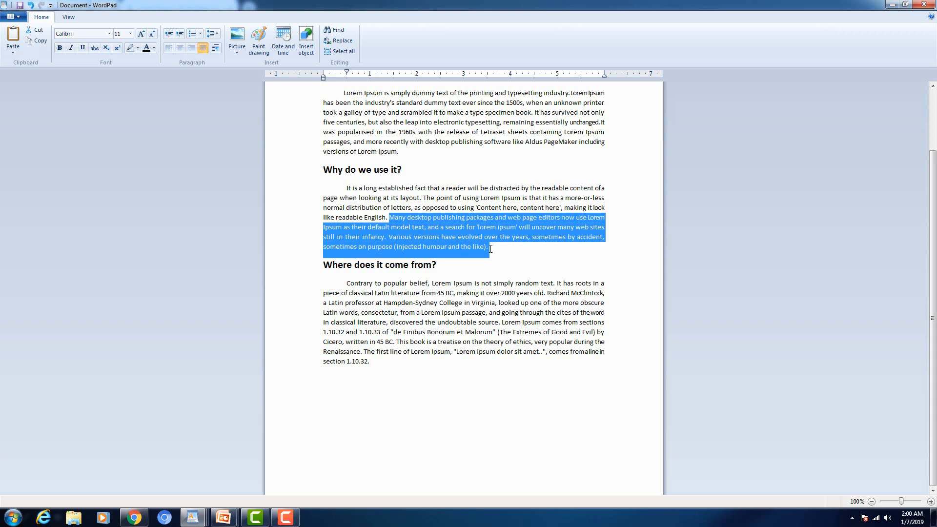
{"action": "right_click", "coordinate": [444, 231]}
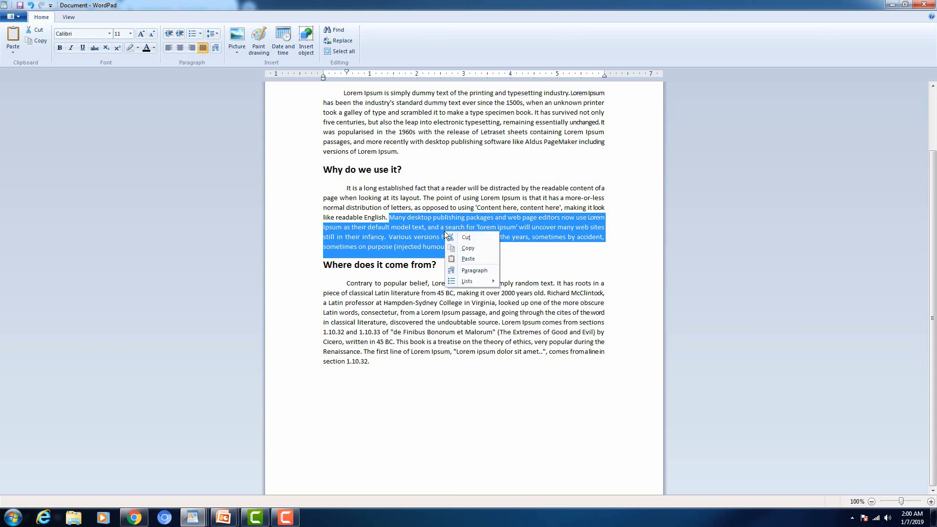
{"action": "left_click", "coordinate": [467, 247]}
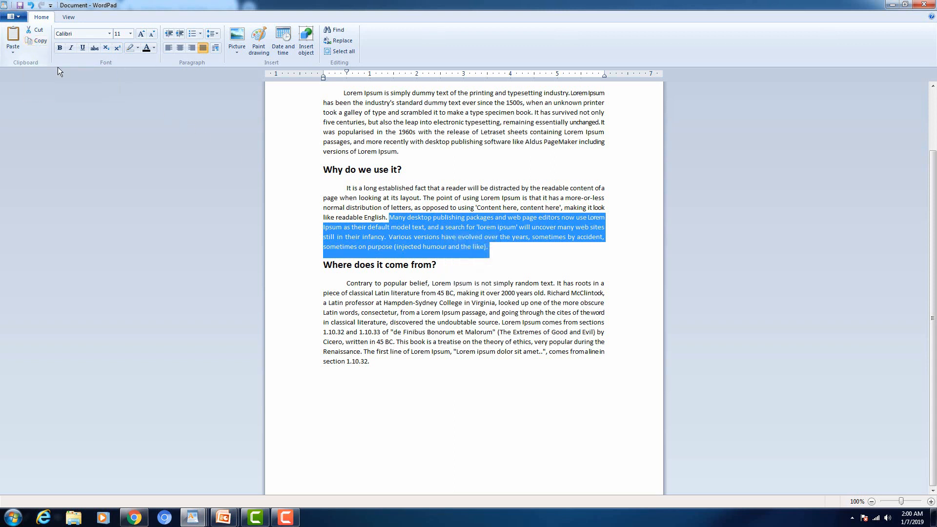
Step: Paste the copied paragraph twice onto the empty lines at the end of the article
{"action": "left_click", "coordinate": [363, 384]}
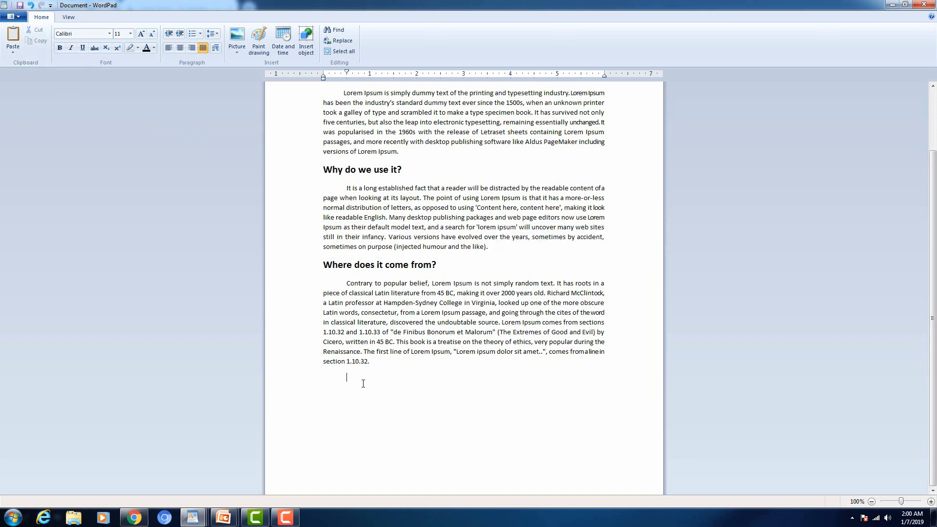
{"action": "double_click", "coordinate": [363, 383]}
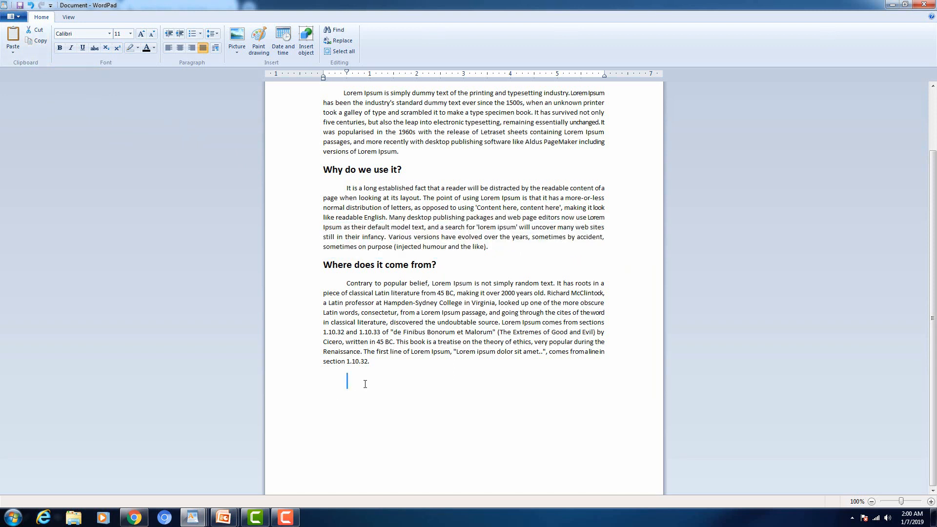
{"action": "left_click", "coordinate": [338, 391]}
{"action": "key", "text": "ctrl+v"}
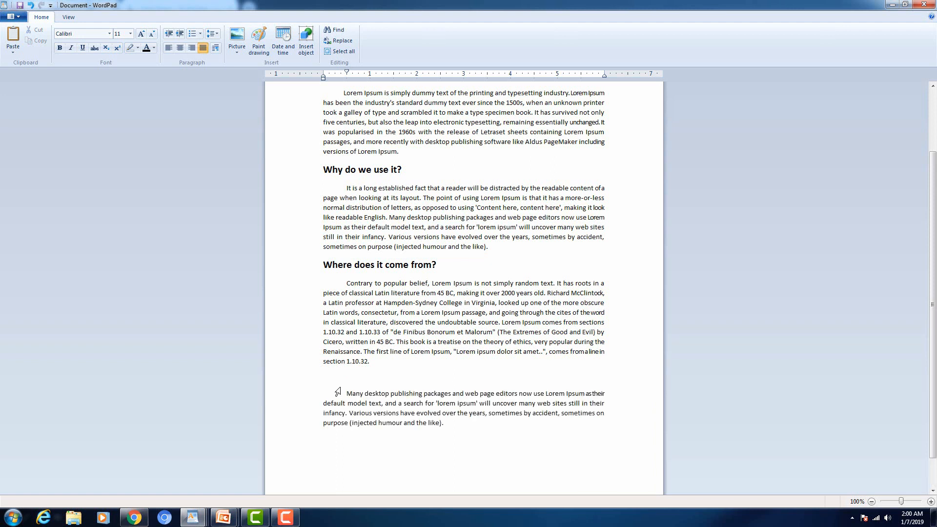
{"action": "key", "text": "ctrl+v"}
{"action": "key", "text": "ctrl+v"}
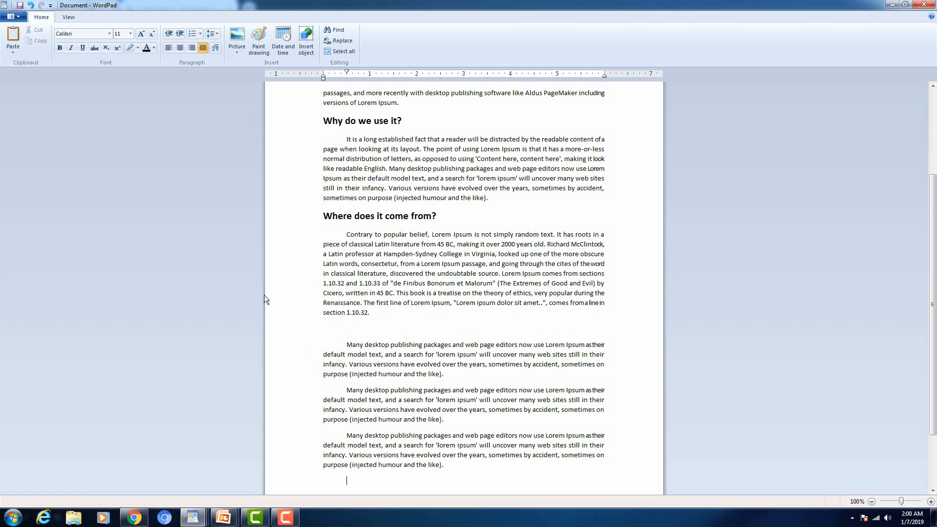
Step: Undo the extra pastes, then redo one so two paragraph copies remain at the end
{"action": "left_click", "coordinate": [31, 6]}
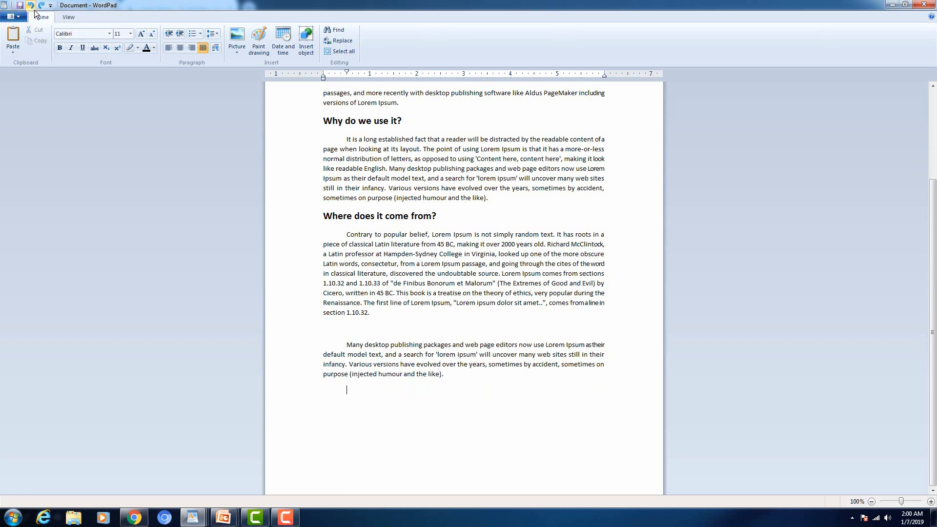
{"action": "left_click", "coordinate": [41, 7]}
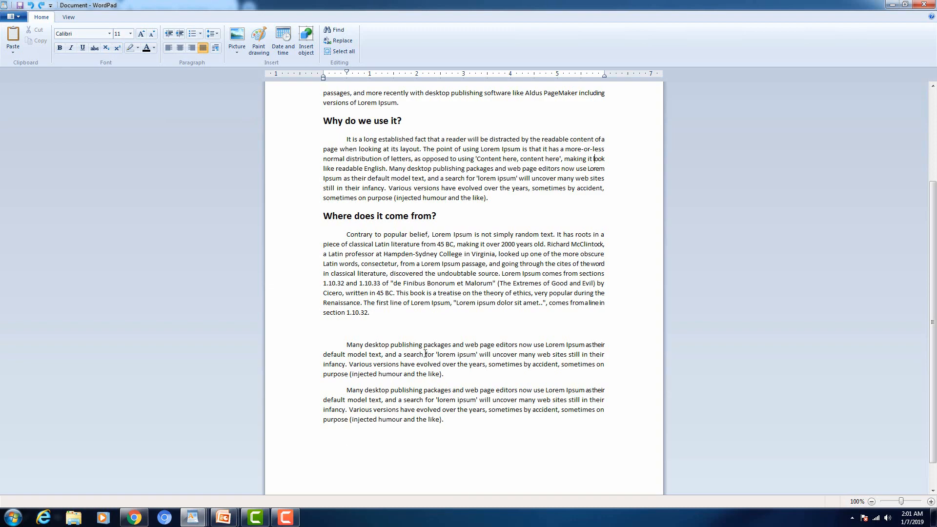
{"action": "scroll", "coordinate": [425, 353], "scroll_direction": "up", "scroll_amount": 4}
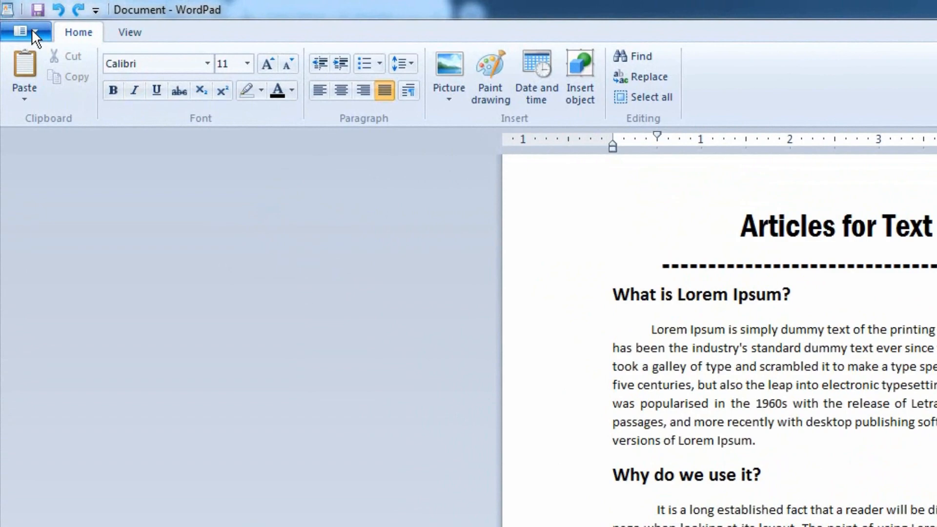
Step: From Save as, create a new folder named Articles on Local Disk (D:)
{"action": "left_click", "coordinate": [17, 16]}
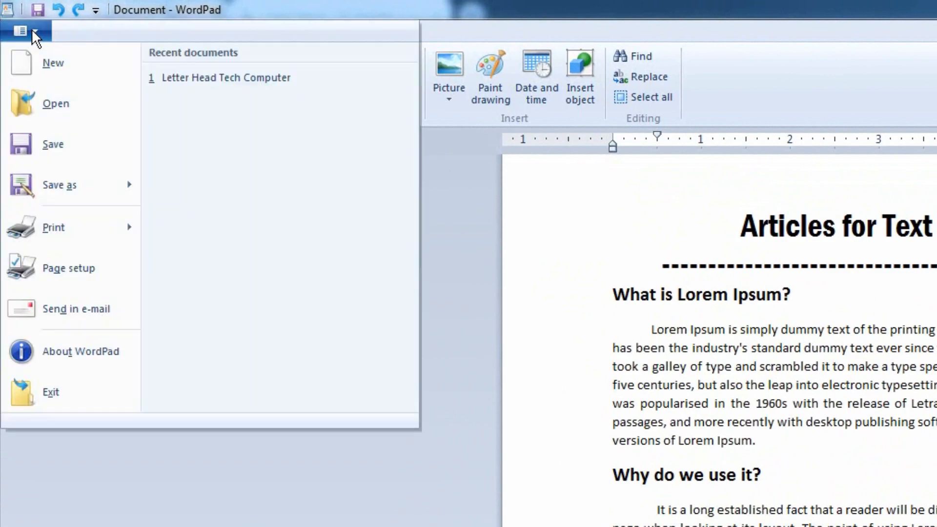
{"action": "left_click", "coordinate": [76, 152]}
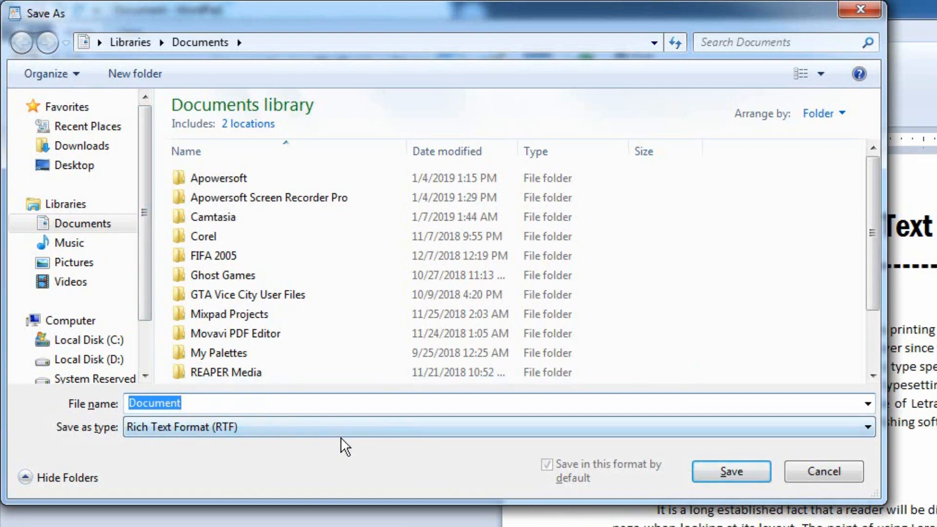
{"action": "left_click_drag", "start_coordinate": [143, 285], "coordinate": [142, 335]}
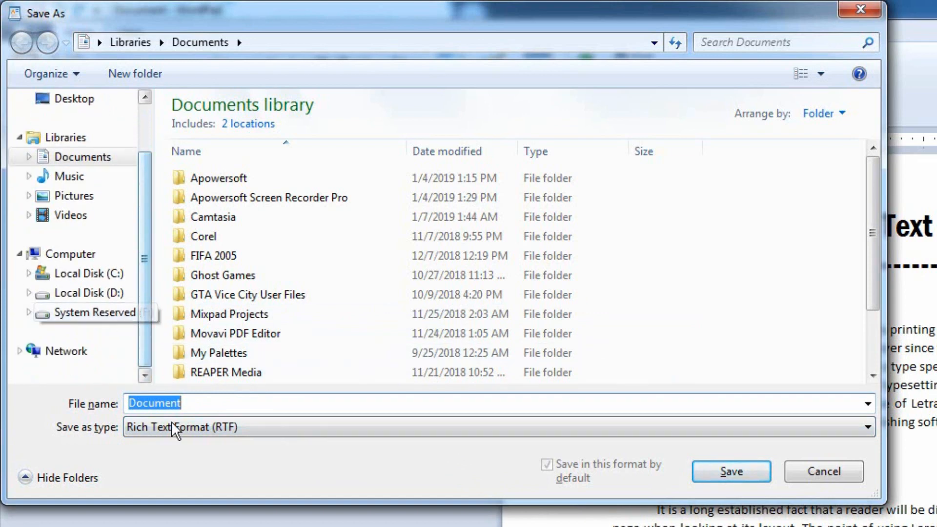
{"action": "left_click", "coordinate": [115, 294]}
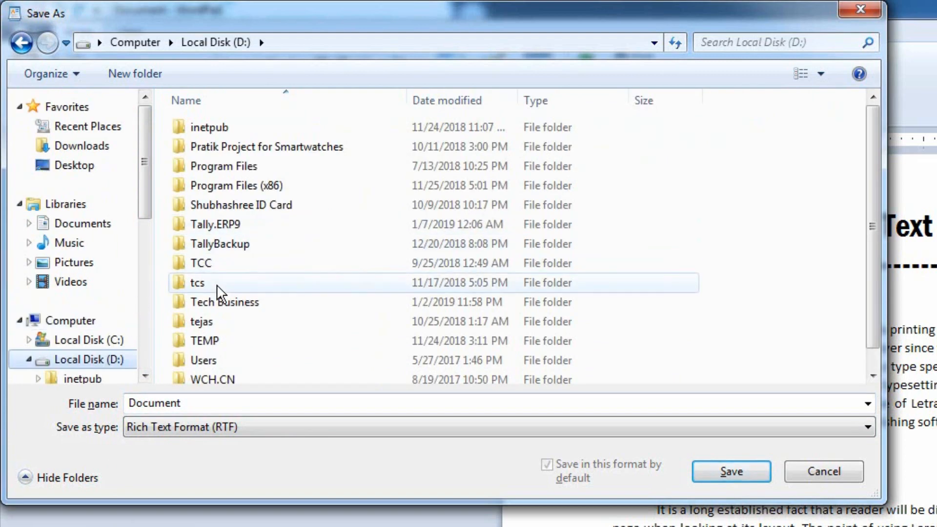
{"action": "left_click", "coordinate": [121, 72]}
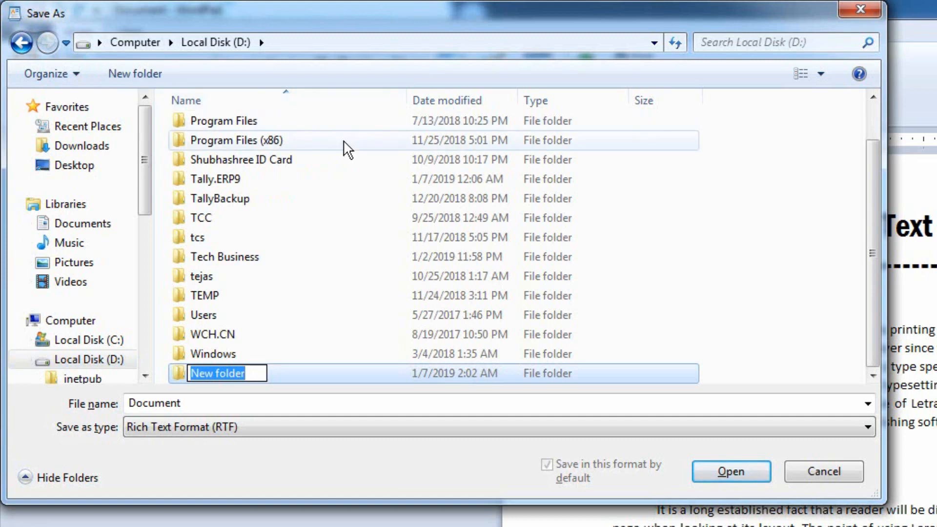
{"action": "type", "text": "Art"}
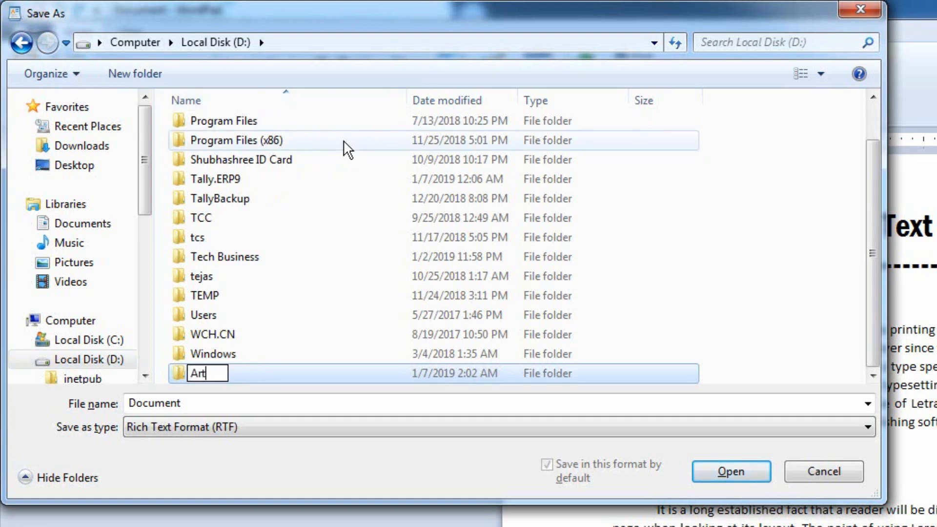
{"action": "type", "text": "icles"}
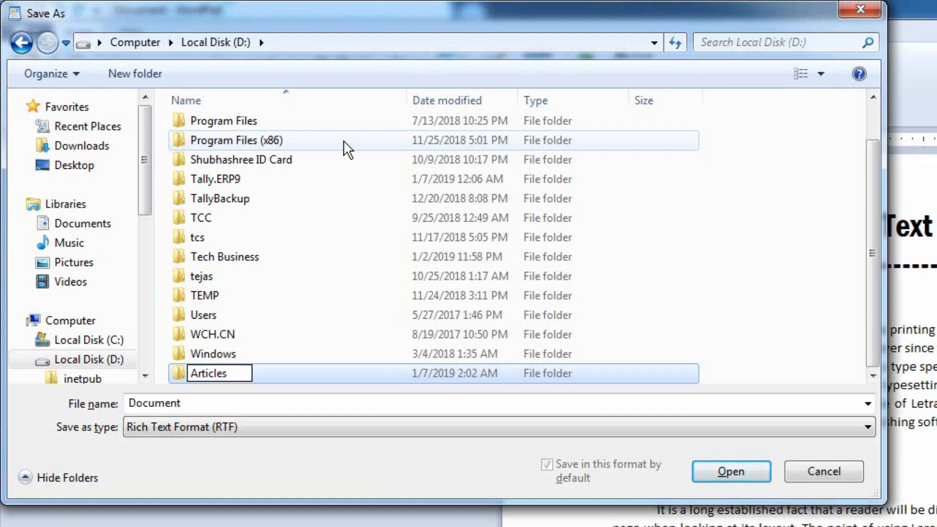
{"action": "key", "text": "Return"}
{"action": "key", "text": "Return"}
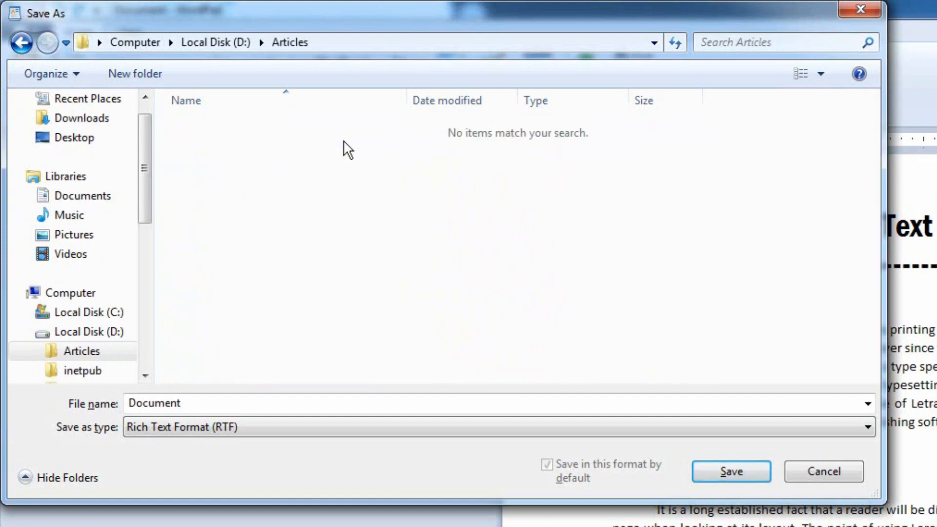
{"action": "left_click", "coordinate": [320, 40]}
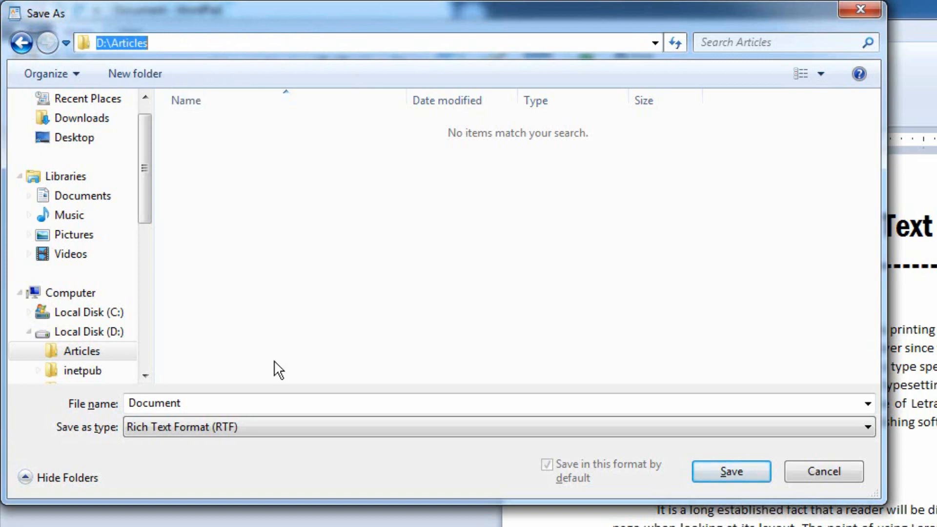
Step: Save the document as 'Text Forum Article' inside D:\Articles
{"action": "left_click", "coordinate": [212, 402]}
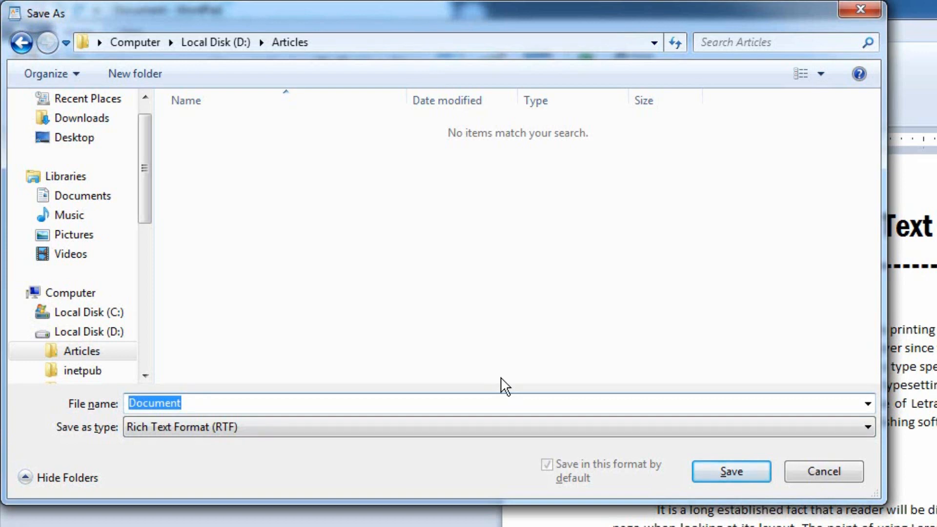
{"action": "type", "text": "Texst"}
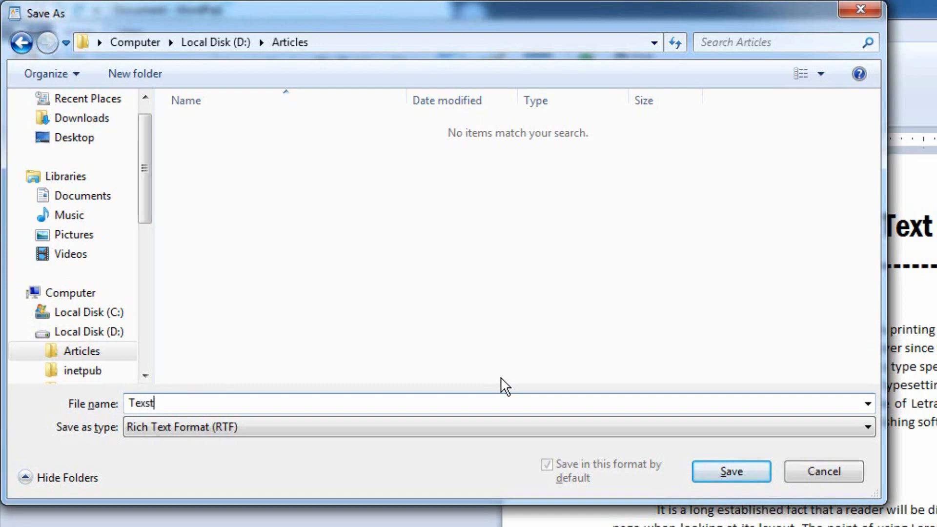
{"action": "key", "text": "BackSpace"}
{"action": "key", "text": "BackSpace"}
{"action": "type", "text": "t Forum Atriclu"}
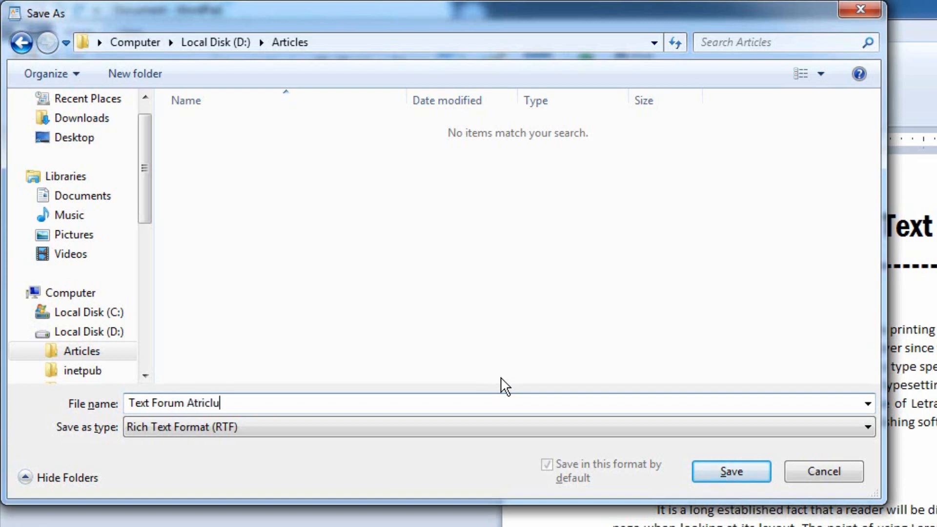
{"action": "key", "text": "BackSpace"}
{"action": "type", "text": "e"}
{"action": "key", "text": "BackSpace"}
{"action": "key", "text": "BackSpace"}
{"action": "key", "text": "BackSpace"}
{"action": "key", "text": "BackSpace"}
{"action": "key", "text": "BackSpace"}
{"action": "key", "text": "BackSpace"}
{"action": "type", "text": "rticle"}
{"action": "left_click", "coordinate": [731, 476]}
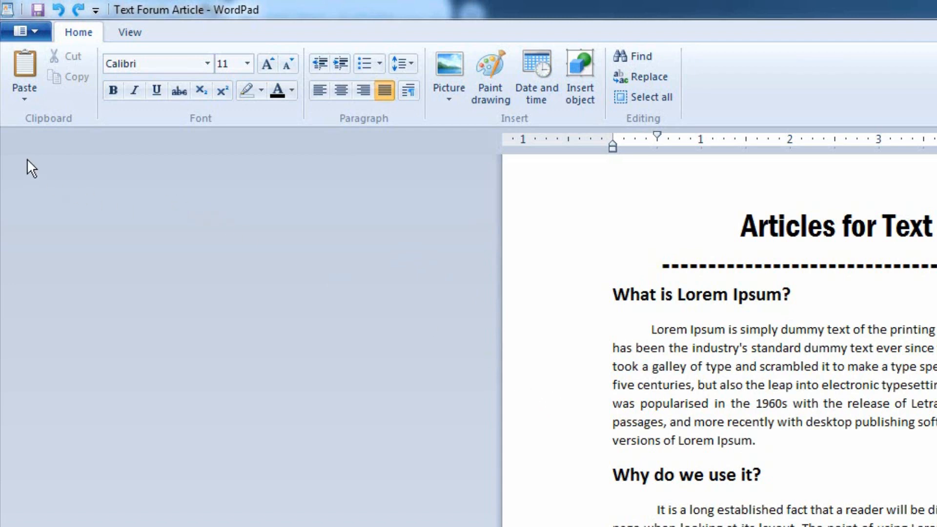
Step: Start a new blank document, then look in D:\Articles through the Open dialog and cancel
{"action": "left_click", "coordinate": [38, 34]}
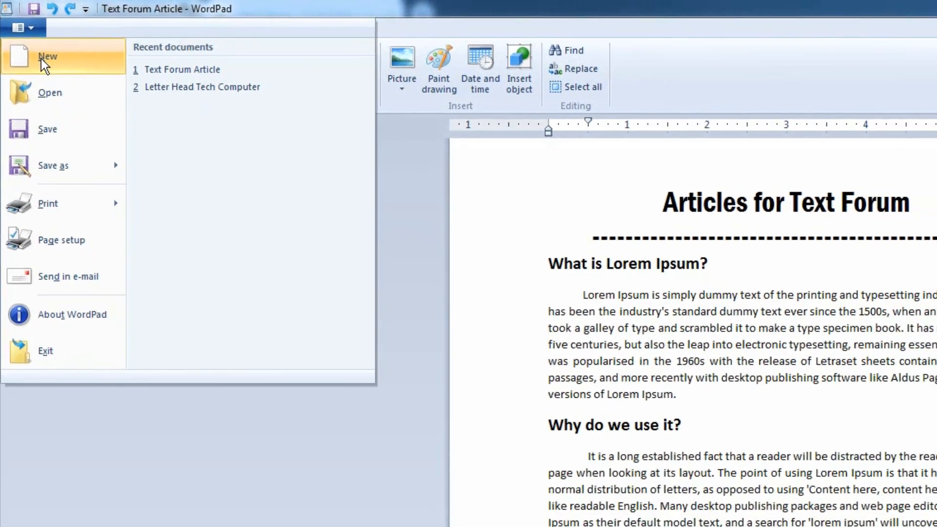
{"action": "left_click", "coordinate": [37, 61]}
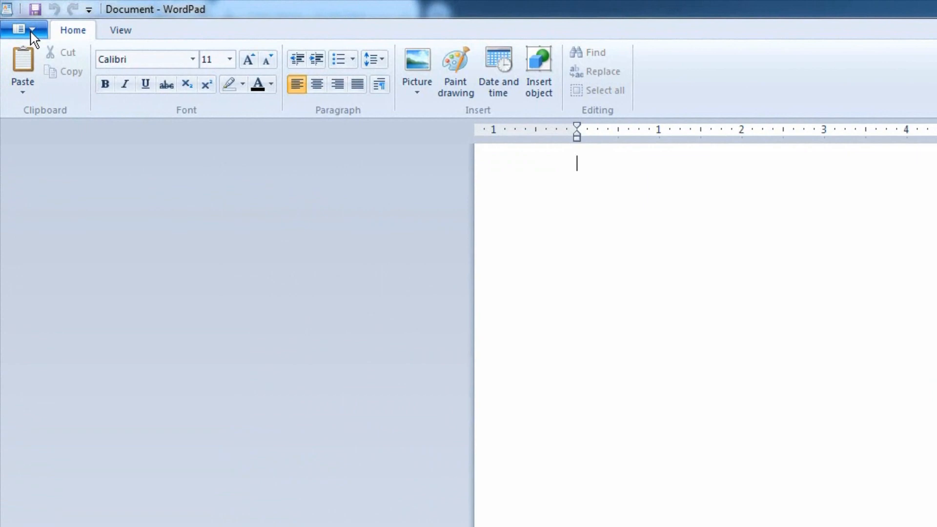
{"action": "left_click", "coordinate": [17, 18]}
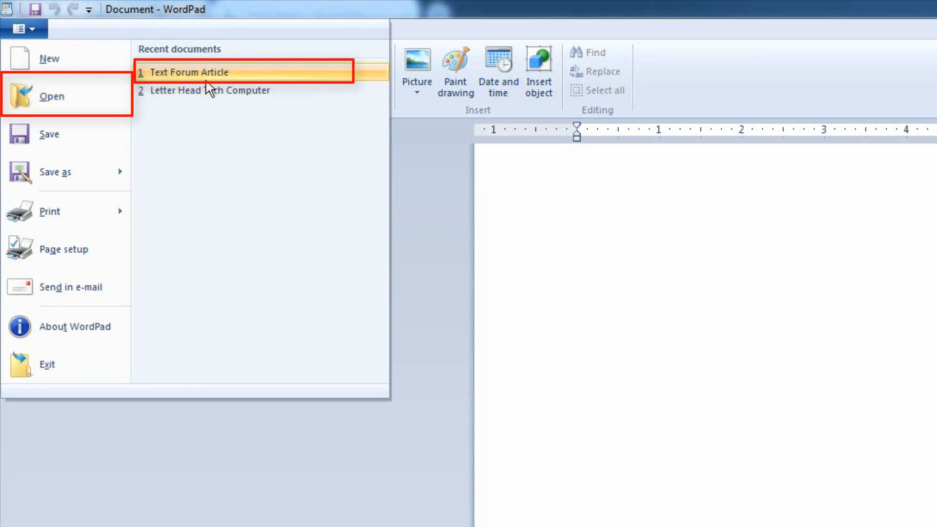
{"action": "left_click", "coordinate": [69, 102]}
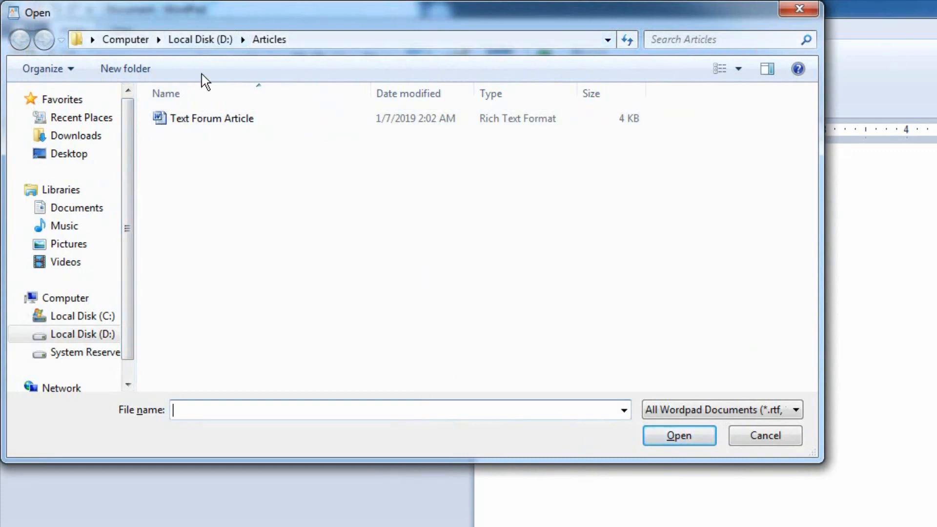
{"action": "left_click", "coordinate": [783, 15]}
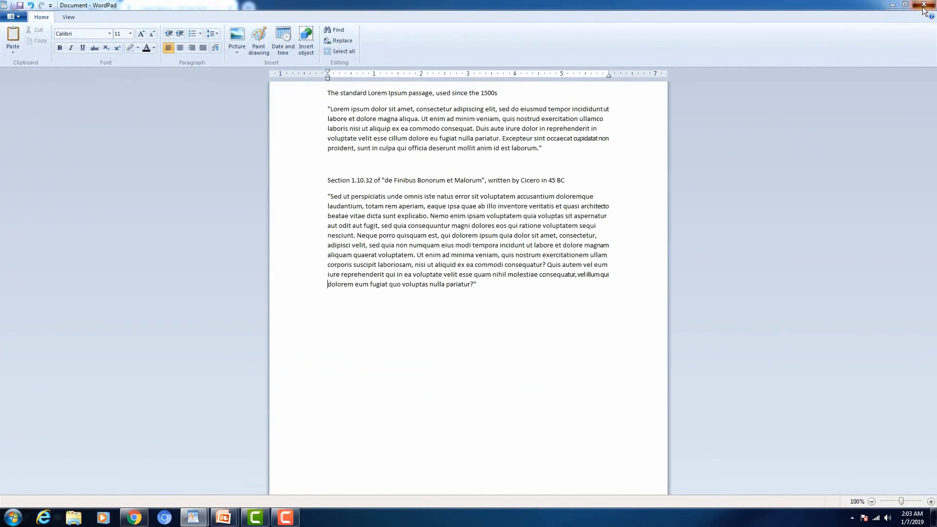
Step: Close both WordPad documents, choosing Don't Save for each
{"action": "left_click", "coordinate": [923, 6]}
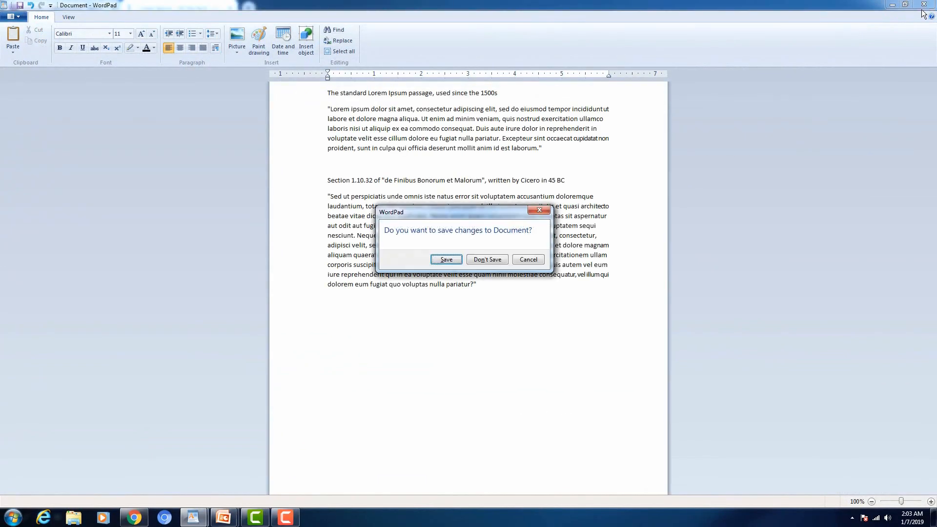
{"action": "left_click", "coordinate": [494, 260]}
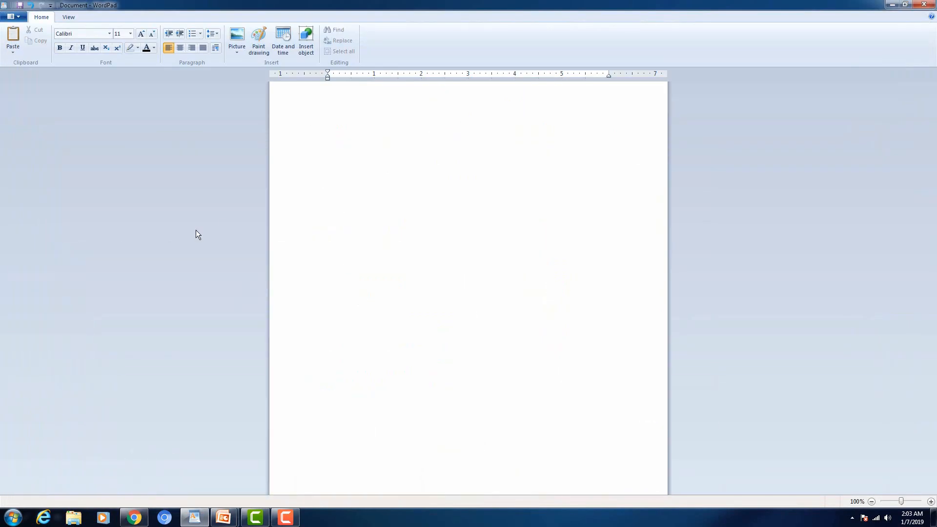
{"action": "left_click", "coordinate": [923, 5]}
{"action": "left_click", "coordinate": [503, 259]}
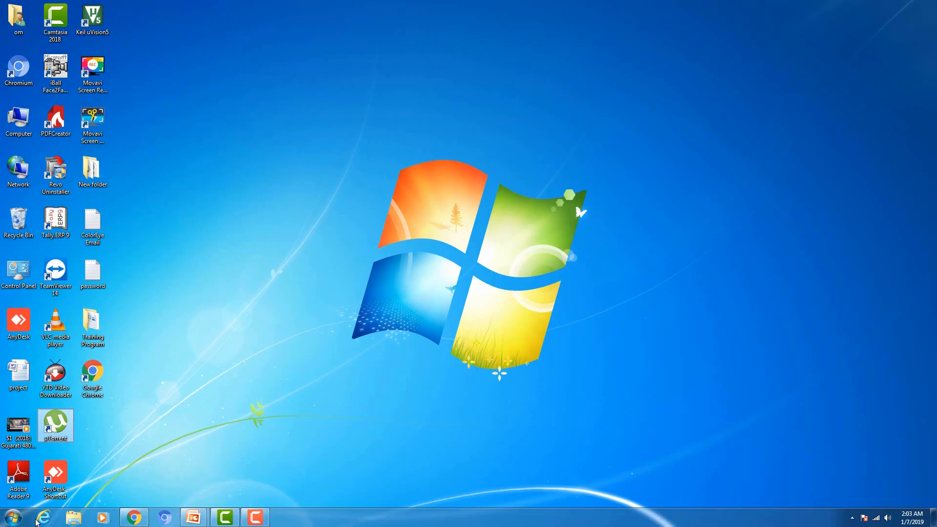
Step: Launch WordPad from Start > All Programs > Accessories
{"action": "left_click", "coordinate": [18, 521]}
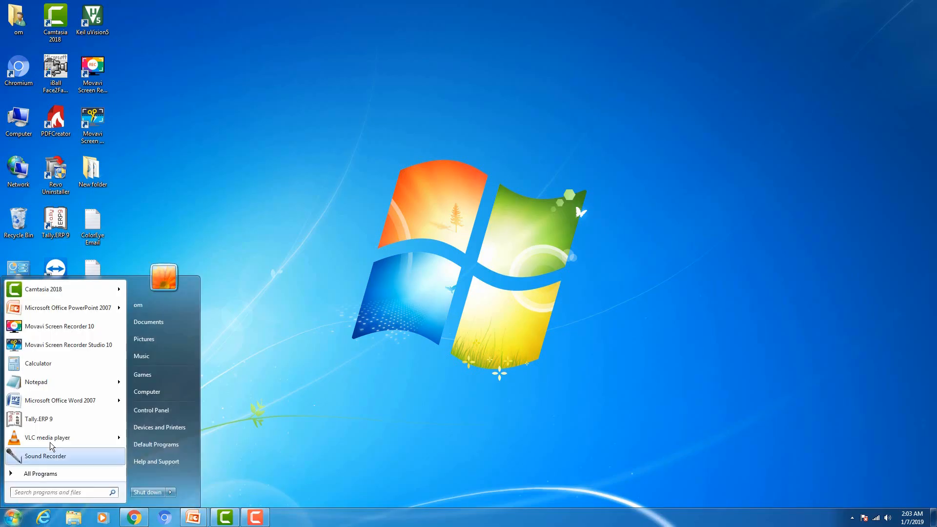
{"action": "left_click", "coordinate": [58, 474]}
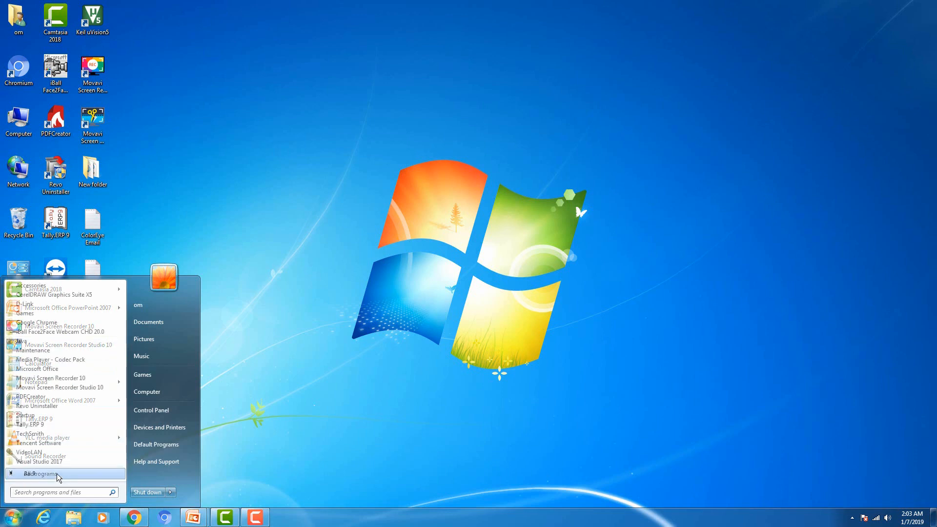
{"action": "left_click", "coordinate": [49, 289]}
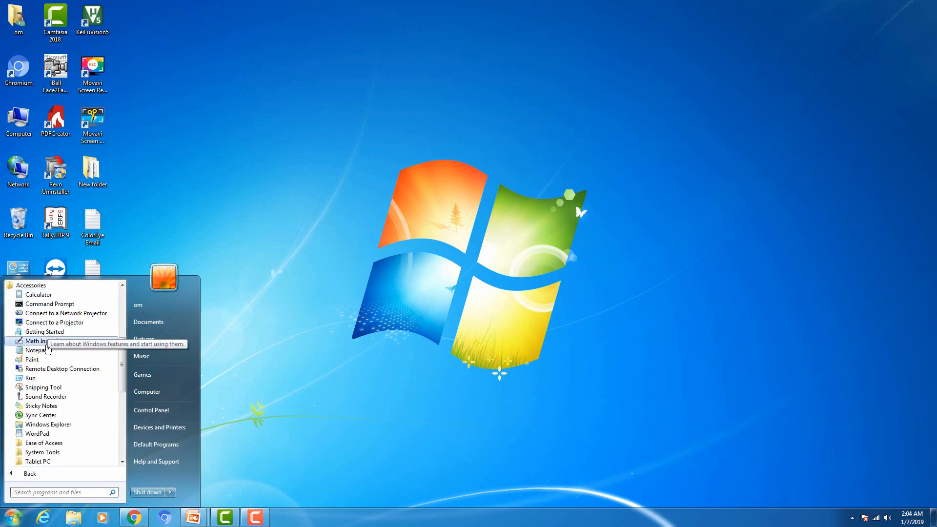
{"action": "left_click", "coordinate": [43, 434]}
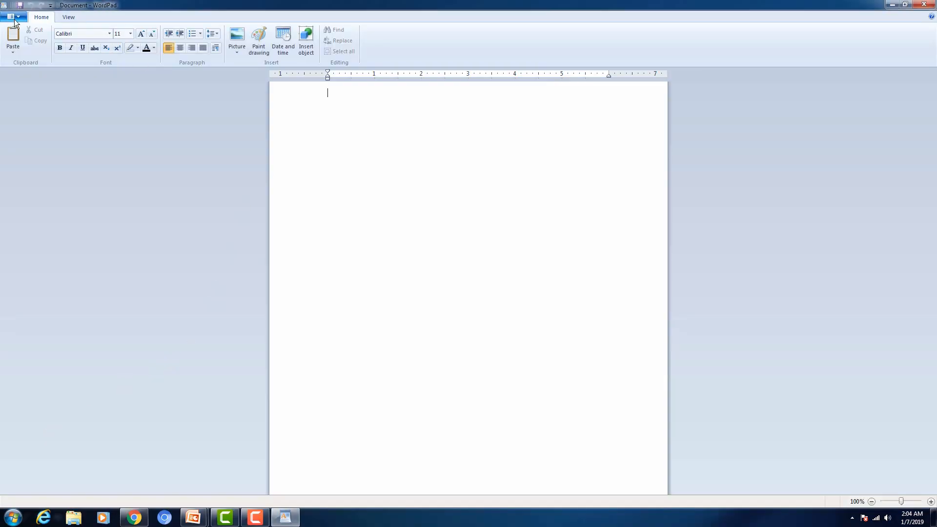
Step: Bring up the Open dialog from the file menu and close it without opening anything
{"action": "left_click", "coordinate": [14, 20]}
{"action": "left_click", "coordinate": [13, 20]}
{"action": "left_click", "coordinate": [14, 19]}
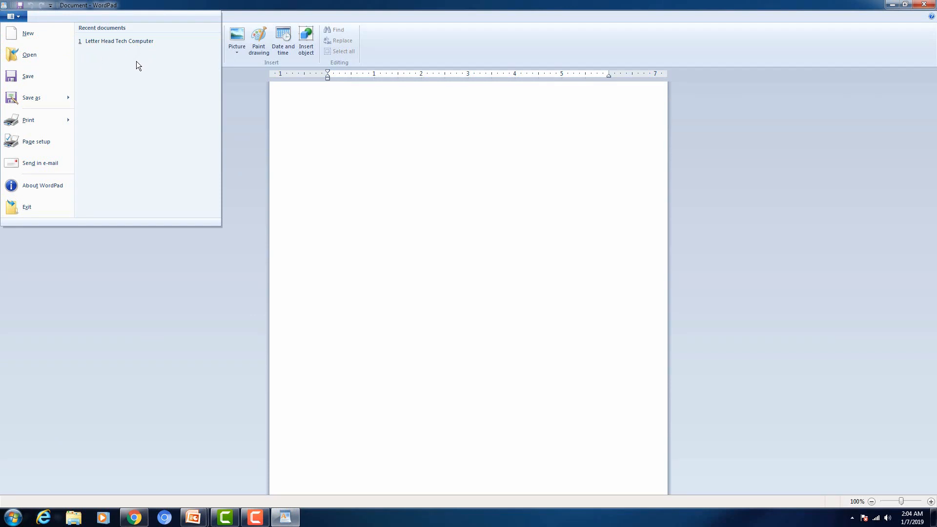
{"action": "left_click", "coordinate": [51, 56]}
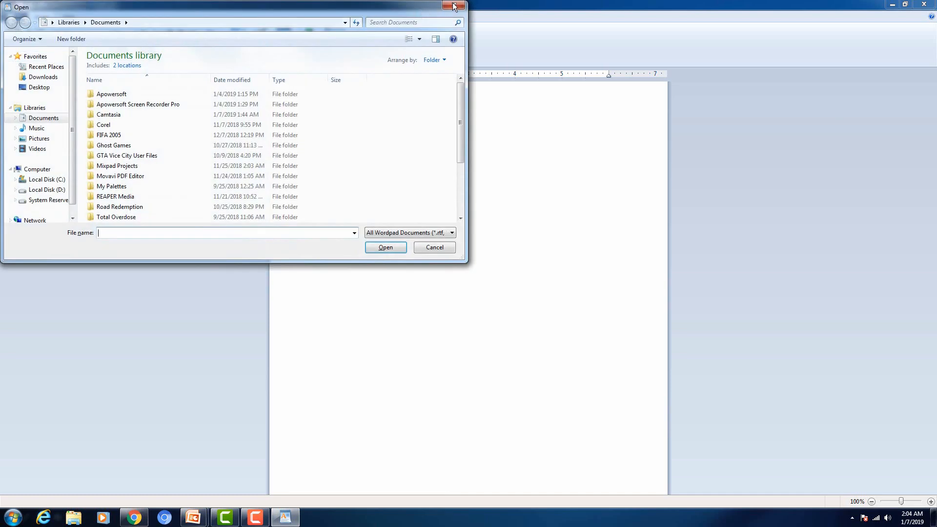
{"action": "left_click", "coordinate": [451, 6]}
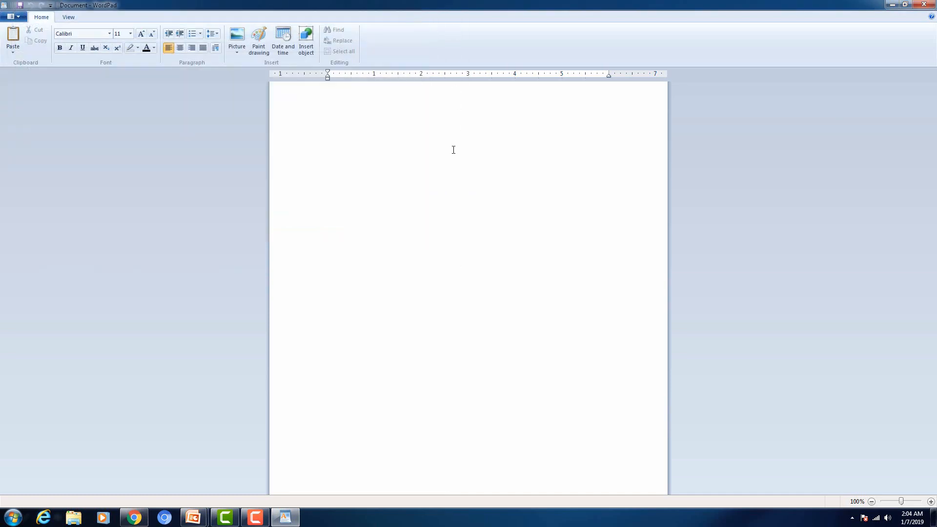
Step: Open Text Forum Article from the Articles folder on Local Disk (D:) with Ctrl+O
{"action": "key", "text": "ctrl+o"}
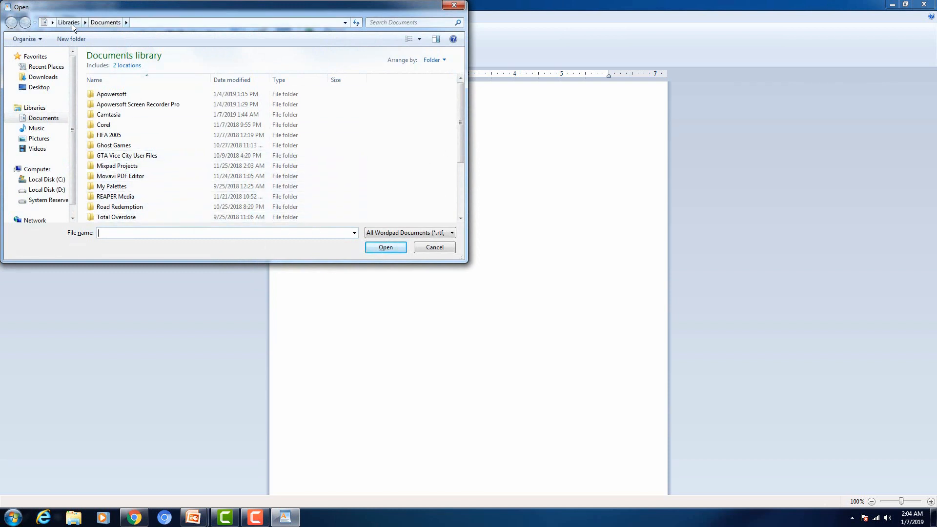
{"action": "left_click", "coordinate": [49, 190]}
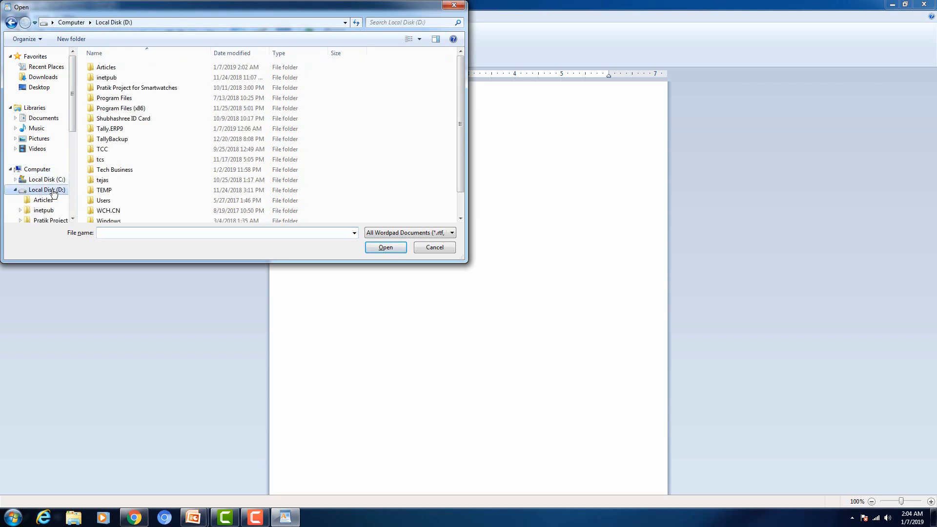
{"action": "double_click", "coordinate": [105, 69]}
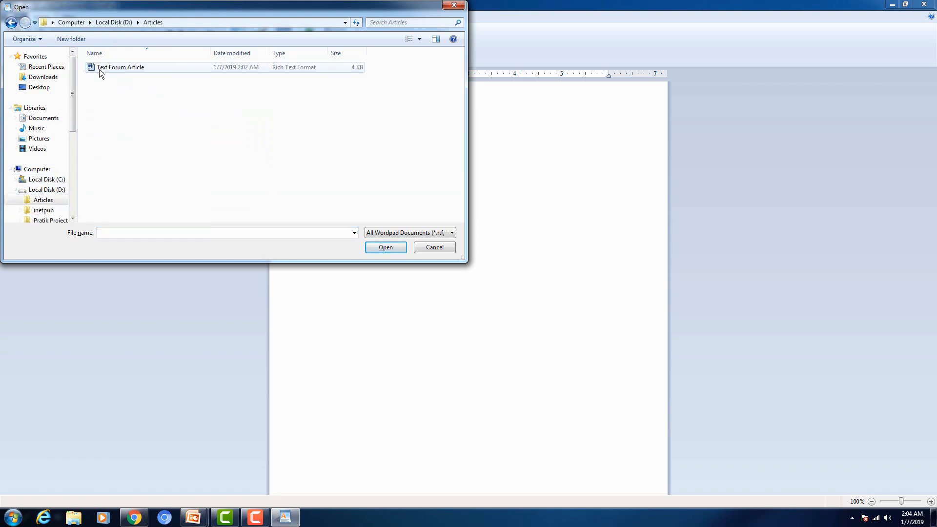
{"action": "left_click", "coordinate": [136, 69]}
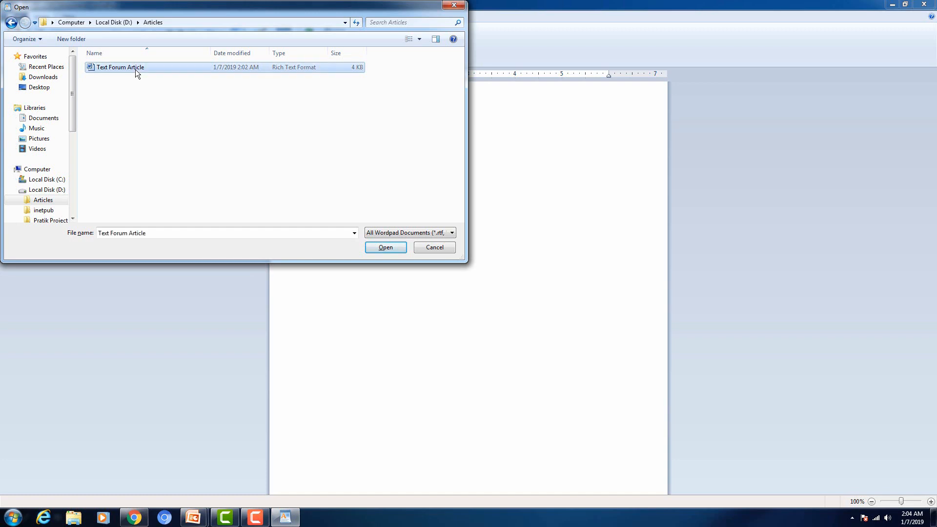
{"action": "left_click", "coordinate": [385, 248]}
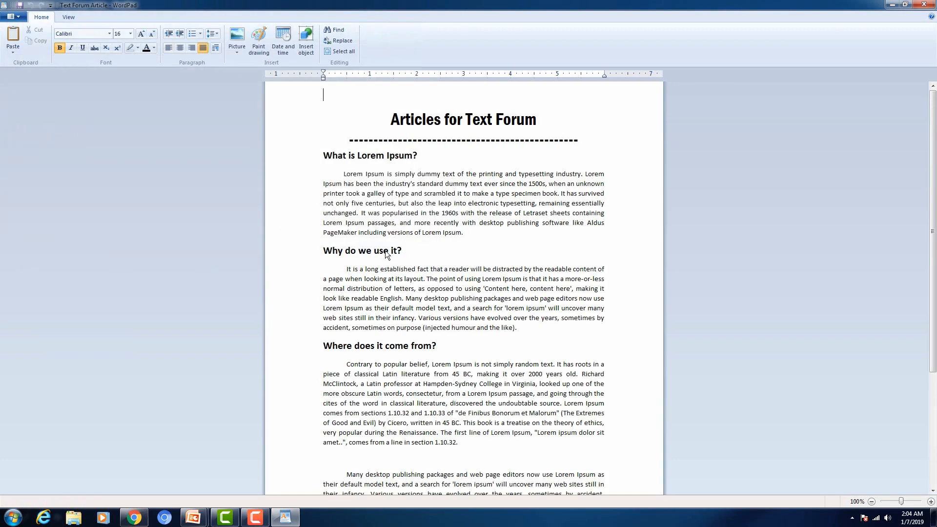
Step: Select and delete both 'Many desktop publishing packages…' copies so the article ends at section 1.10.32
{"action": "scroll", "coordinate": [400, 192], "scroll_direction": "down", "scroll_amount": 5}
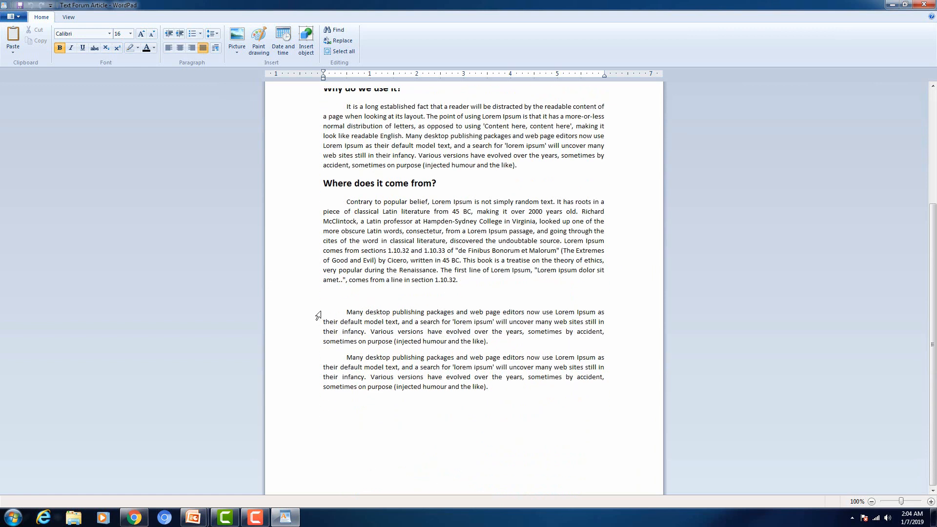
{"action": "left_click_drag", "start_coordinate": [318, 315], "coordinate": [320, 391]}
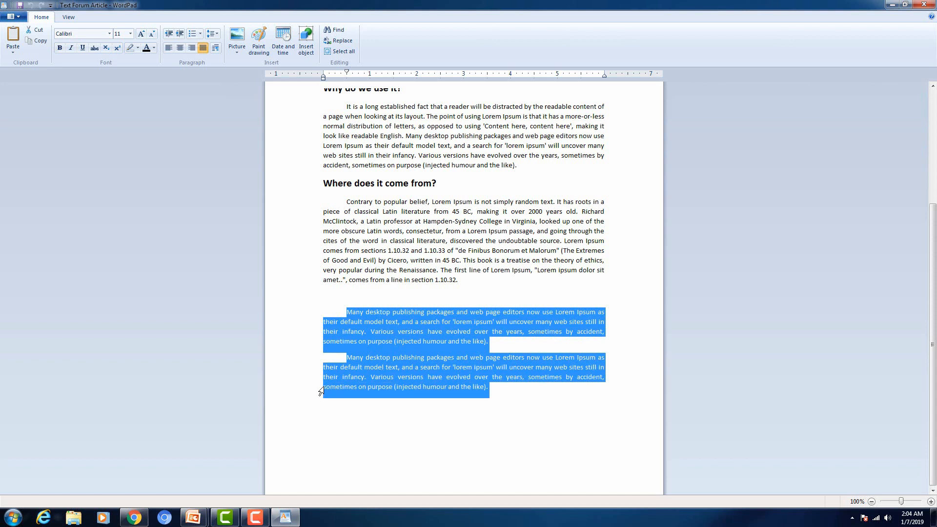
{"action": "left_click", "coordinate": [324, 389]}
{"action": "left_click_drag", "start_coordinate": [302, 313], "coordinate": [308, 387]}
{"action": "key", "text": "Delete"}
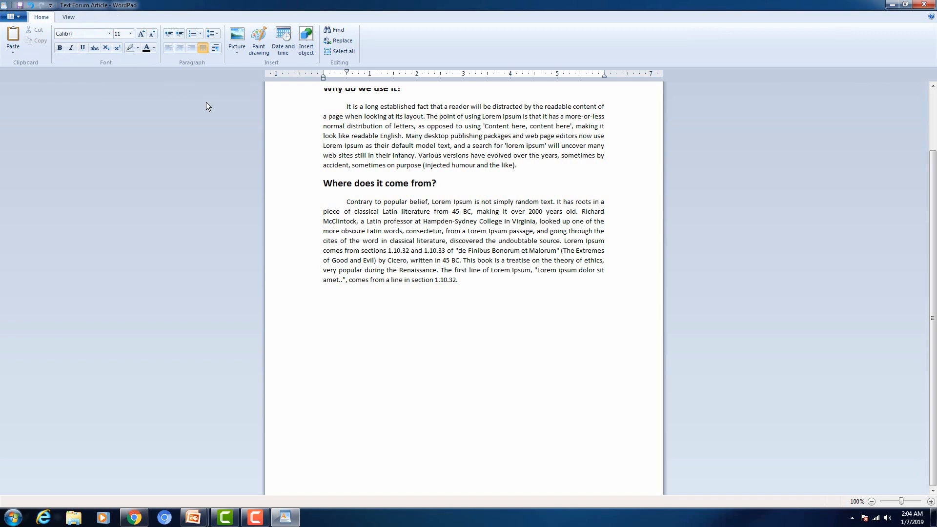
{"action": "scroll", "coordinate": [497, 270], "scroll_direction": "up", "scroll_amount": 5}
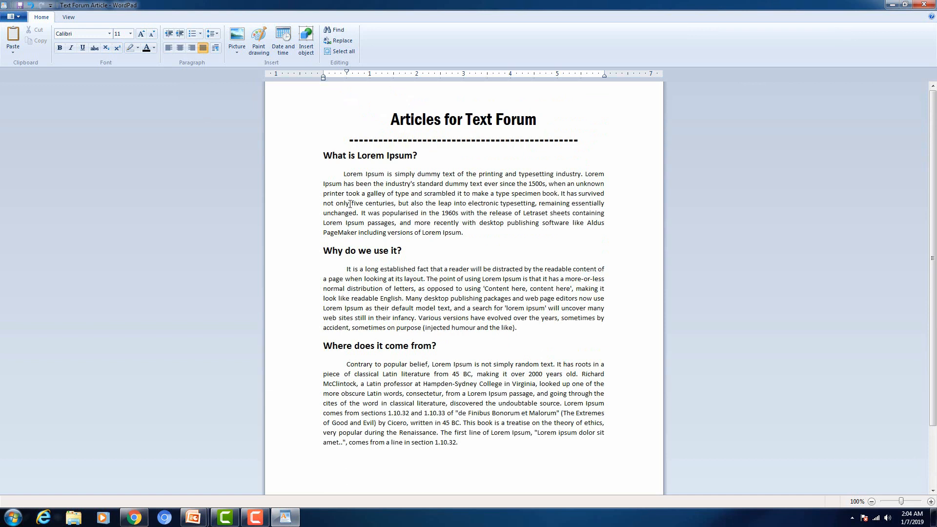
Step: Drag the ruler's first-line indent marker to the left margin for each of the three body paragraphs
{"action": "left_click", "coordinate": [347, 269]}
{"action": "key", "text": "shift+End"}
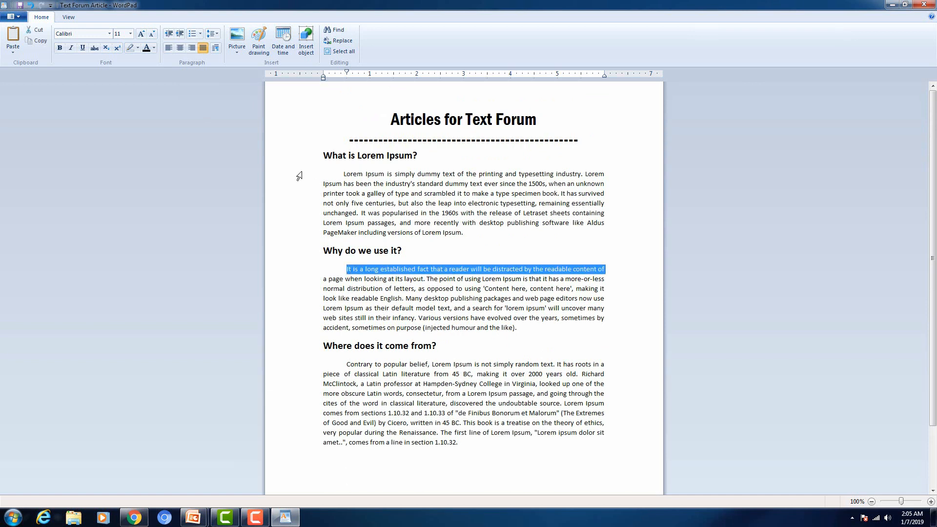
{"action": "left_click_drag", "start_coordinate": [300, 175], "coordinate": [307, 241]}
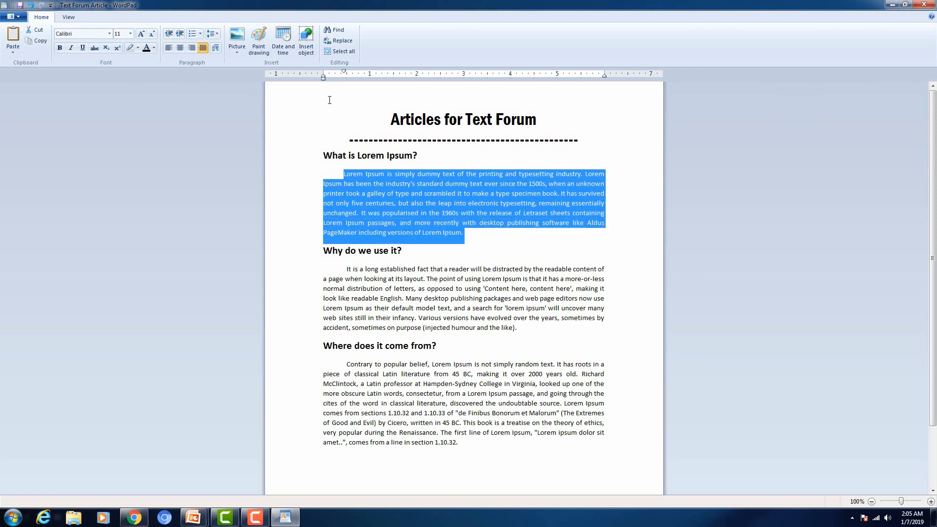
{"action": "left_click_drag", "start_coordinate": [342, 75], "coordinate": [323, 73]}
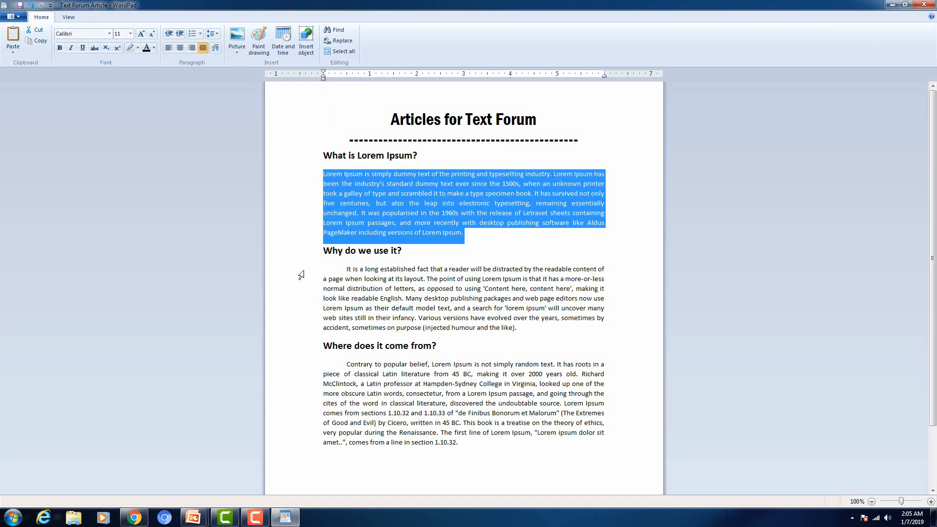
{"action": "left_click_drag", "start_coordinate": [299, 272], "coordinate": [301, 330]}
{"action": "left_click_drag", "start_coordinate": [346, 73], "coordinate": [323, 72]}
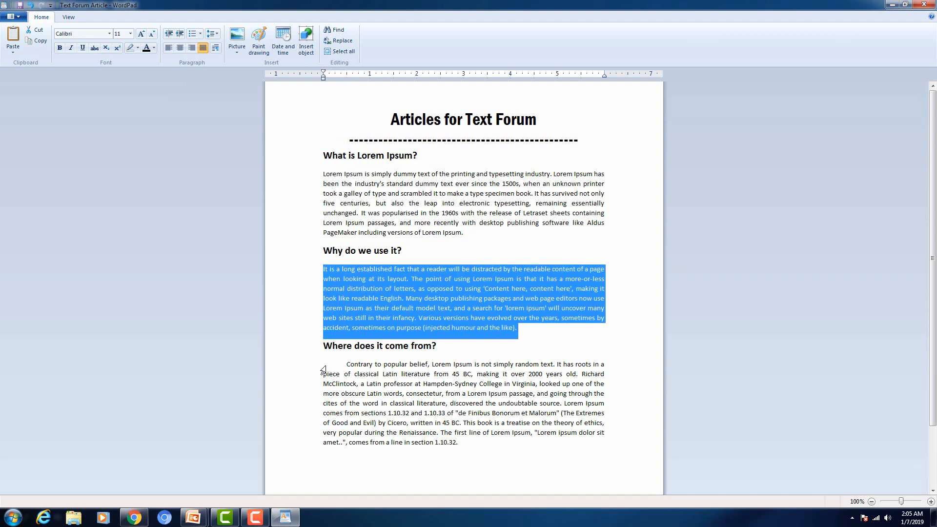
{"action": "left_click", "coordinate": [300, 368]}
{"action": "left_click_drag", "start_coordinate": [300, 371], "coordinate": [314, 448]}
{"action": "left_click", "coordinate": [313, 447]}
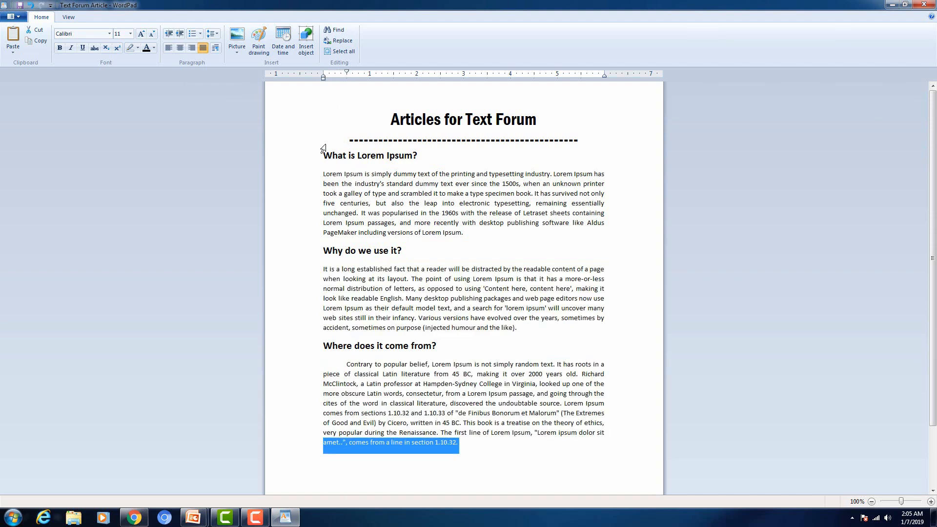
{"action": "left_click_drag", "start_coordinate": [346, 72], "coordinate": [323, 72]}
{"action": "left_click", "coordinate": [461, 287]}
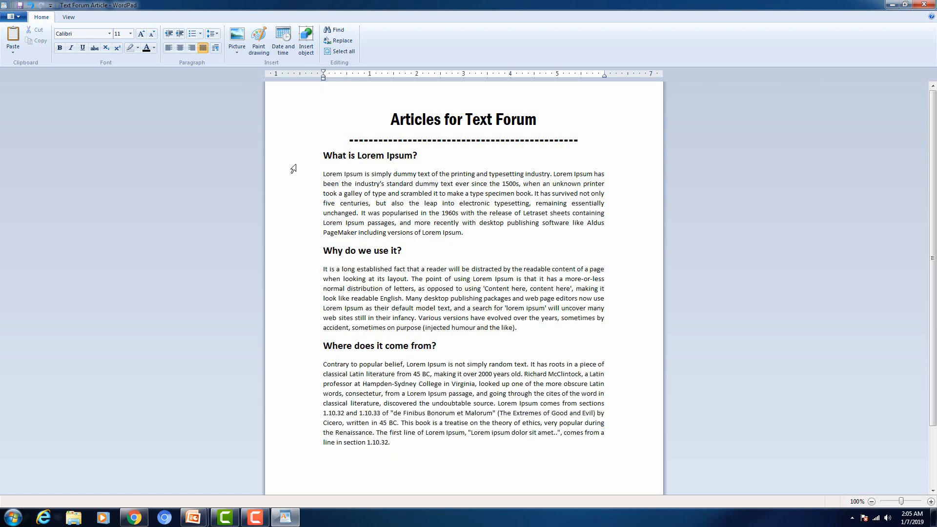
{"action": "left_click_drag", "start_coordinate": [294, 169], "coordinate": [309, 237]}
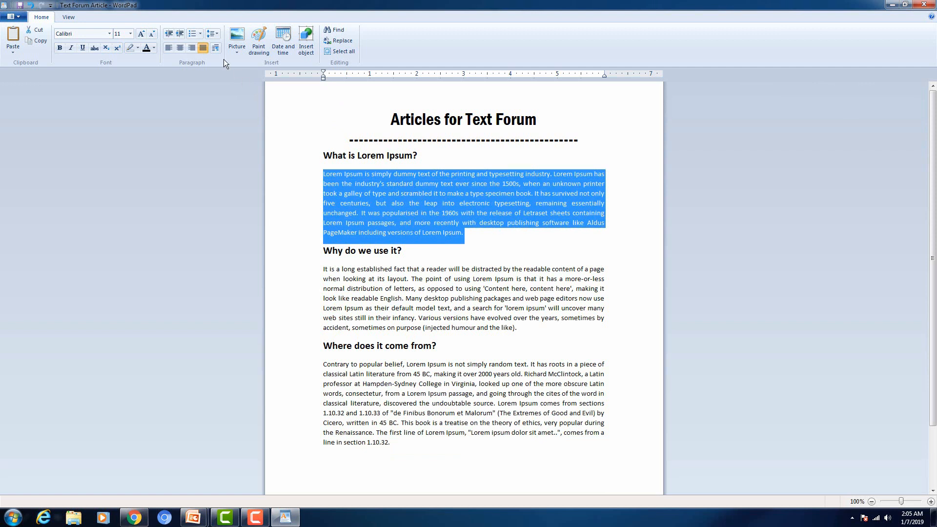
Step: Apply 1.5 line spacing to the first body paragraph
{"action": "left_click", "coordinate": [218, 34]}
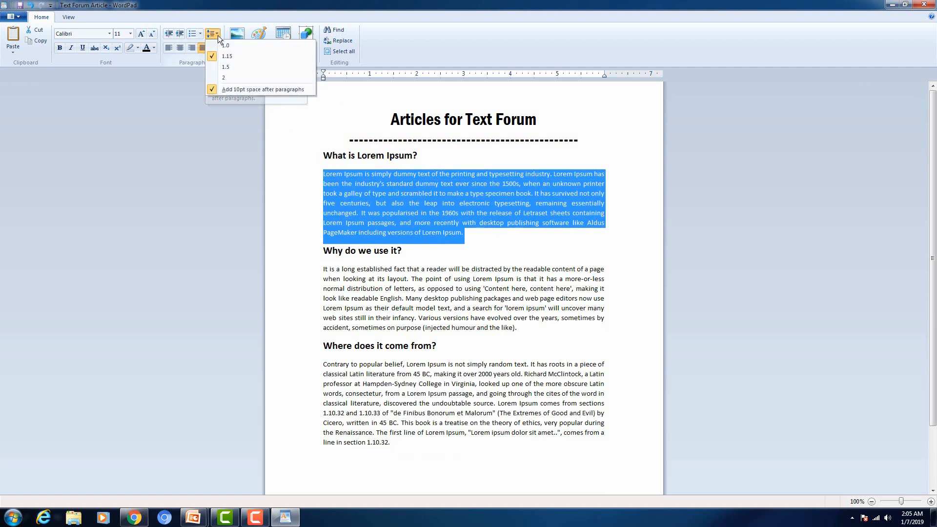
{"action": "left_click", "coordinate": [219, 65]}
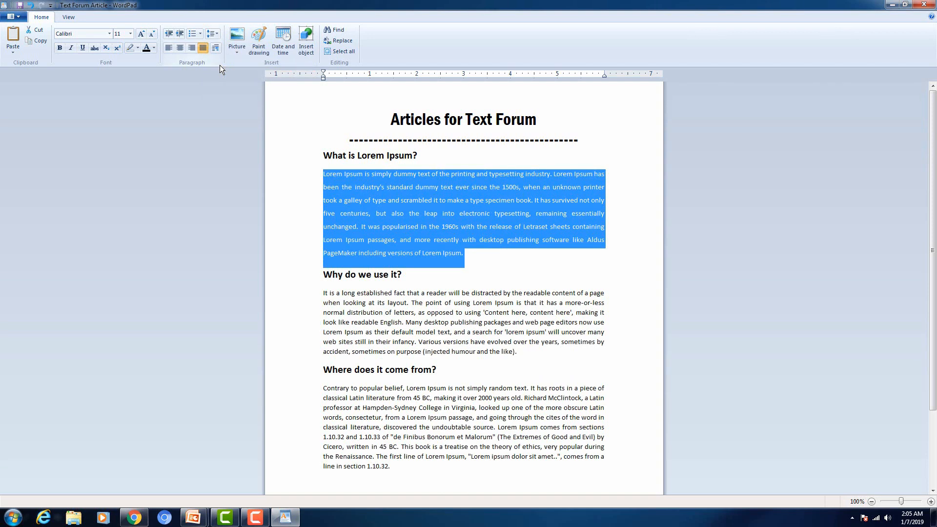
{"action": "left_click", "coordinate": [215, 35]}
{"action": "left_click", "coordinate": [218, 66]}
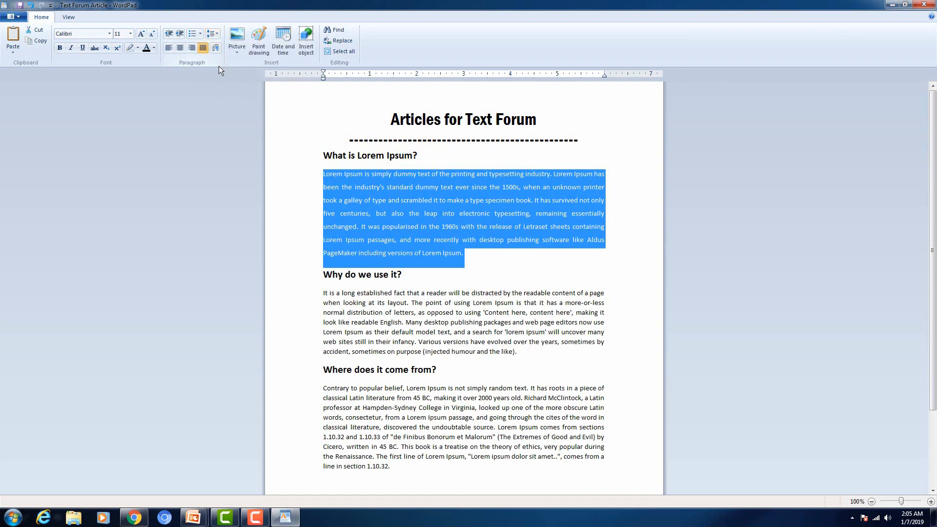
{"action": "left_click", "coordinate": [218, 35]}
{"action": "left_click", "coordinate": [219, 35]}
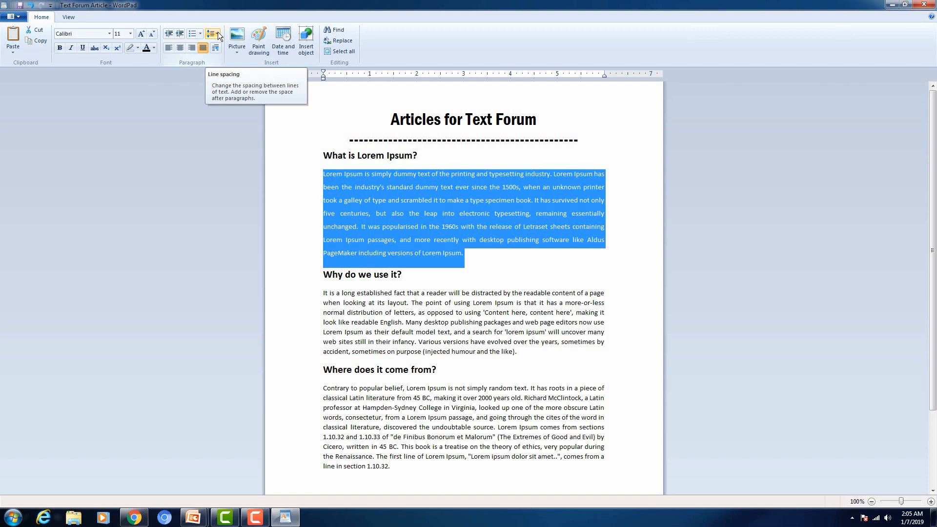
Step: Reselect the first paragraph and change its line spacing to 1.0
{"action": "left_click", "coordinate": [373, 199]}
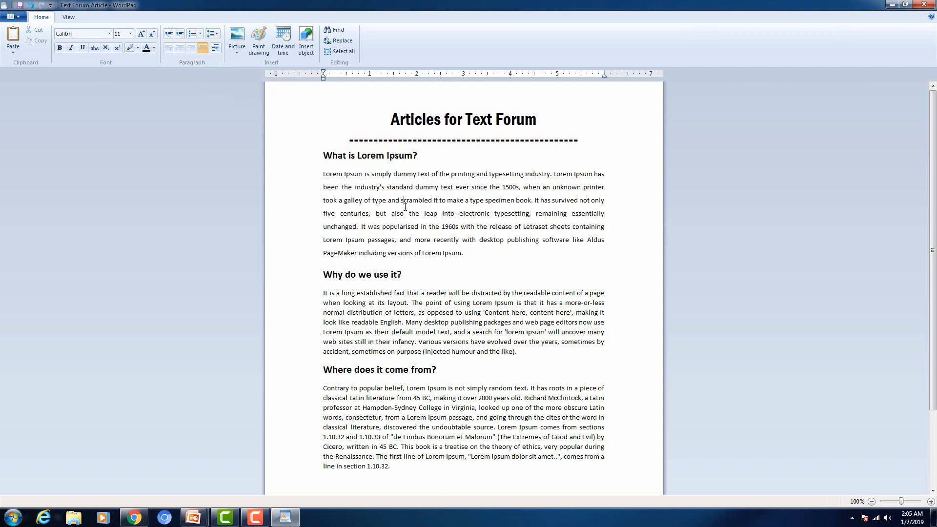
{"action": "left_click_drag", "start_coordinate": [296, 180], "coordinate": [307, 257]}
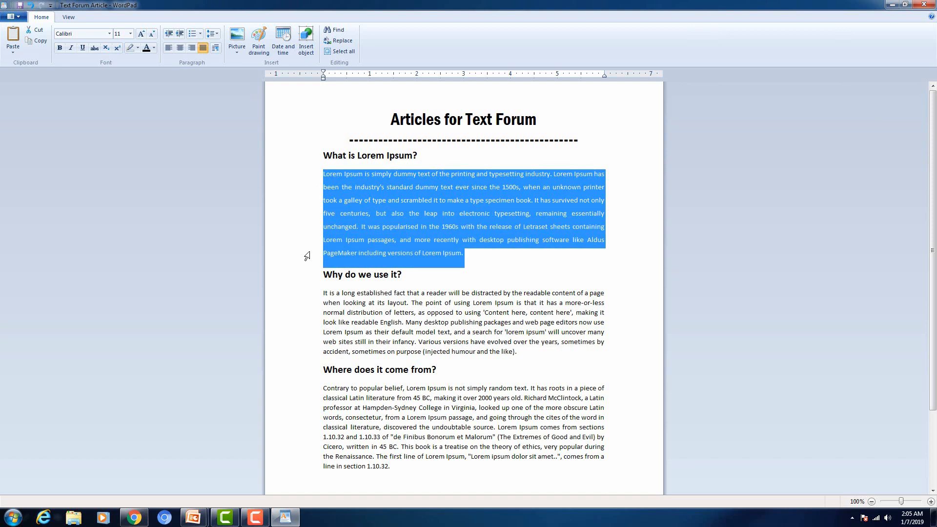
{"action": "left_click", "coordinate": [218, 35]}
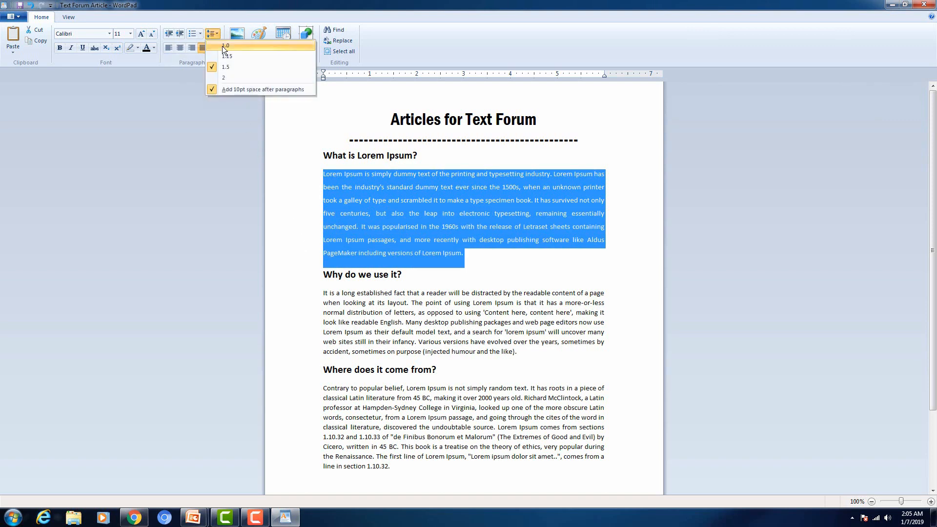
{"action": "left_click", "coordinate": [222, 46]}
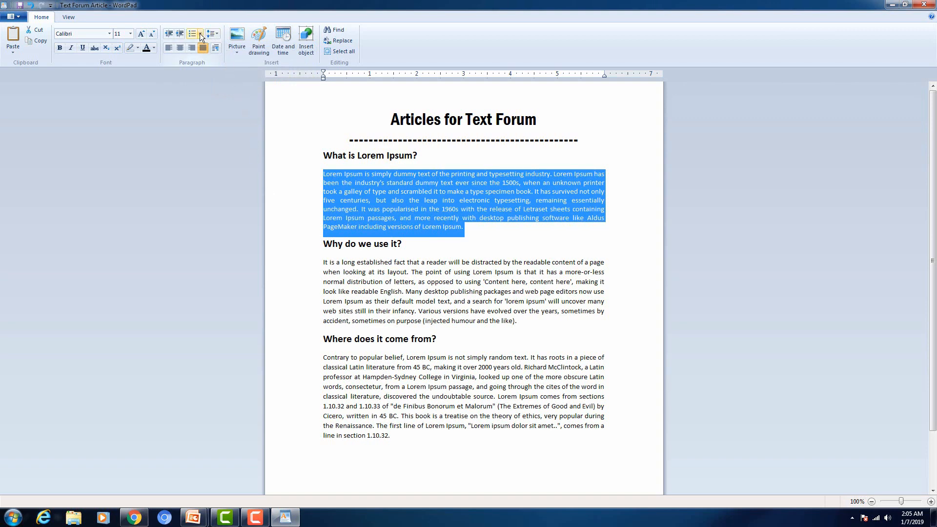
{"action": "left_click", "coordinate": [358, 209]}
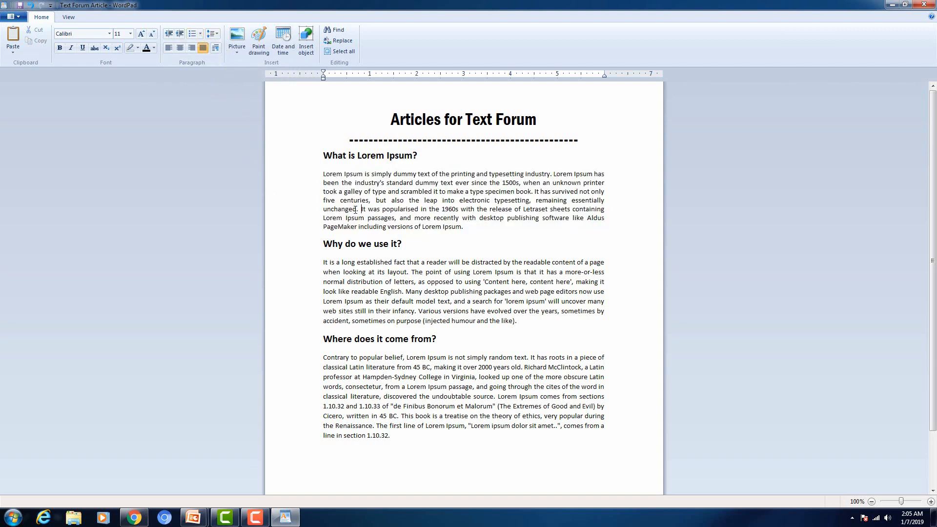
{"action": "double_click", "coordinate": [301, 181]}
{"action": "left_click_drag", "start_coordinate": [300, 182], "coordinate": [321, 384]}
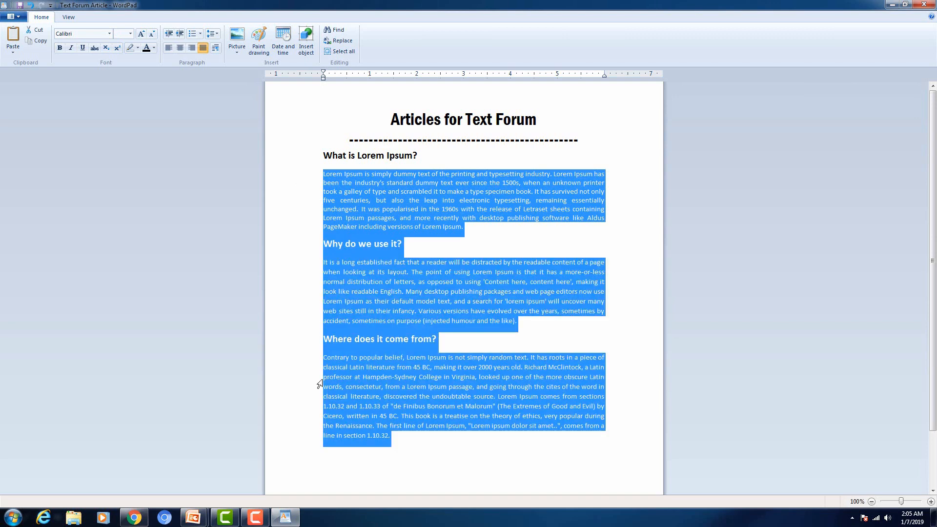
{"action": "left_click_drag", "start_coordinate": [302, 158], "coordinate": [340, 448]}
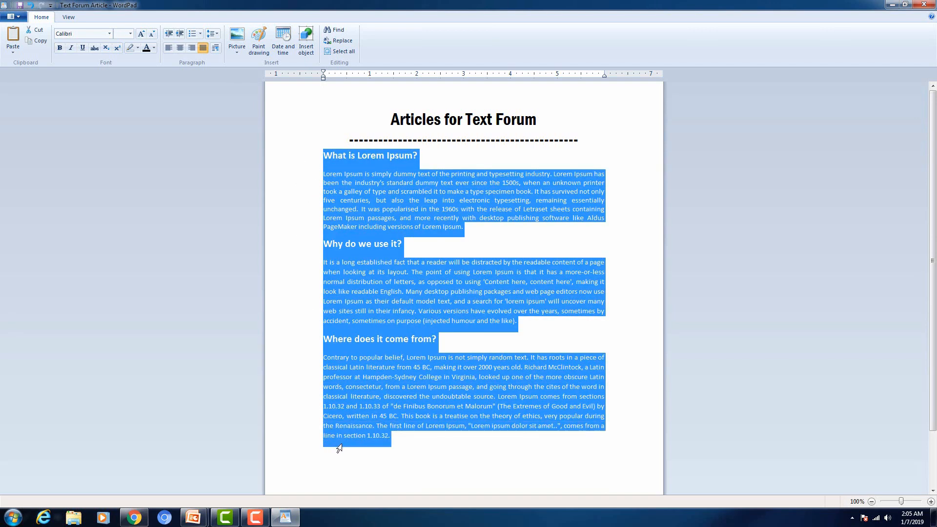
{"action": "left_click", "coordinate": [201, 34]}
{"action": "left_click", "coordinate": [201, 34]}
{"action": "left_click", "coordinate": [200, 34]}
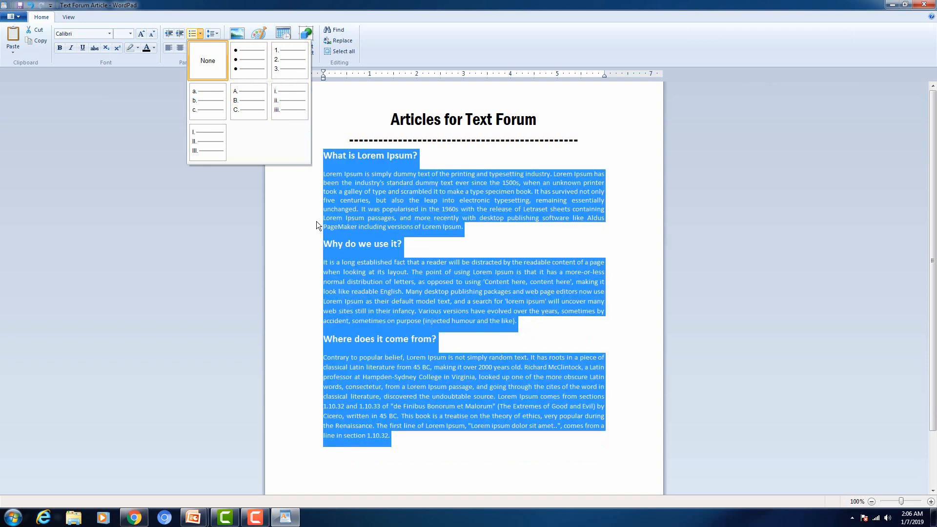
{"action": "left_click", "coordinate": [433, 236]}
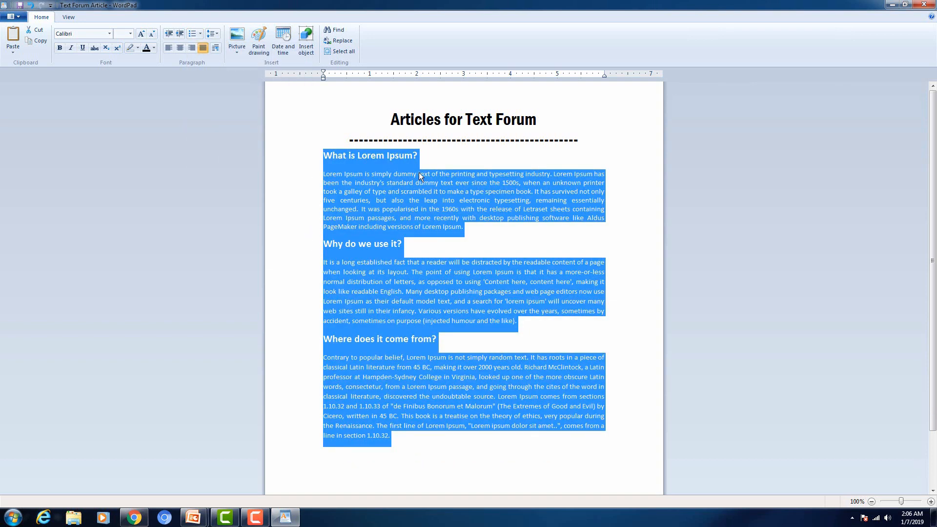
{"action": "scroll", "coordinate": [418, 212], "scroll_direction": "down", "scroll_amount": 2}
Step: Type vegetables, Fruits, Vehicles and Transport on separate lines below the last paragraph
{"action": "left_click", "coordinate": [439, 385]}
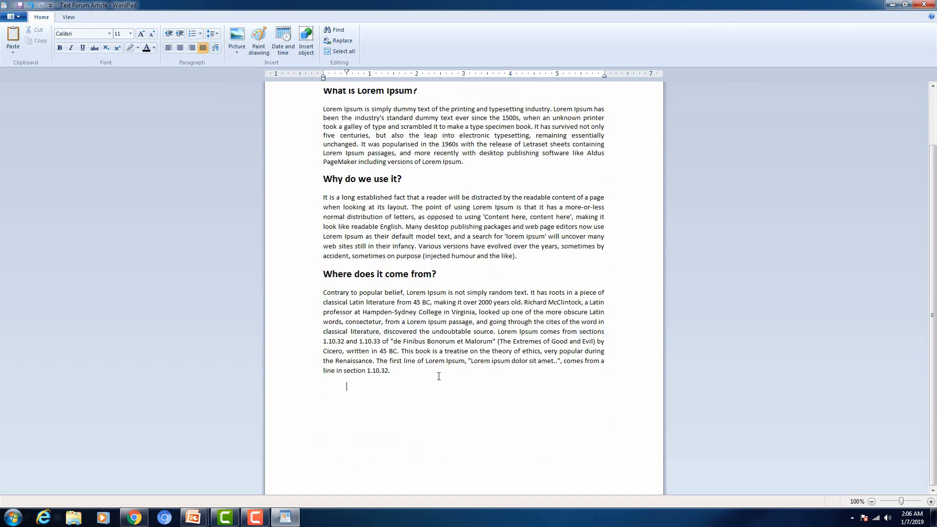
{"action": "key", "text": "Return"}
{"action": "type", "text": "vegetables"}
{"action": "key", "text": "Return"}
{"action": "type", "text": "Fruits"}
{"action": "key", "text": "Return"}
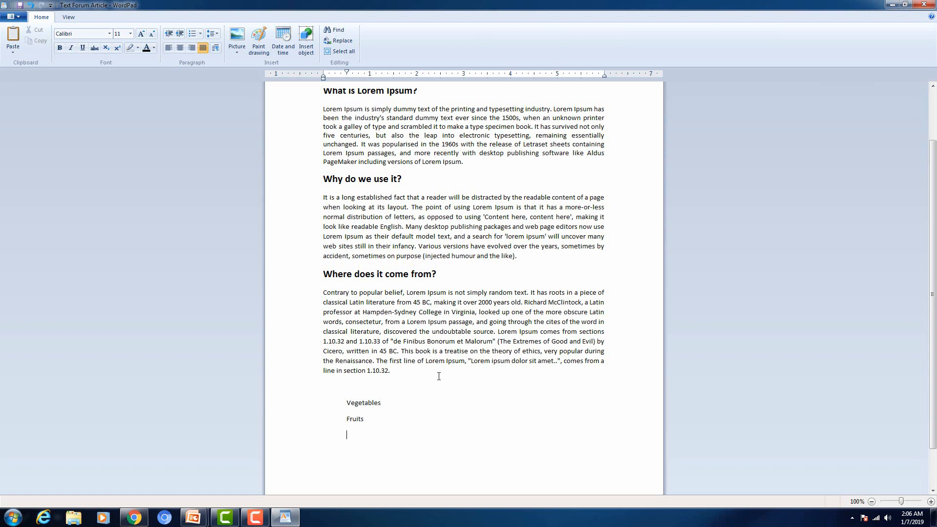
{"action": "type", "text": "Vehicles"}
{"action": "key", "text": "Return"}
{"action": "type", "text": "Transport"}
Step: Select the four new list lines from the left margin
{"action": "left_click", "coordinate": [306, 404]}
{"action": "left_click_drag", "start_coordinate": [315, 438], "coordinate": [329, 474]}
{"action": "left_click", "coordinate": [329, 468]}
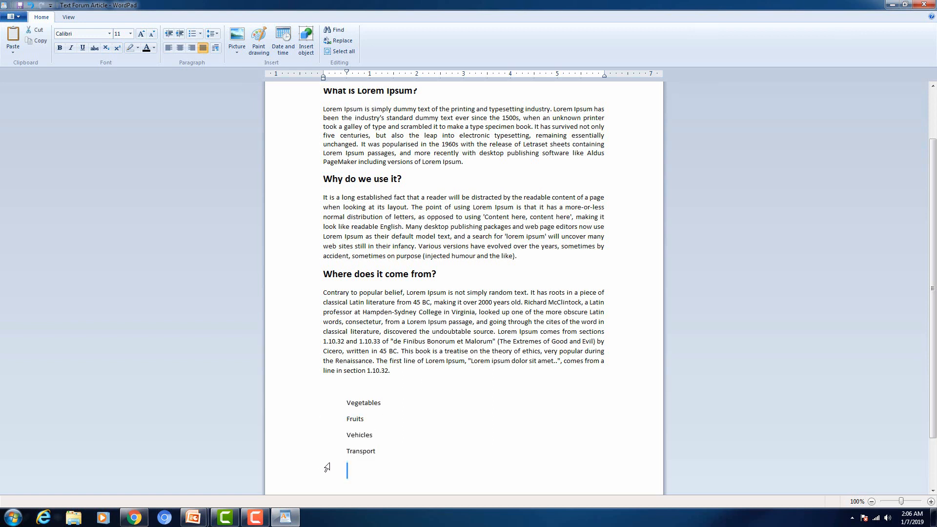
{"action": "left_click", "coordinate": [308, 406]}
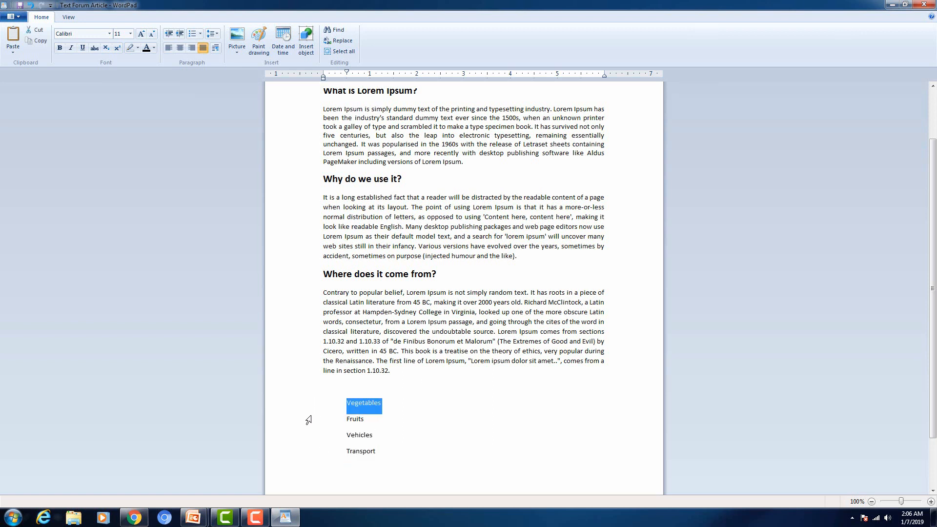
Step: Give the four list lines 1.0 spacing without the extra 10pt space after each
{"action": "left_click_drag", "start_coordinate": [308, 419], "coordinate": [318, 454]}
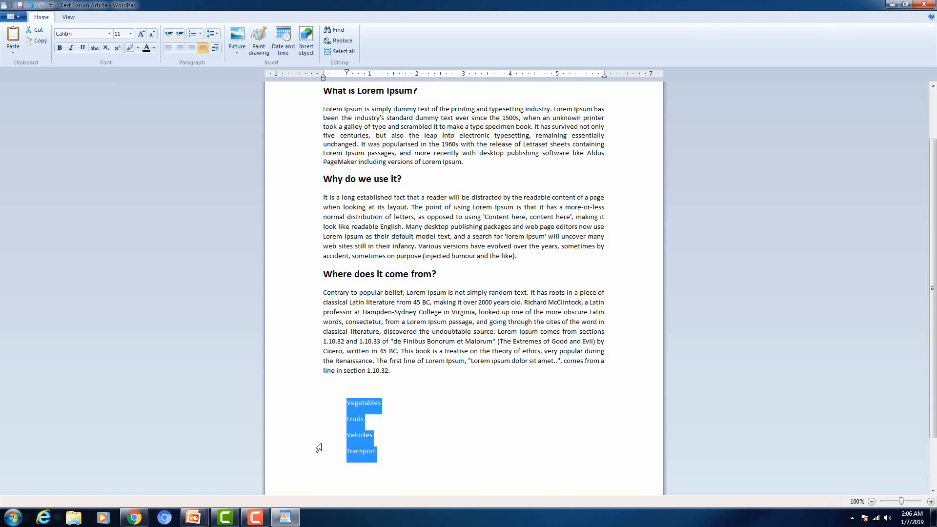
{"action": "left_click", "coordinate": [218, 37]}
{"action": "left_click", "coordinate": [224, 46]}
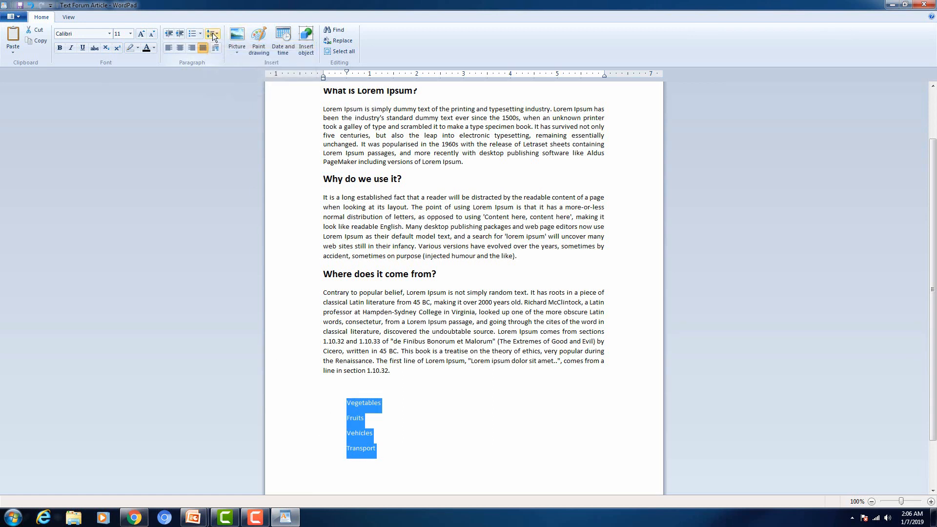
{"action": "left_click", "coordinate": [216, 35]}
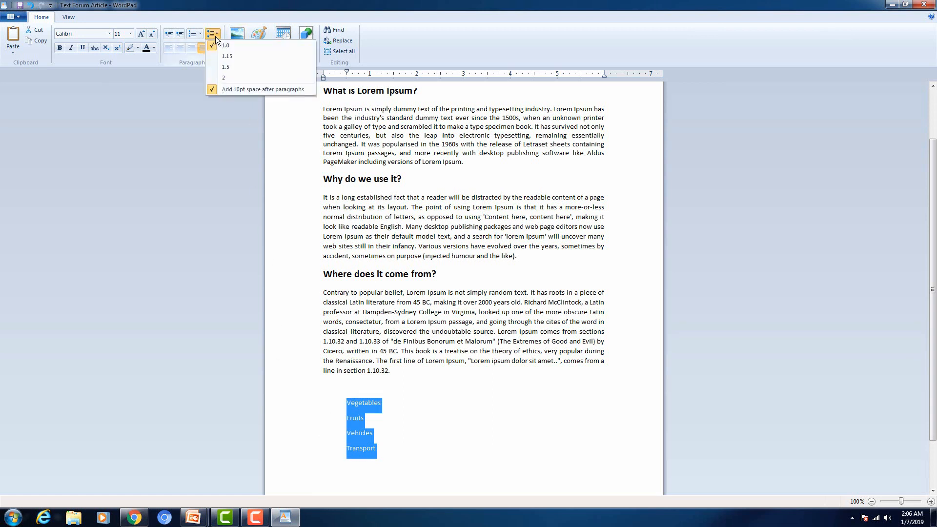
{"action": "left_click", "coordinate": [230, 89]}
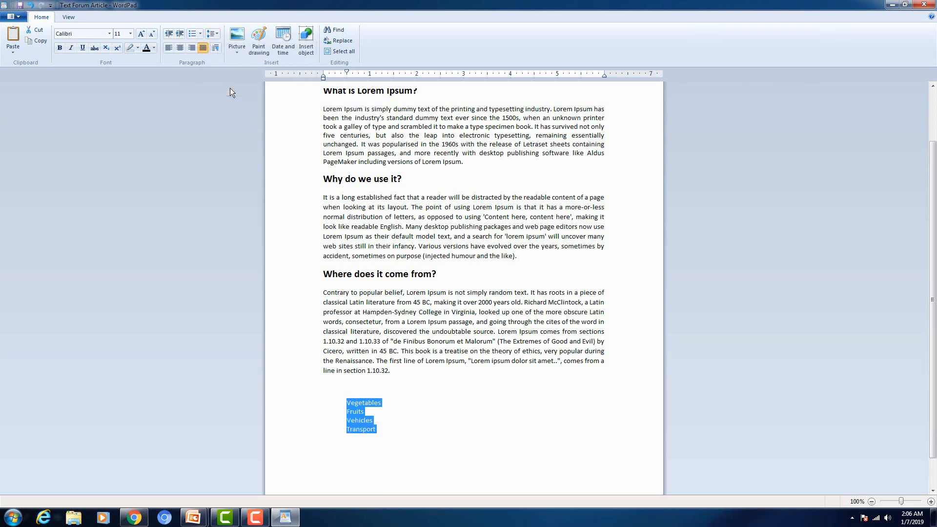
Step: Try bullets and numbers, letter the list A to D, then delete the whole list
{"action": "left_click", "coordinate": [199, 33]}
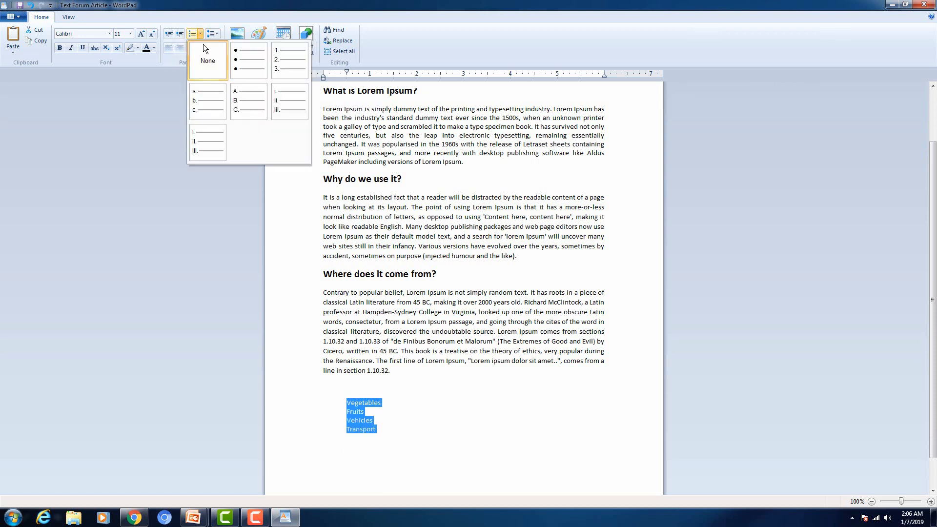
{"action": "left_click", "coordinate": [238, 58]}
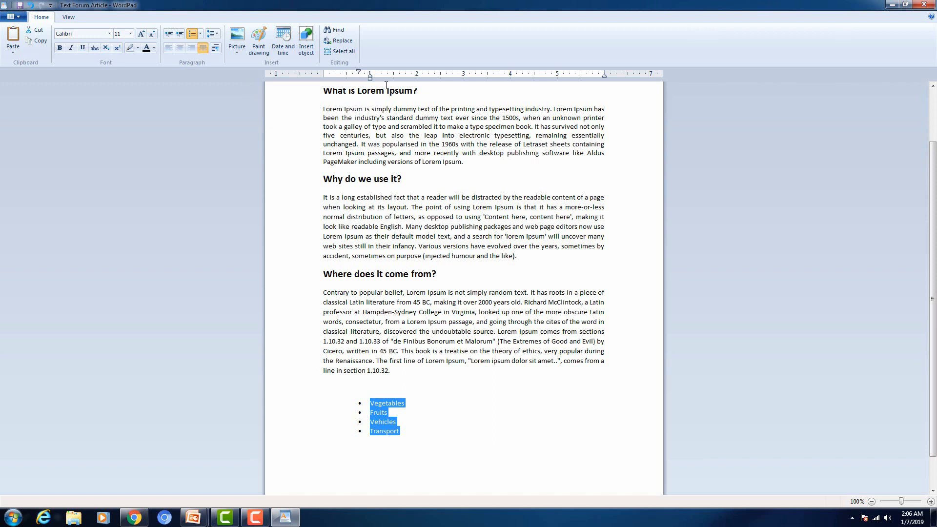
{"action": "left_click", "coordinate": [200, 35]}
{"action": "left_click", "coordinate": [276, 54]}
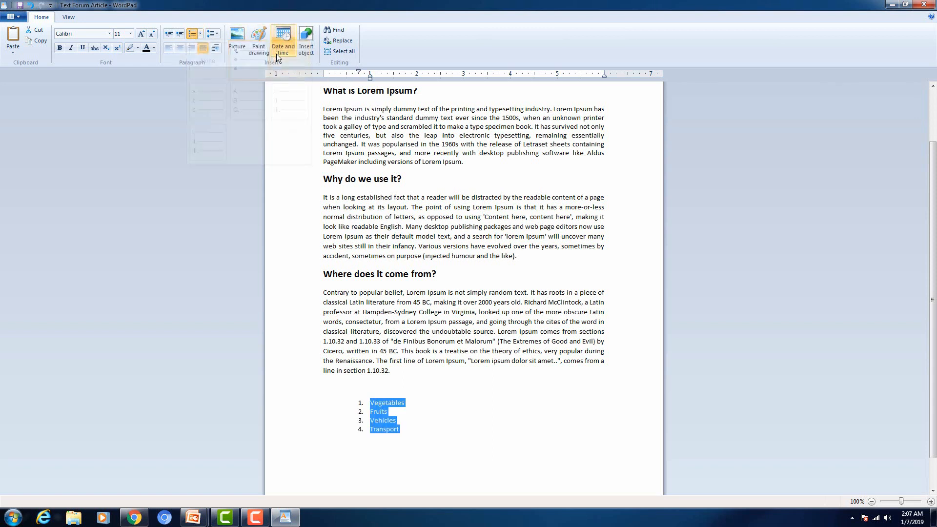
{"action": "left_click", "coordinate": [200, 33]}
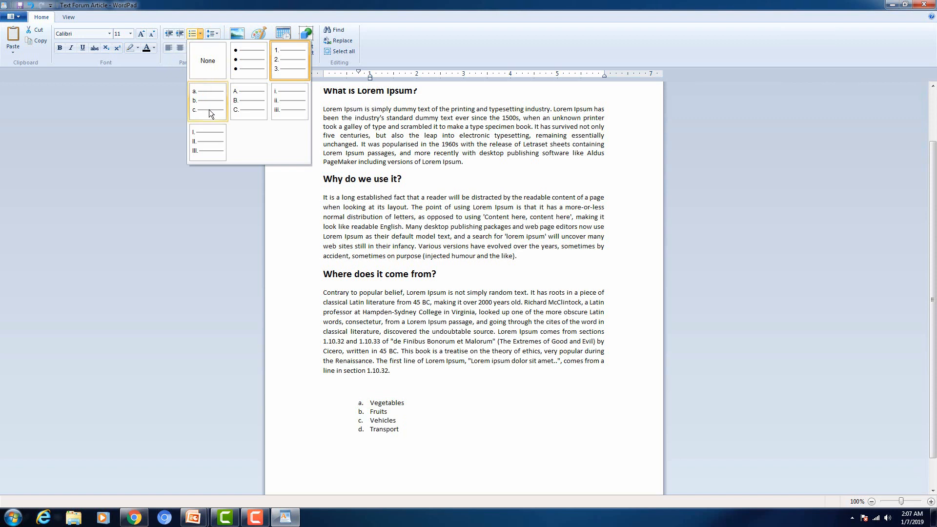
{"action": "left_click", "coordinate": [218, 33]}
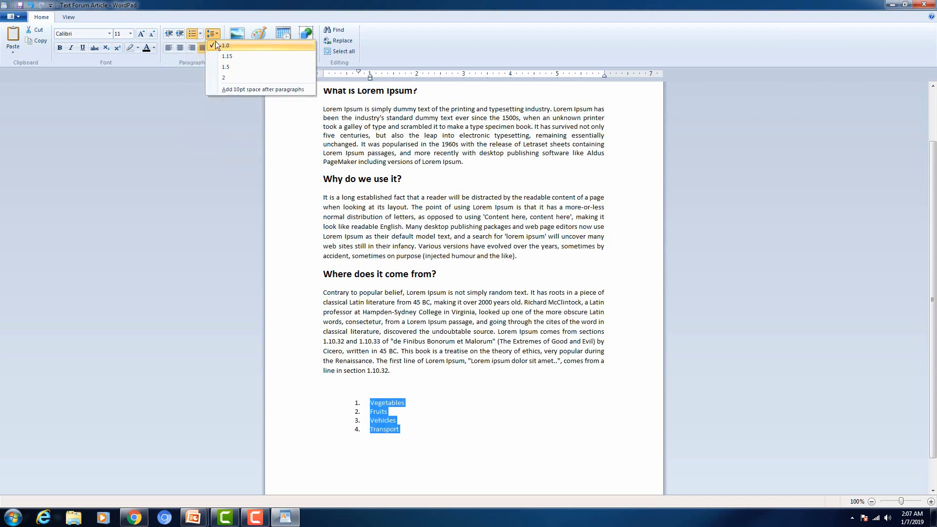
{"action": "left_click", "coordinate": [200, 33]}
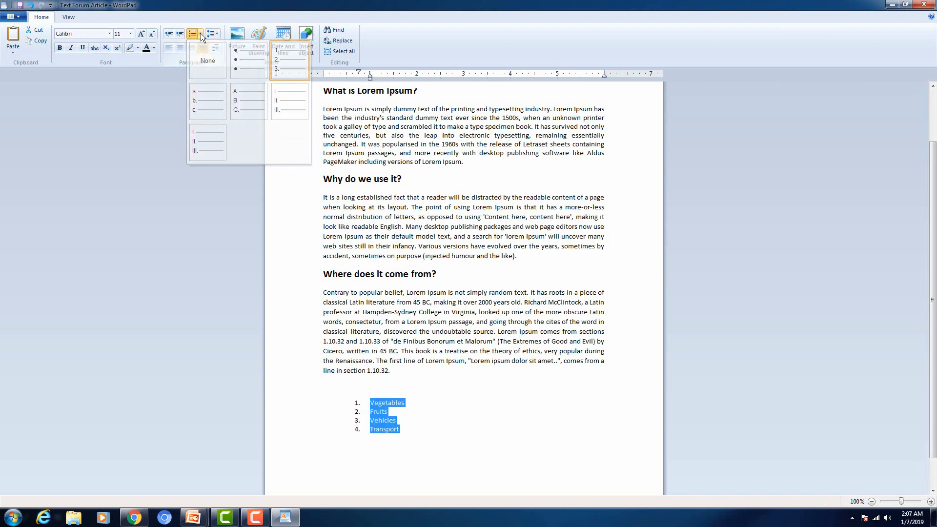
{"action": "left_click", "coordinate": [251, 101]}
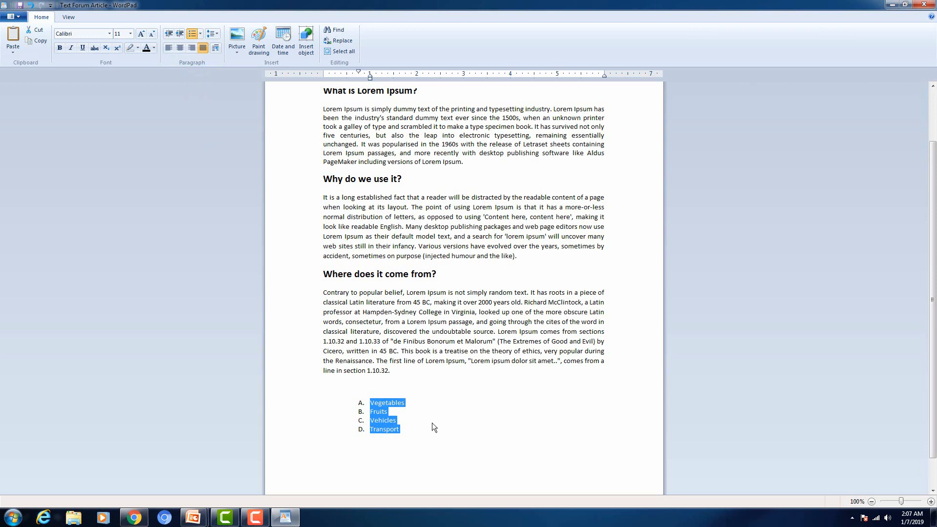
{"action": "key", "text": "Delete"}
{"action": "scroll", "coordinate": [366, 375], "scroll_direction": "up", "scroll_amount": 2}
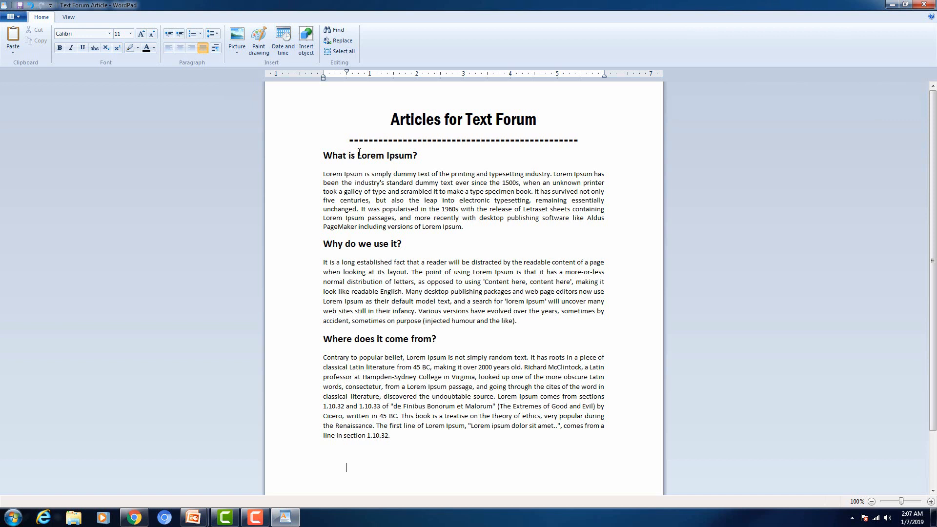
{"action": "left_click", "coordinate": [302, 162]}
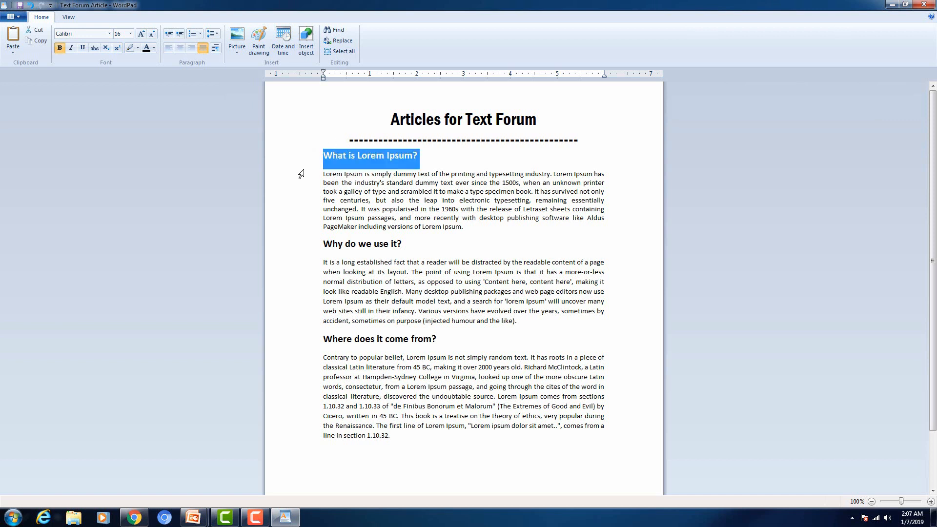
{"action": "left_click_drag", "start_coordinate": [302, 171], "coordinate": [302, 183]}
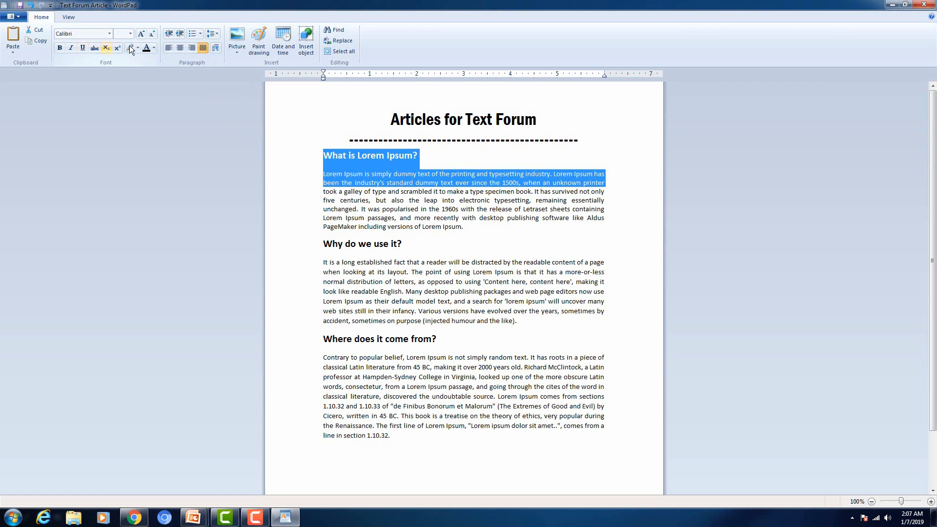
{"action": "left_click", "coordinate": [462, 185]}
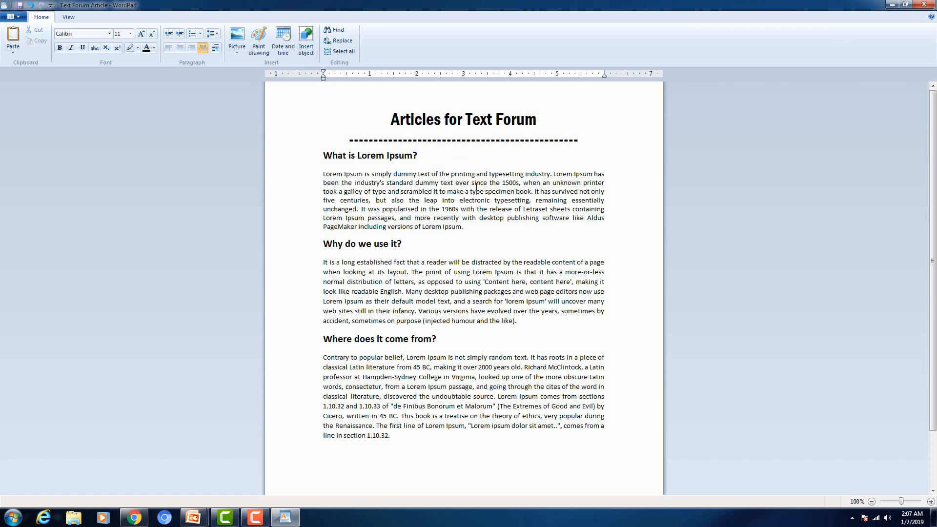
Step: Insert the Koala picture from file at the start of the first paragraph
{"action": "left_click", "coordinate": [319, 176]}
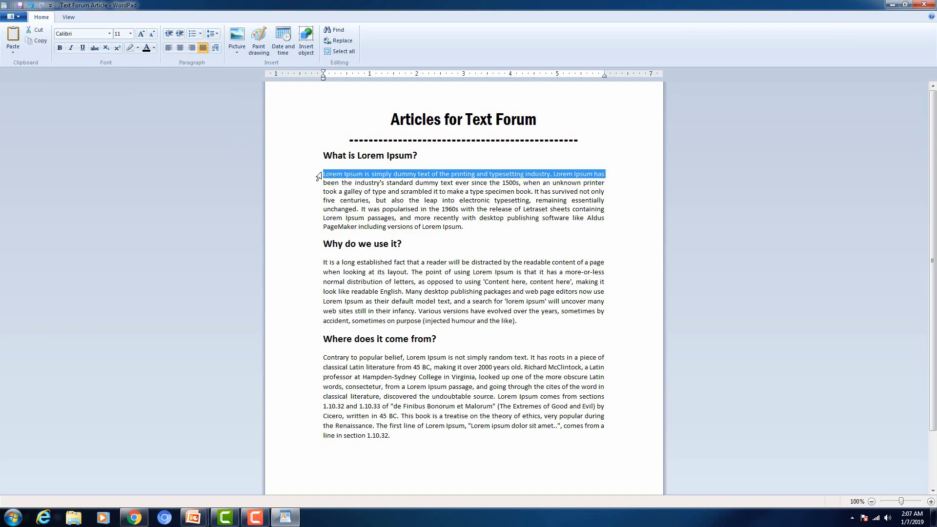
{"action": "double_click", "coordinate": [326, 177]}
{"action": "left_click", "coordinate": [325, 176]}
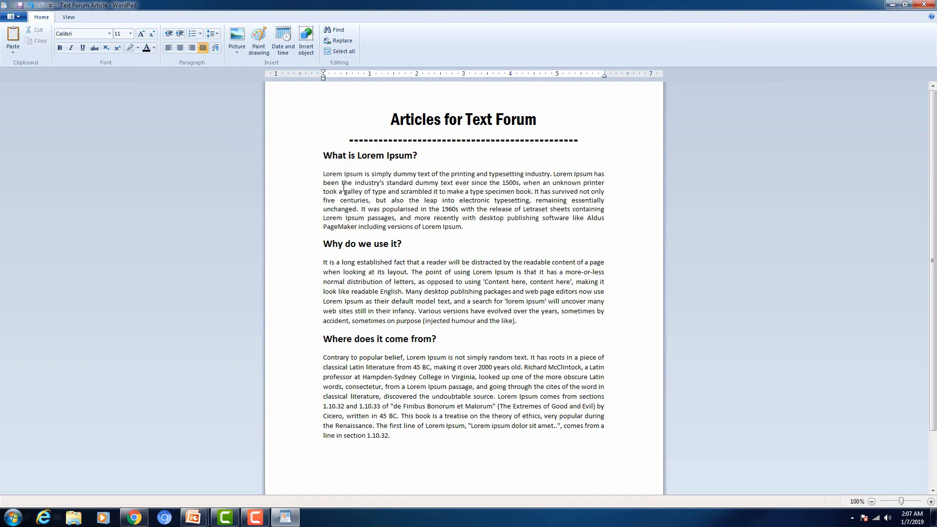
{"action": "left_click", "coordinate": [241, 48]}
{"action": "left_click", "coordinate": [241, 48]}
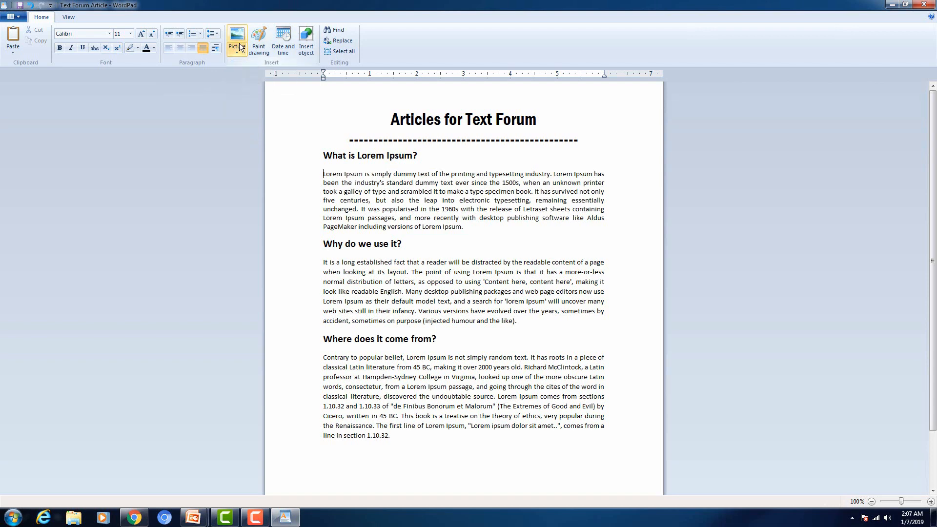
{"action": "left_click", "coordinate": [241, 48]}
{"action": "left_click", "coordinate": [248, 63]}
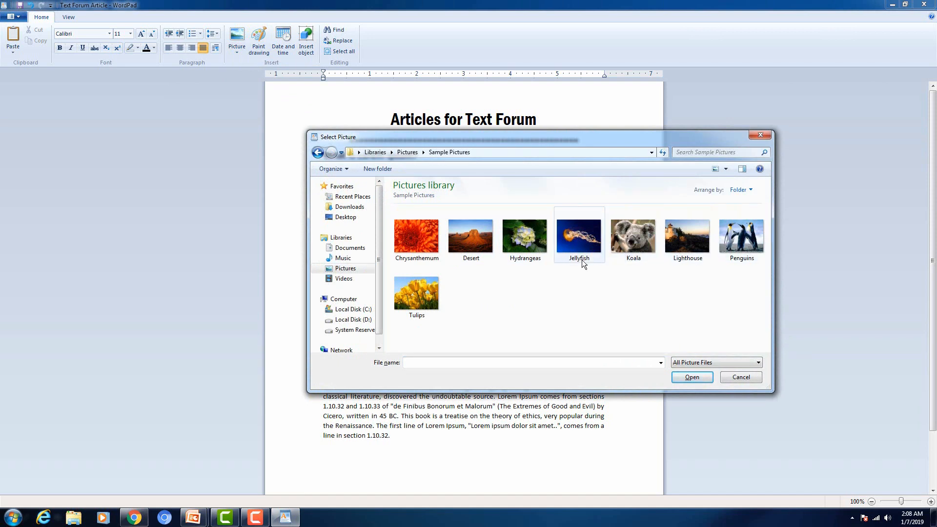
{"action": "left_click", "coordinate": [636, 250]}
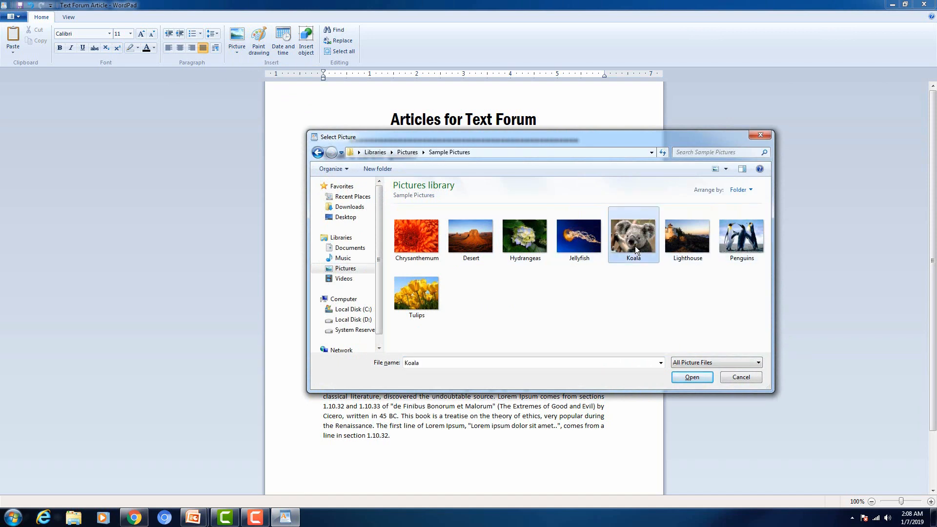
{"action": "left_click", "coordinate": [697, 379]}
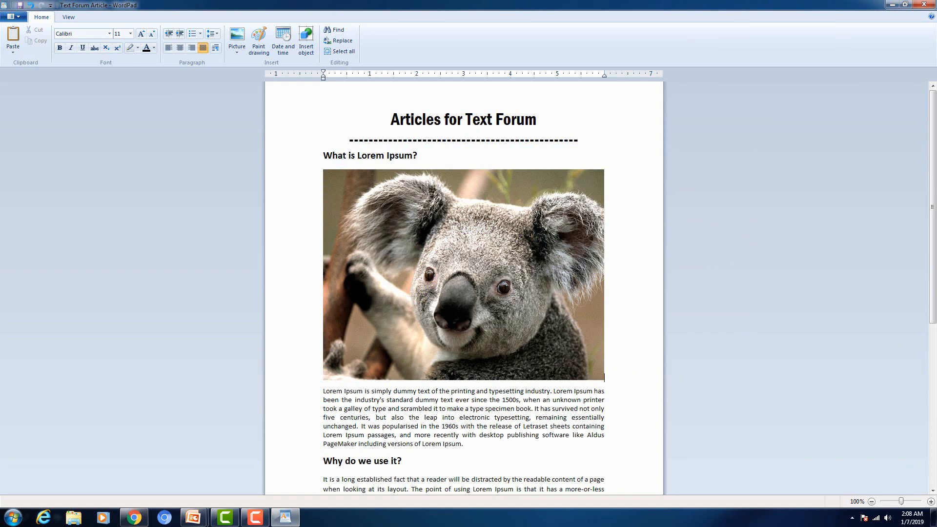
Step: Shrink the koala picture to a small thumbnail and move it into the first paragraph
{"action": "left_click", "coordinate": [462, 284]}
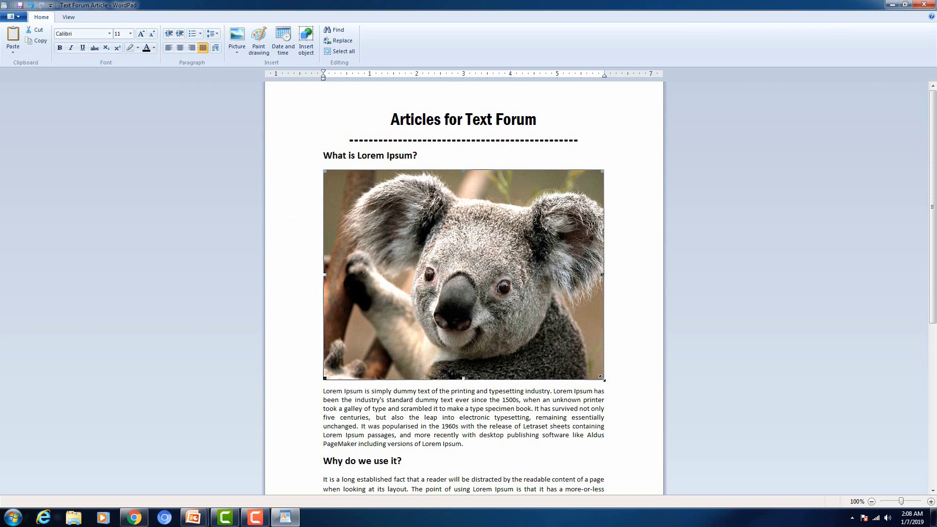
{"action": "left_click_drag", "start_coordinate": [604, 379], "coordinate": [394, 213]}
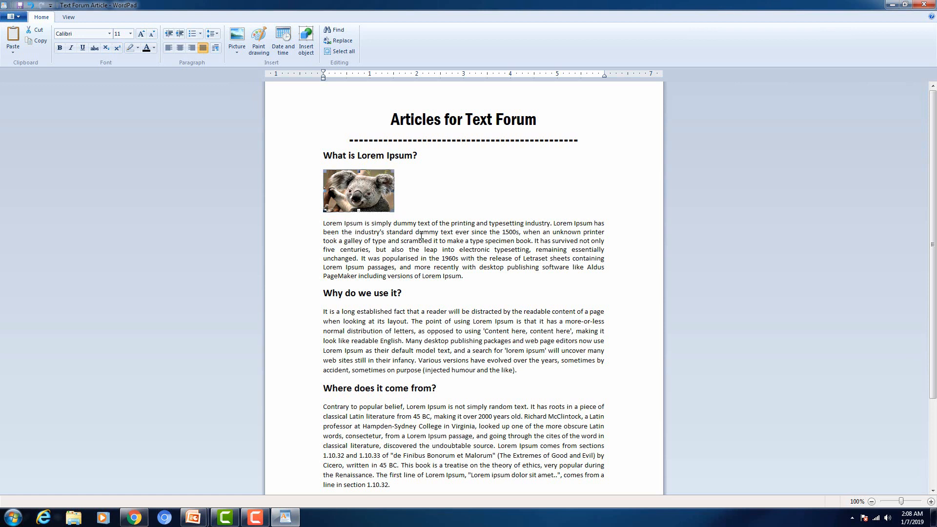
{"action": "left_click_drag", "start_coordinate": [351, 209], "coordinate": [325, 191]}
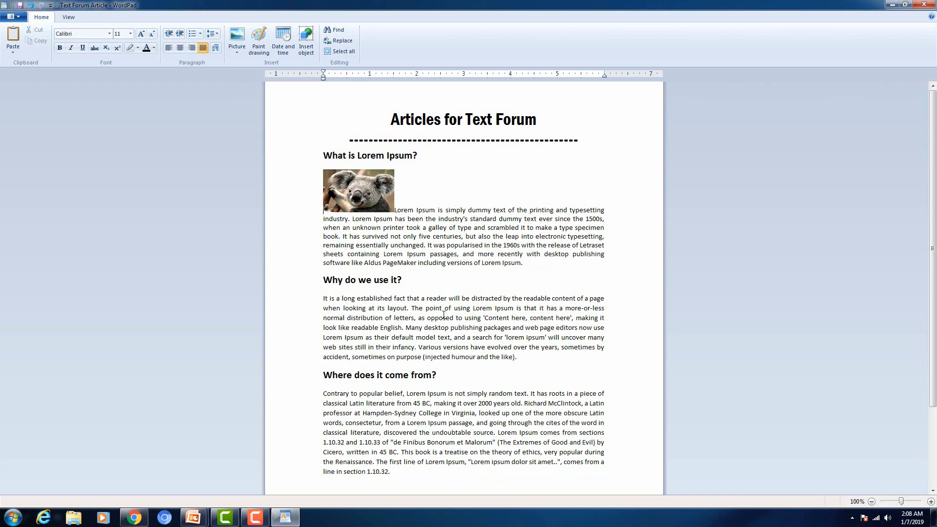
{"action": "left_click", "coordinate": [353, 193]}
Step: Delete the koala picture and save a copy of the article as 'Article Forum'
{"action": "key", "text": "Delete"}
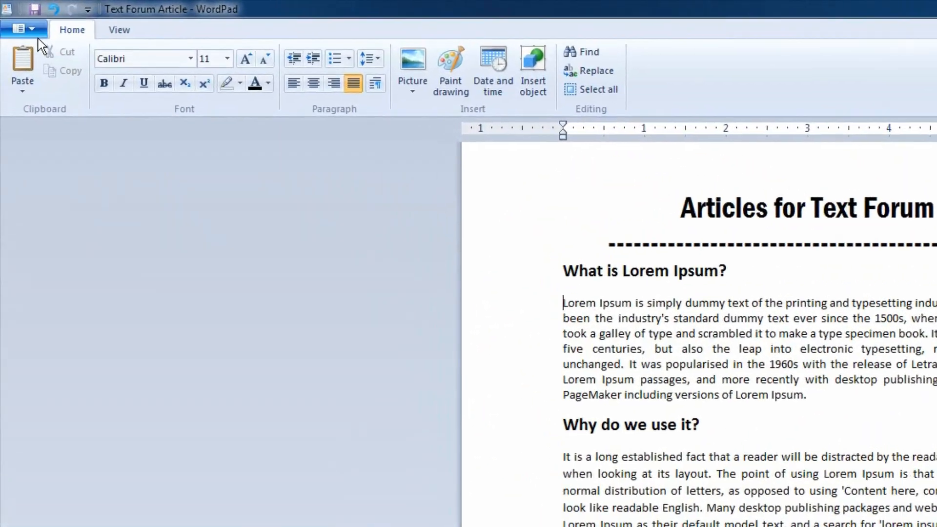
{"action": "left_click", "coordinate": [40, 32]}
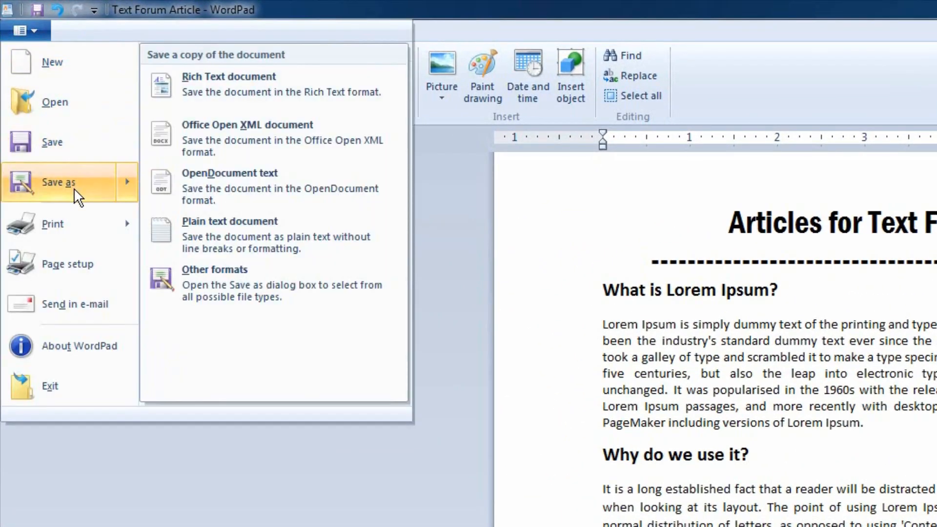
{"action": "left_click", "coordinate": [74, 189]}
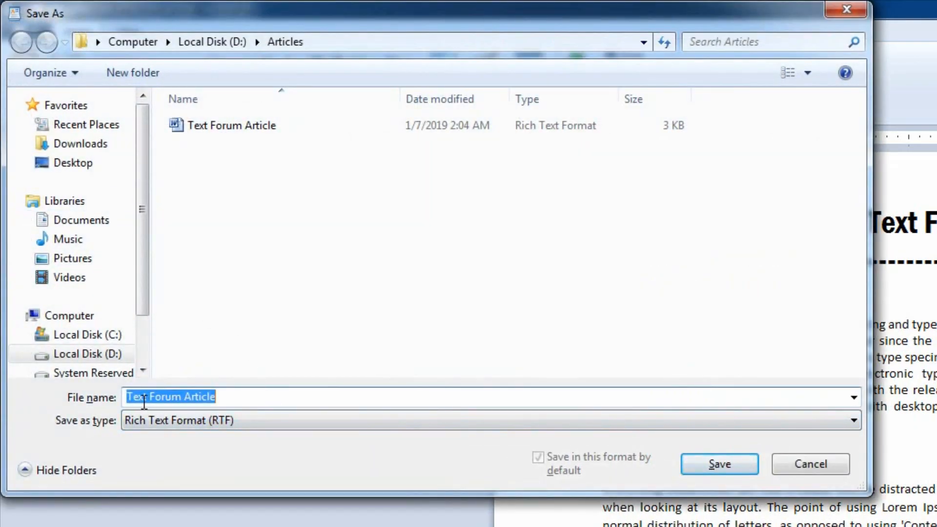
{"action": "left_click", "coordinate": [230, 397]}
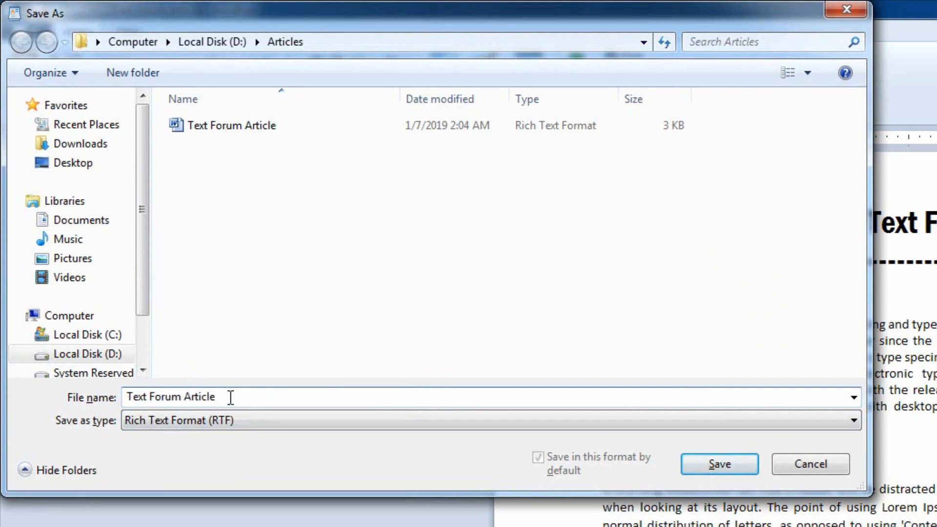
{"action": "key", "text": "Home"}
{"action": "key", "text": "Delete"}
{"action": "key", "text": "Delete"}
{"action": "key", "text": "Delete"}
{"action": "key", "text": "Delete"}
{"action": "key", "text": "Delete"}
{"action": "key", "text": "Delete"}
{"action": "key", "text": "Delete"}
{"action": "key", "text": "Delete"}
{"action": "key", "text": "Delete"}
{"action": "key", "text": "Delete"}
{"action": "key", "text": "Delete"}
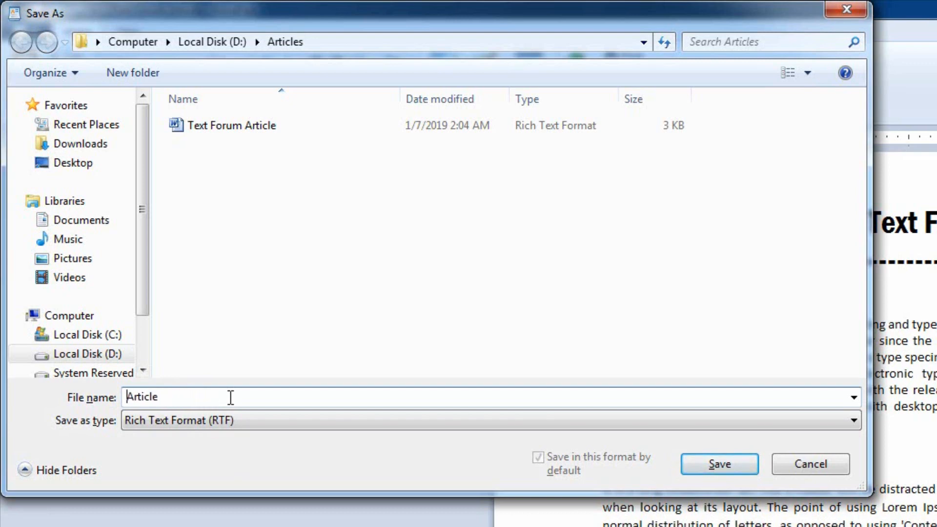
{"action": "key", "text": "End"}
{"action": "type", "text": "Forum"}
{"action": "left_click", "coordinate": [743, 466]}
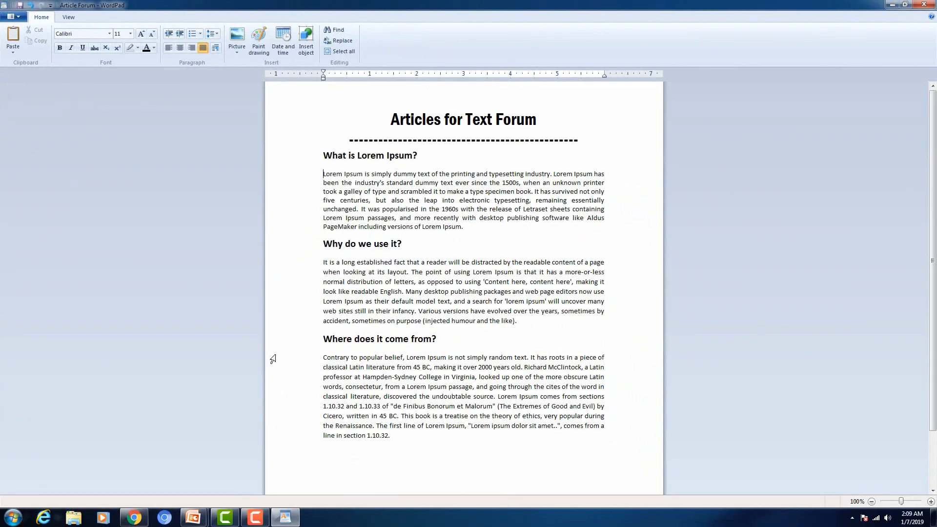
Step: Delete the 'Where does it come from?' section, then reopen Text Forum Article from Recent documents
{"action": "left_click_drag", "start_coordinate": [314, 340], "coordinate": [384, 372]}
{"action": "key", "text": "Delete"}
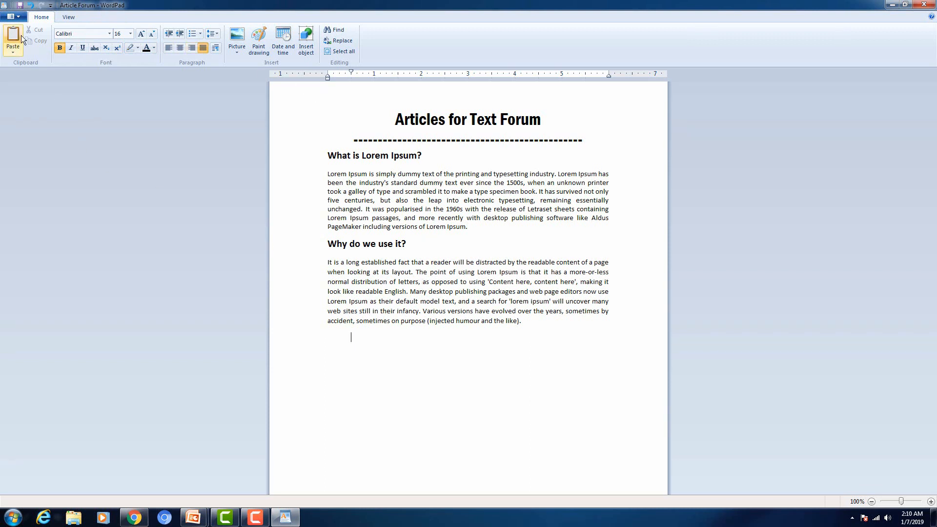
{"action": "left_click", "coordinate": [18, 19]}
{"action": "left_click", "coordinate": [18, 19]}
{"action": "left_click", "coordinate": [22, 20]}
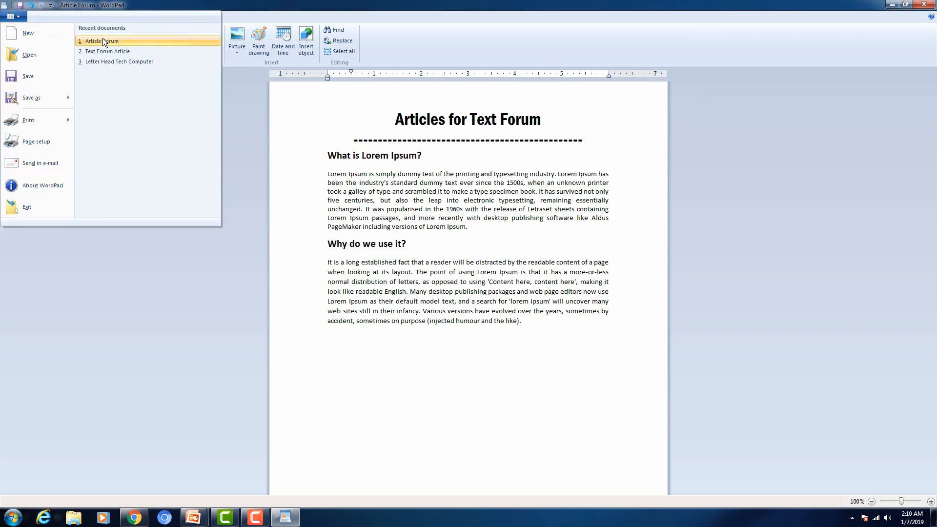
{"action": "left_click", "coordinate": [110, 51]}
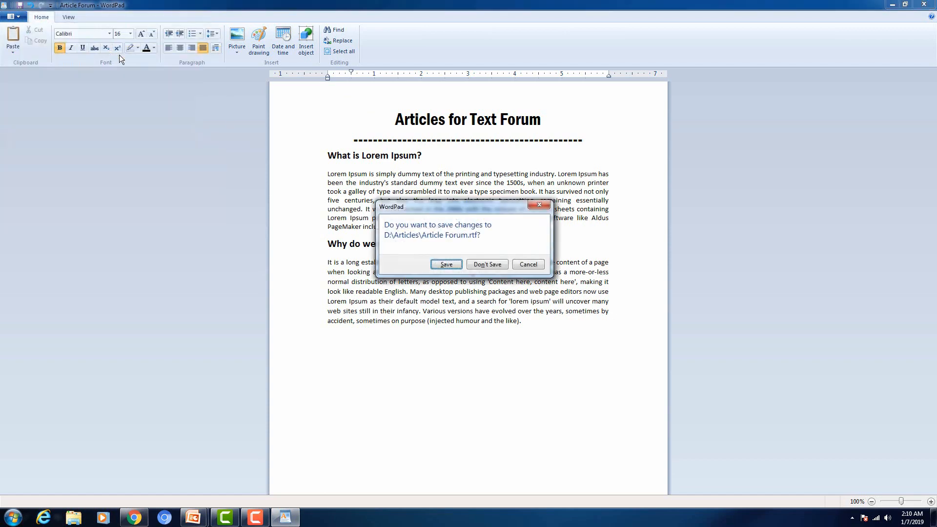
{"action": "left_click", "coordinate": [447, 265]}
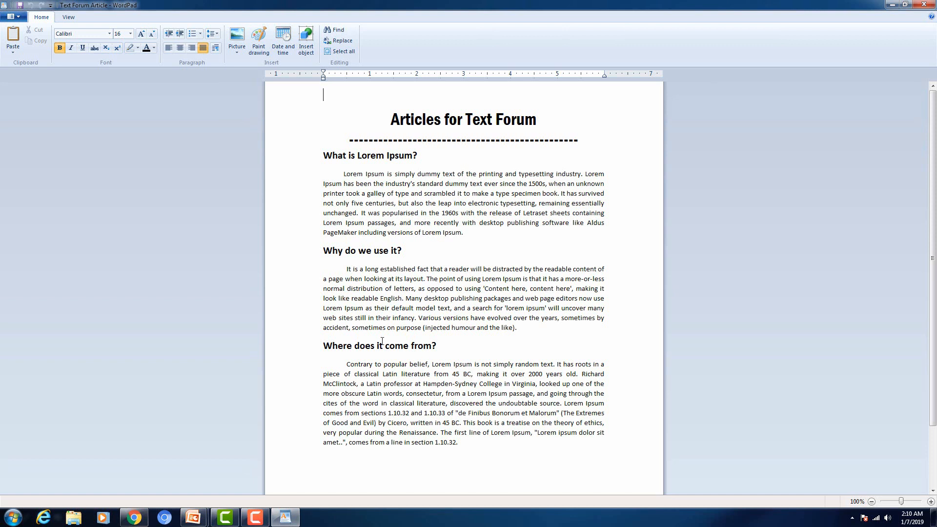
{"action": "left_click", "coordinate": [19, 17]}
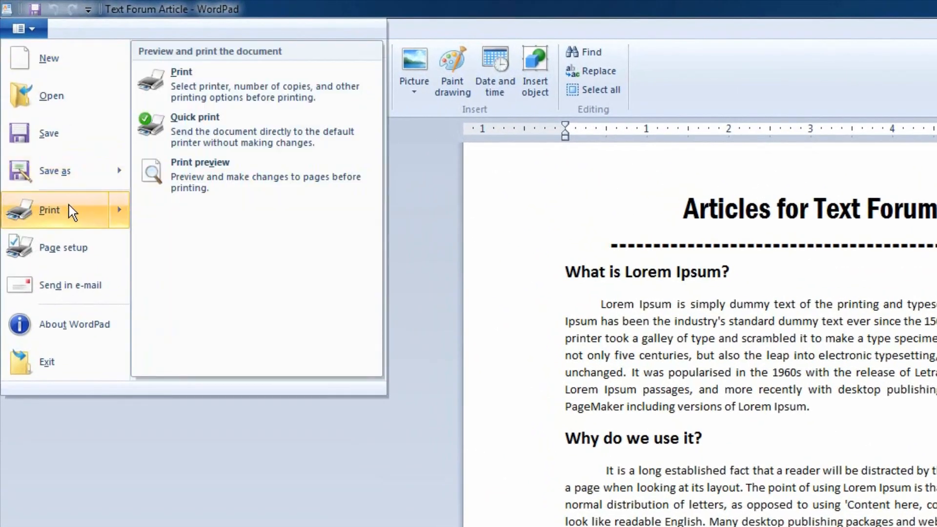
{"action": "left_click", "coordinate": [69, 205]}
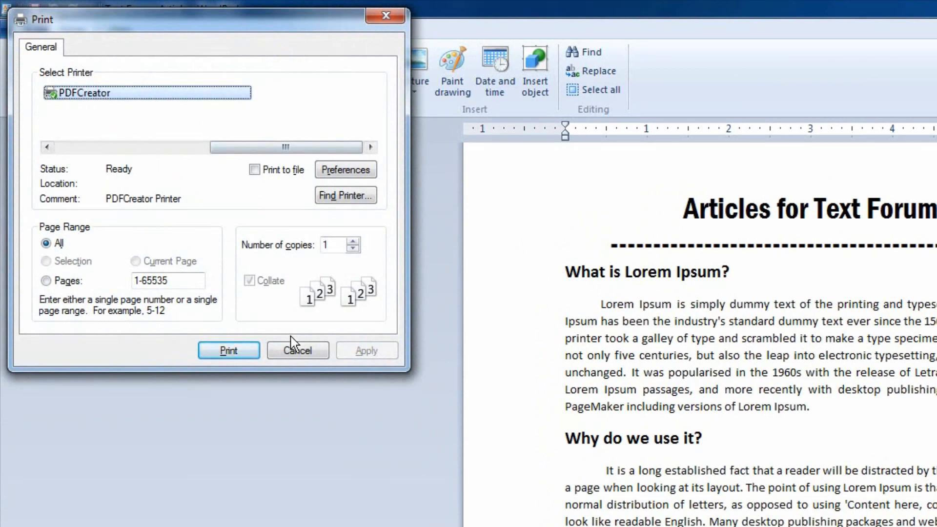
{"action": "left_click", "coordinate": [352, 242]}
{"action": "left_click", "coordinate": [353, 241]}
{"action": "left_click", "coordinate": [353, 242]}
{"action": "left_click", "coordinate": [352, 242]}
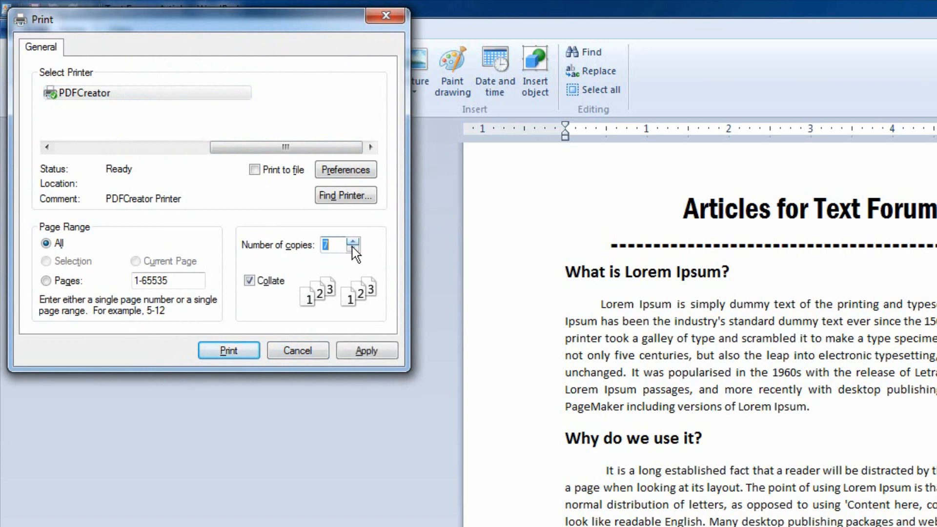
{"action": "left_click", "coordinate": [352, 244]}
{"action": "left_click", "coordinate": [352, 249]}
{"action": "left_click", "coordinate": [352, 249]}
{"action": "left_click", "coordinate": [353, 248]}
{"action": "left_click", "coordinate": [306, 355]}
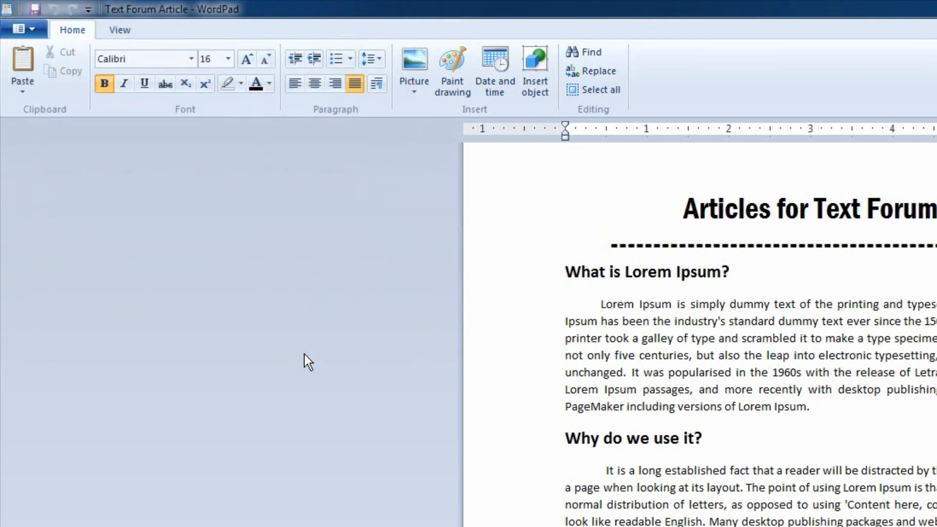
{"action": "left_click", "coordinate": [25, 25]}
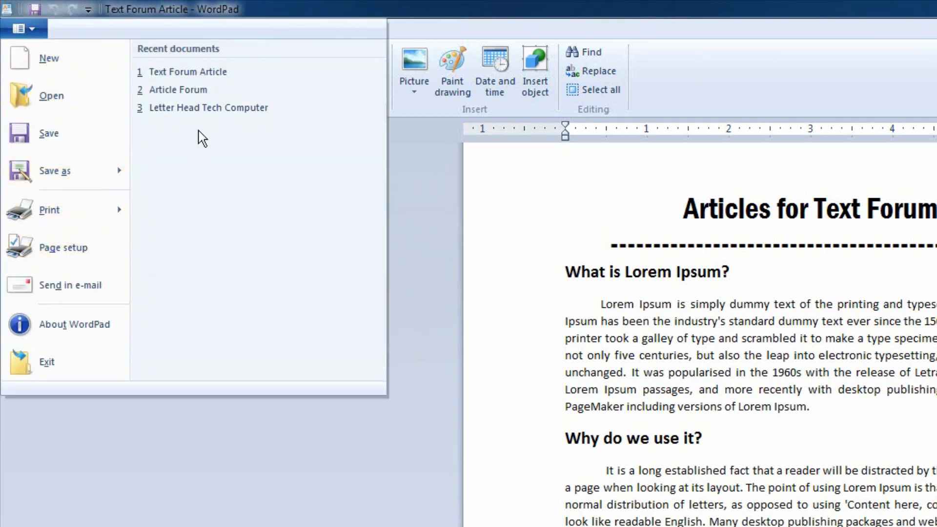
{"action": "left_click", "coordinate": [555, 188]}
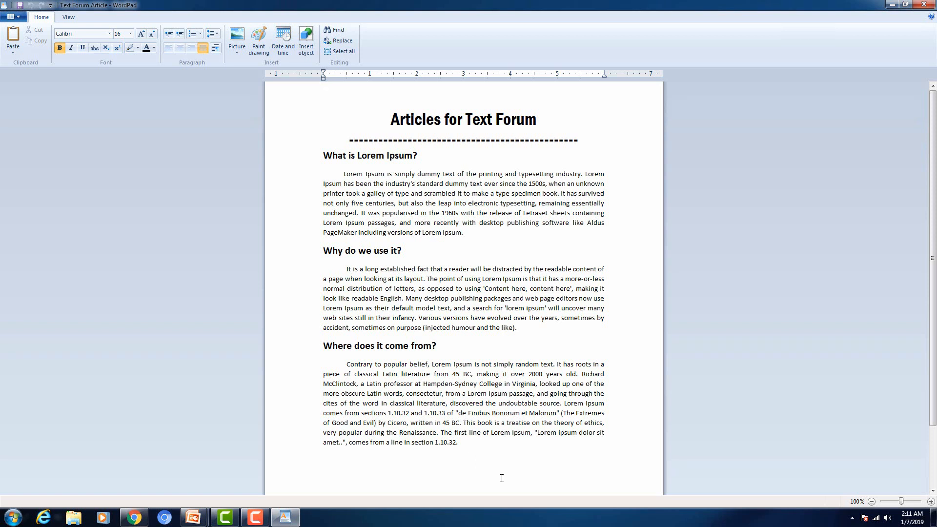
Step: Search the article for 'simply' with Find Next until the search-finished notice appears
{"action": "left_click", "coordinate": [339, 31]}
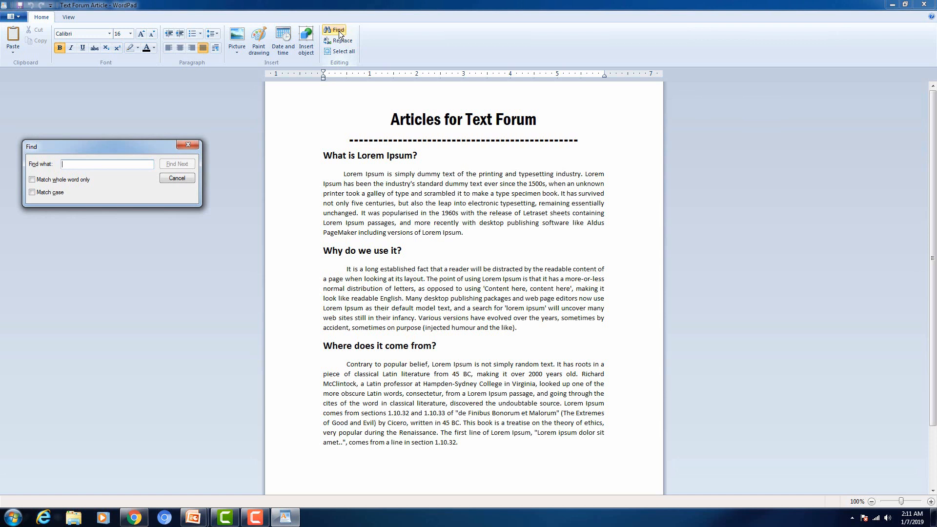
{"action": "type", "text": "d"}
{"action": "key", "text": "BackSpace"}
{"action": "type", "text": "simply"}
{"action": "left_click", "coordinate": [187, 165]}
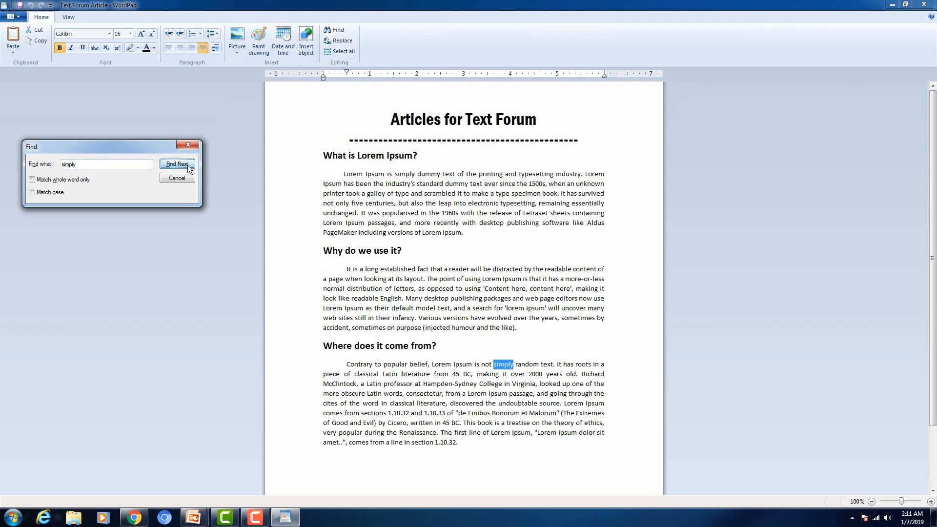
{"action": "left_click", "coordinate": [188, 165]}
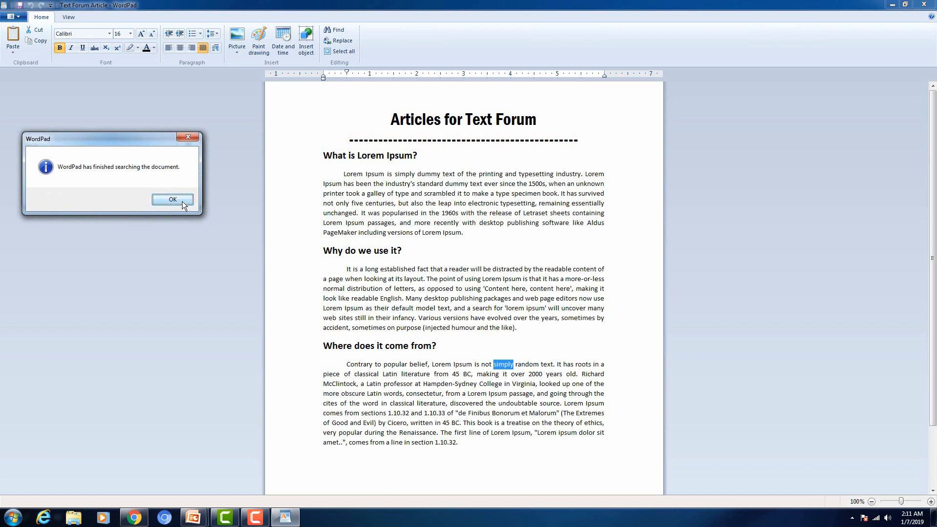
{"action": "left_click", "coordinate": [182, 201]}
{"action": "left_click", "coordinate": [174, 166]}
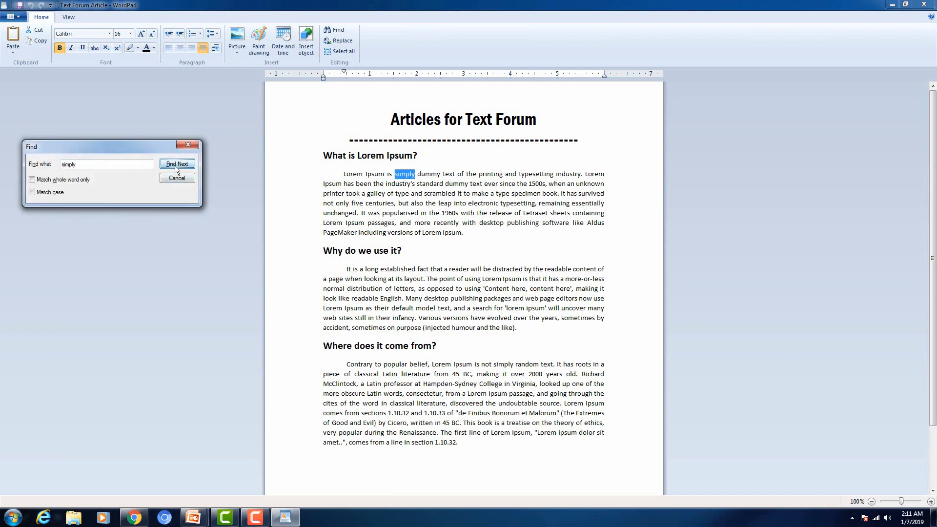
{"action": "left_click", "coordinate": [174, 166]}
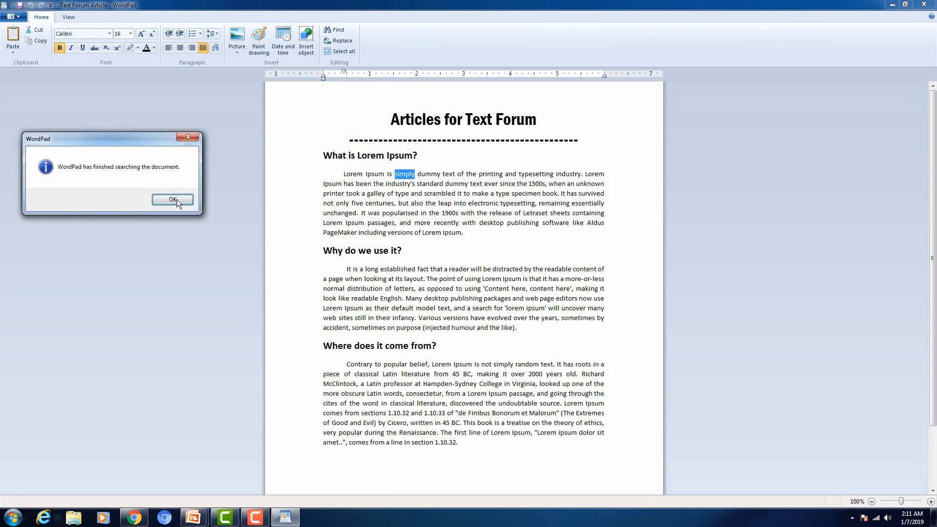
{"action": "left_click", "coordinate": [177, 199]}
{"action": "left_click", "coordinate": [184, 180]}
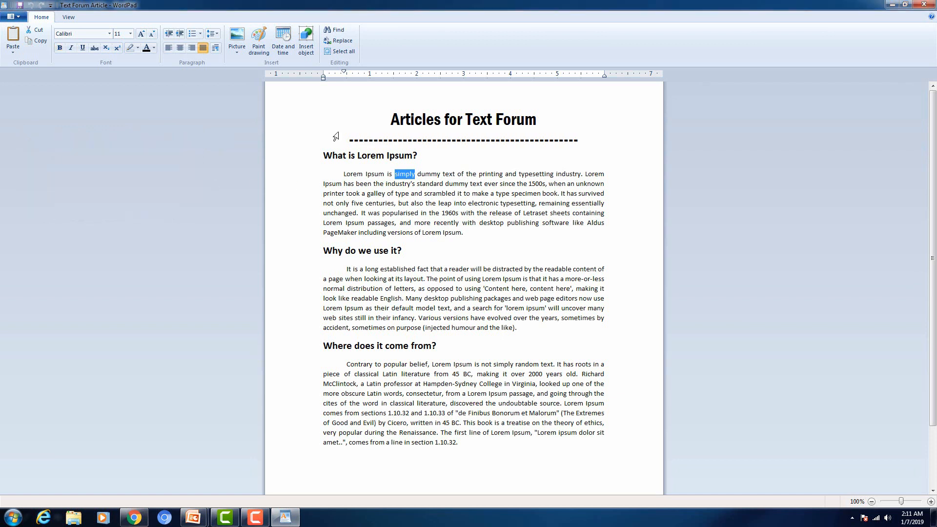
Step: From the top of the document, rerun the 'simply' search through the first and third paragraphs
{"action": "left_click", "coordinate": [333, 126]}
{"action": "left_click", "coordinate": [416, 98]}
{"action": "left_click", "coordinate": [343, 30]}
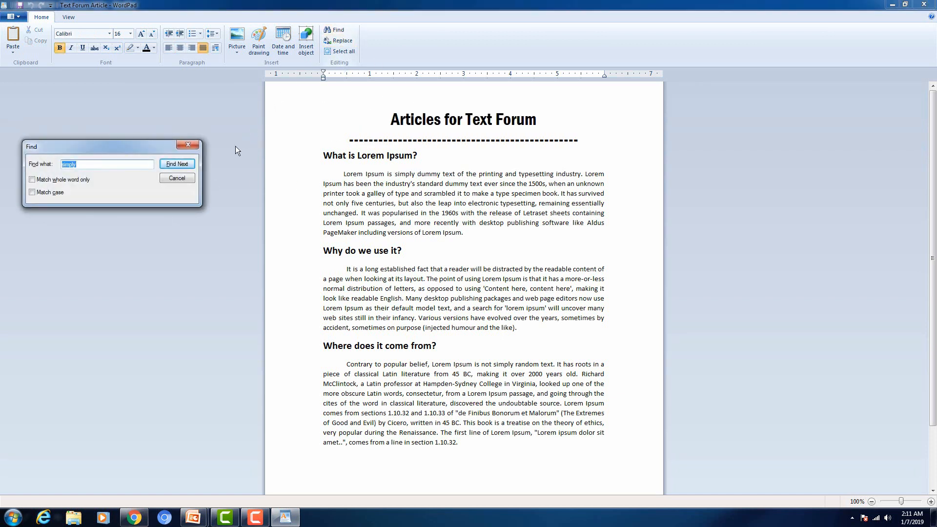
{"action": "left_click", "coordinate": [192, 164]}
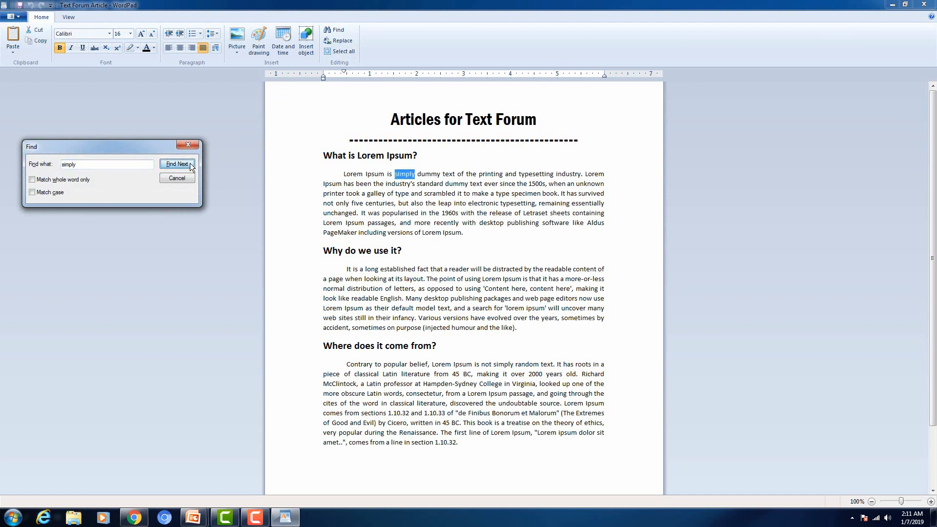
{"action": "left_click", "coordinate": [177, 164]}
{"action": "left_click", "coordinate": [177, 164]}
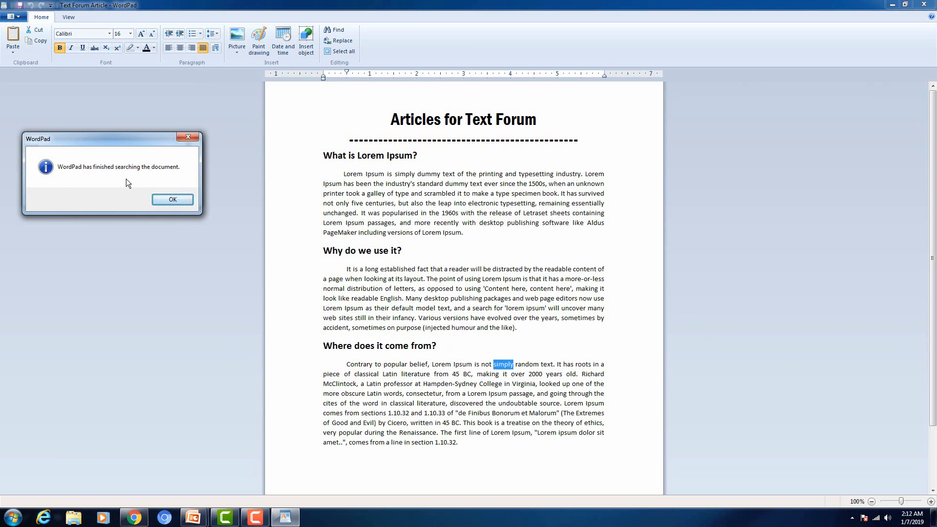
{"action": "left_click", "coordinate": [175, 203]}
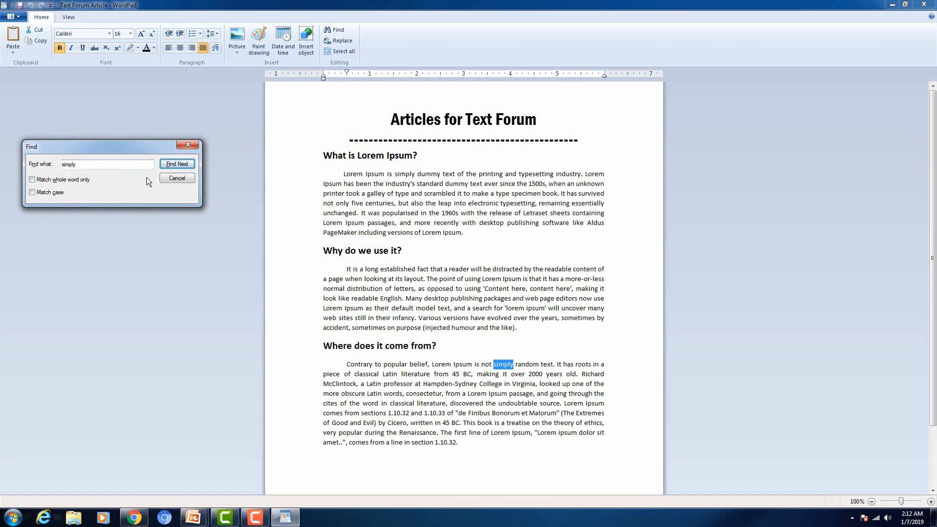
{"action": "left_click", "coordinate": [183, 179]}
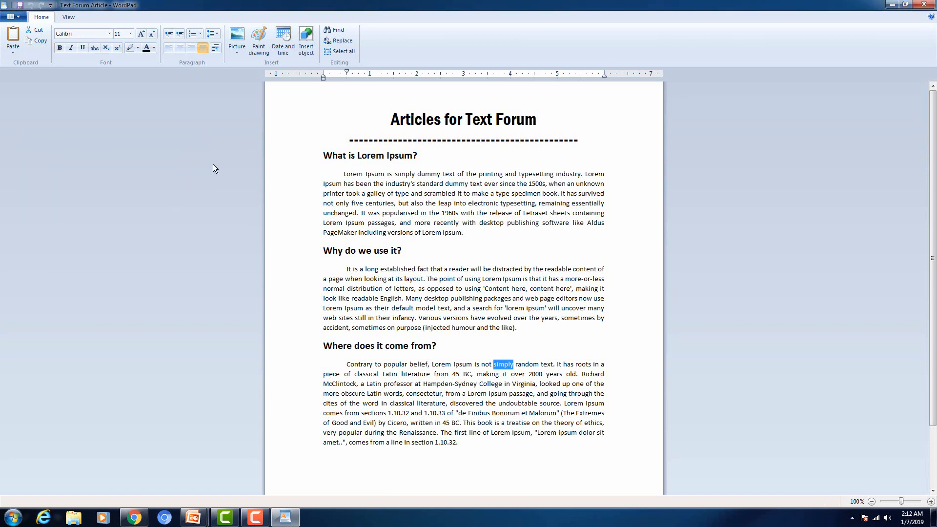
Step: Replace all occurrences of 'simply' with 'simple' using Replace All
{"action": "left_click", "coordinate": [339, 42]}
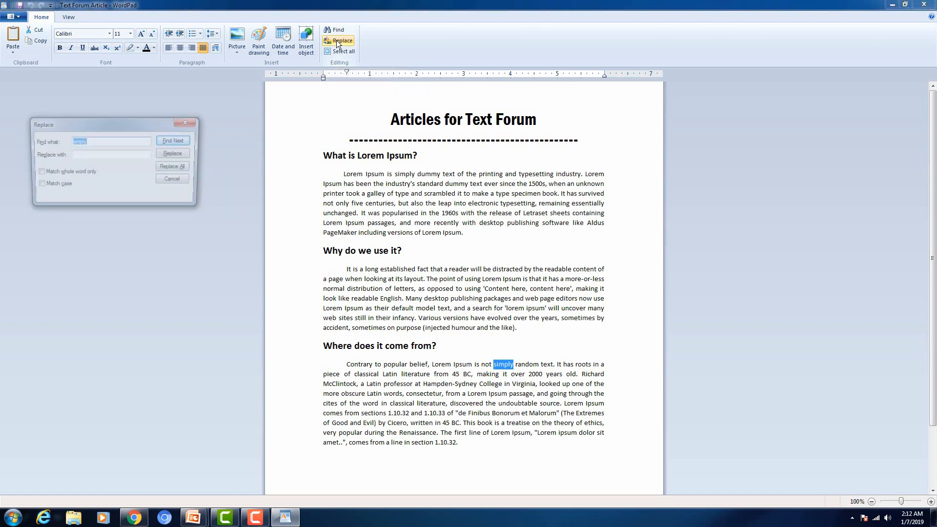
{"action": "left_click", "coordinate": [108, 155]}
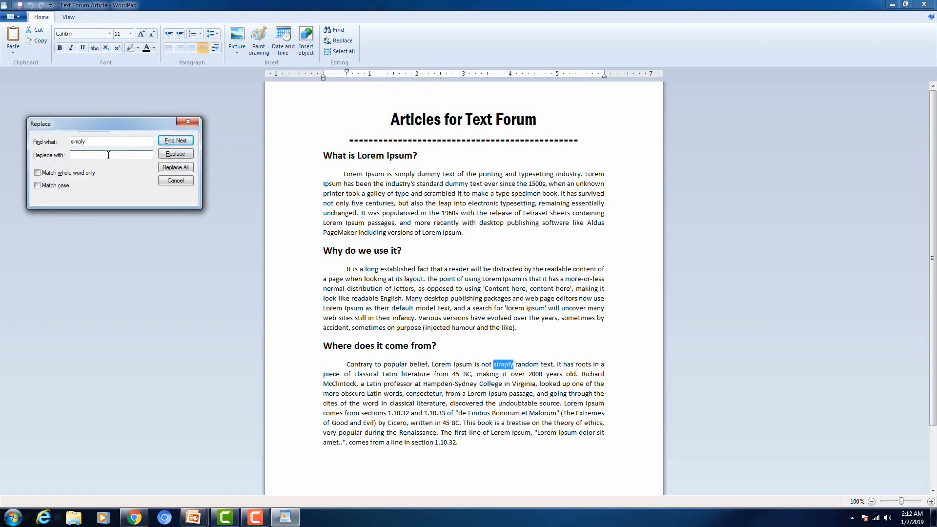
{"action": "type", "text": "simple"}
{"action": "left_click", "coordinate": [172, 167]}
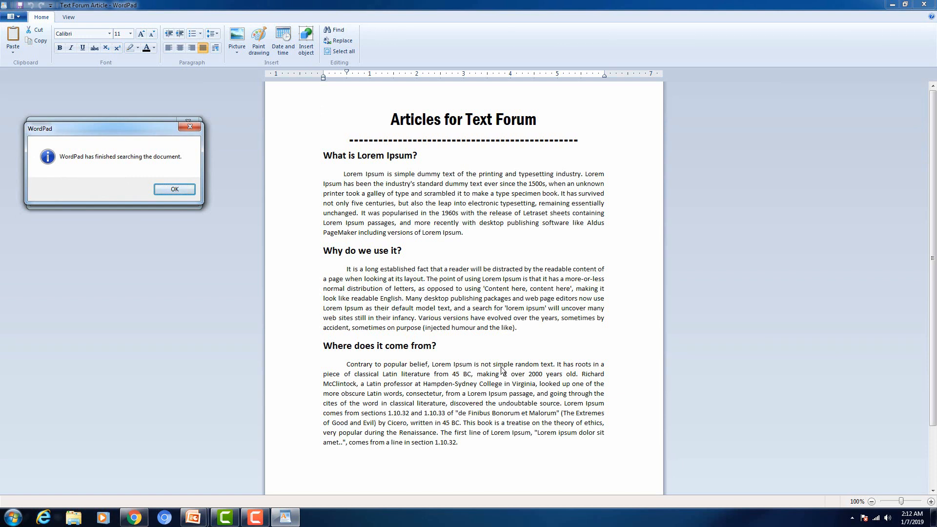
{"action": "left_click", "coordinate": [173, 191]}
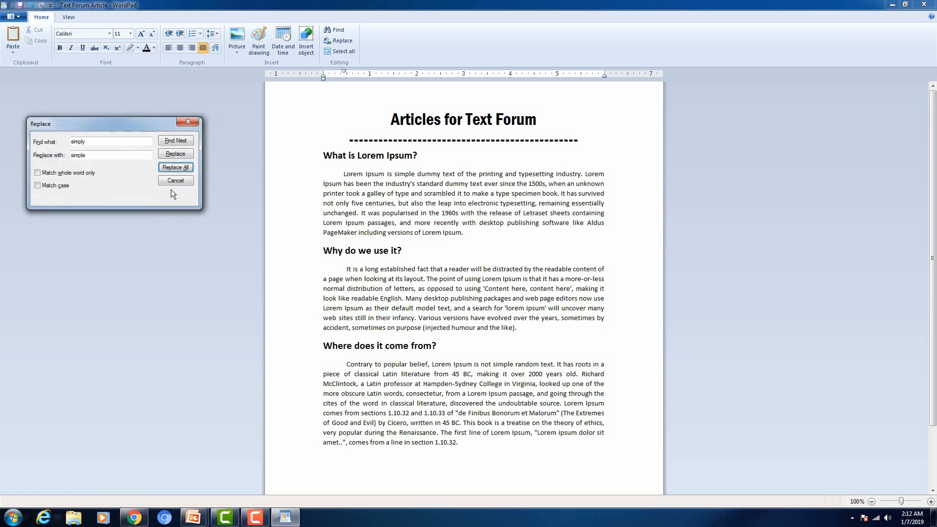
{"action": "left_click", "coordinate": [188, 122]}
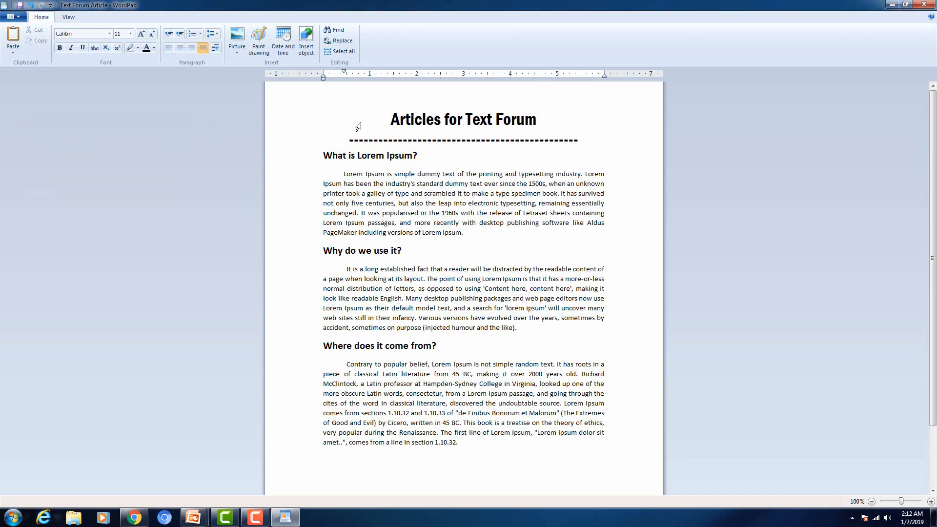
{"action": "left_click", "coordinate": [371, 100]}
{"action": "left_click", "coordinate": [342, 53]}
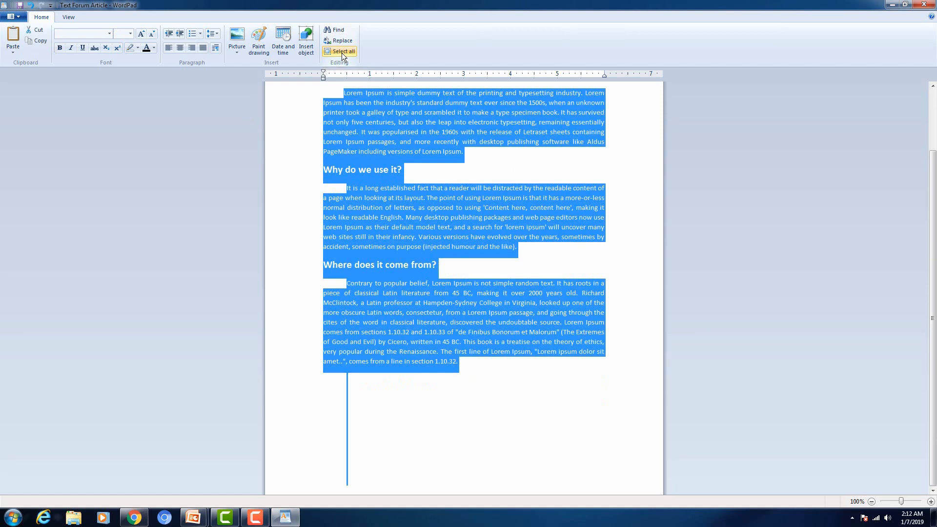
{"action": "left_click", "coordinate": [364, 93]}
{"action": "key", "text": "ctrl+a"}
{"action": "left_click", "coordinate": [366, 105]}
{"action": "left_click", "coordinate": [381, 109]}
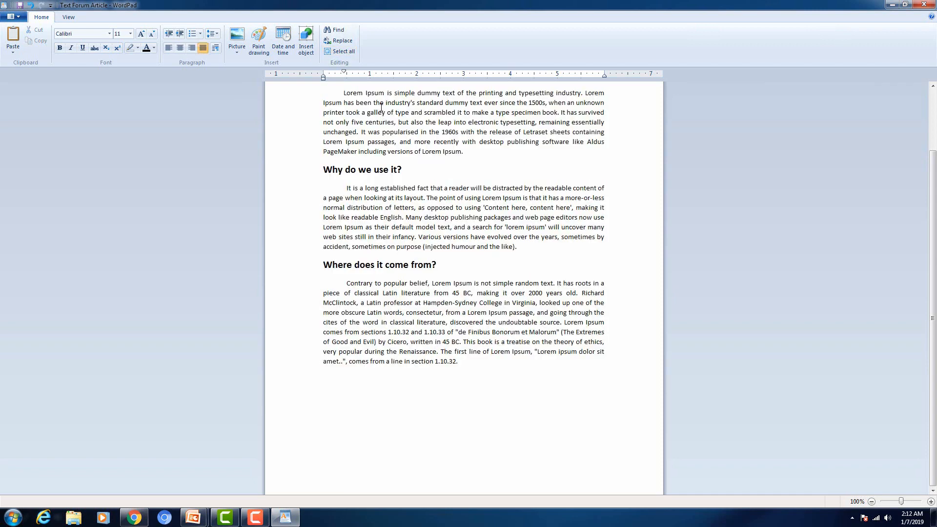